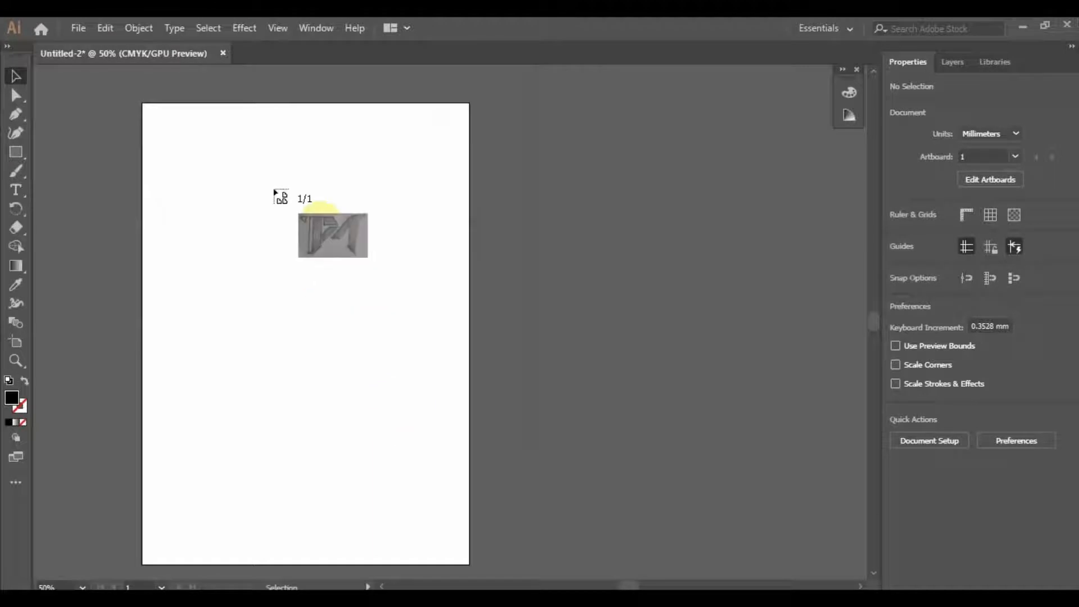
Place the TM sketch image, scale it to about 101 × 65 mm, and position it in the artboard's upper area
{"action": "left_click", "coordinate": [249, 159]}
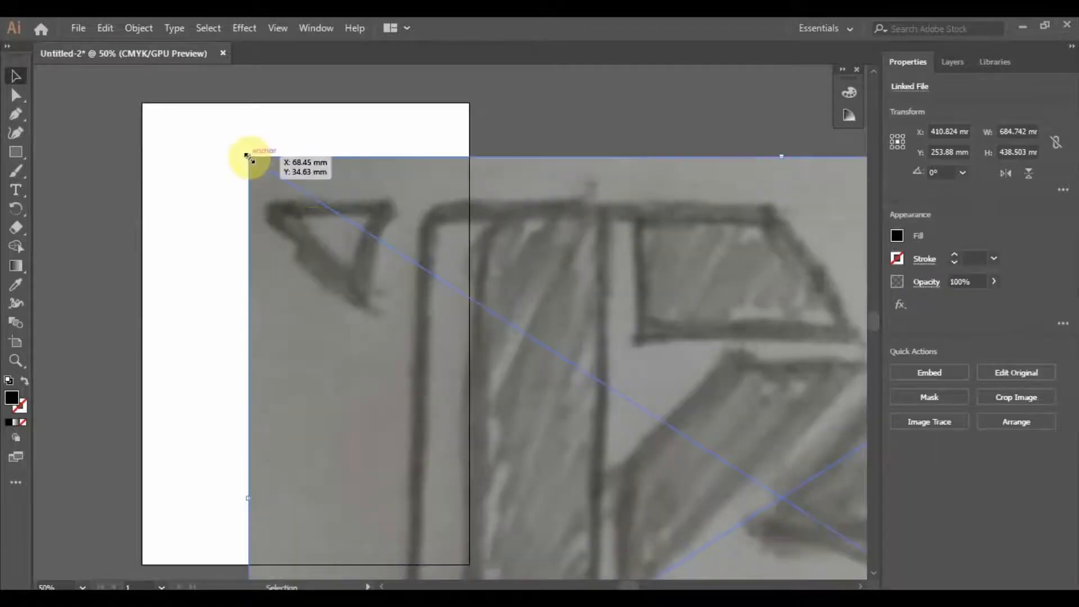
{"action": "left_click_drag", "start_coordinate": [248, 158], "coordinate": [692, 437]}
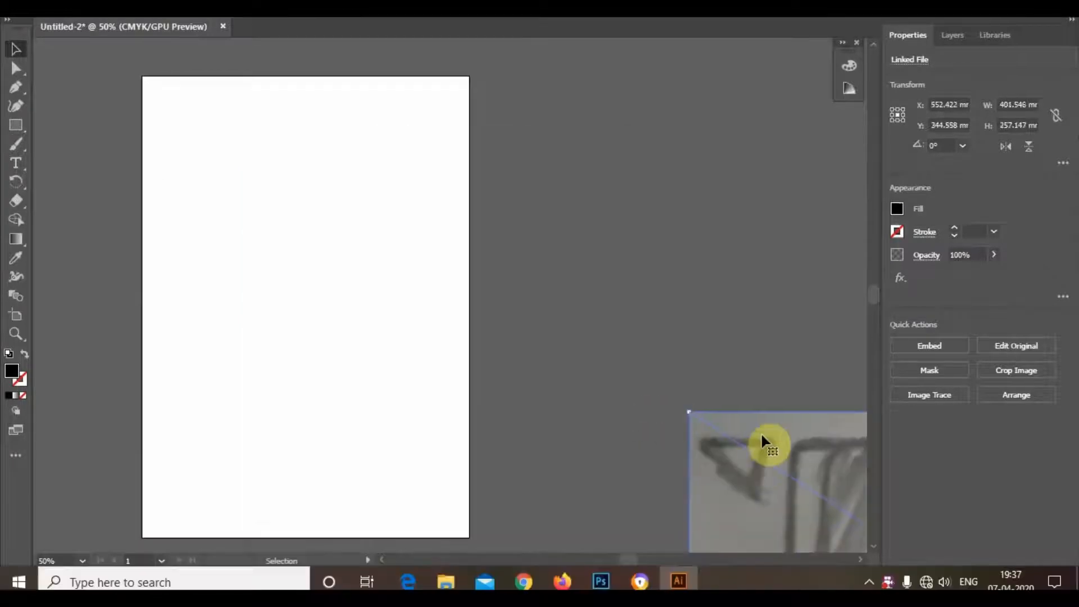
{"action": "left_click_drag", "start_coordinate": [761, 459], "coordinate": [568, 417]}
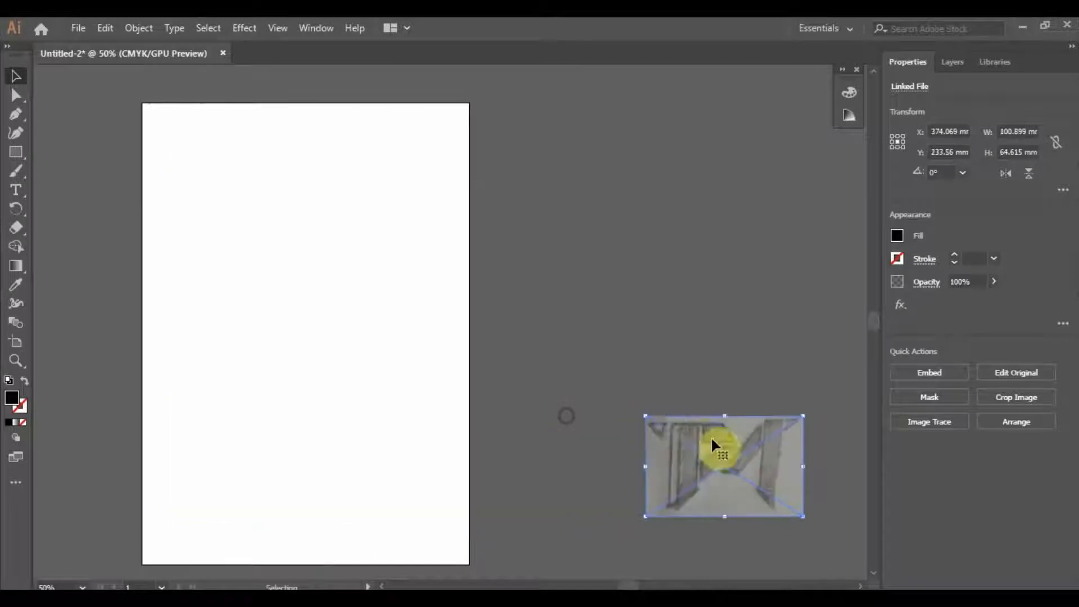
{"action": "left_click_drag", "start_coordinate": [712, 439], "coordinate": [295, 159]}
{"action": "left_click", "coordinate": [191, 128]}
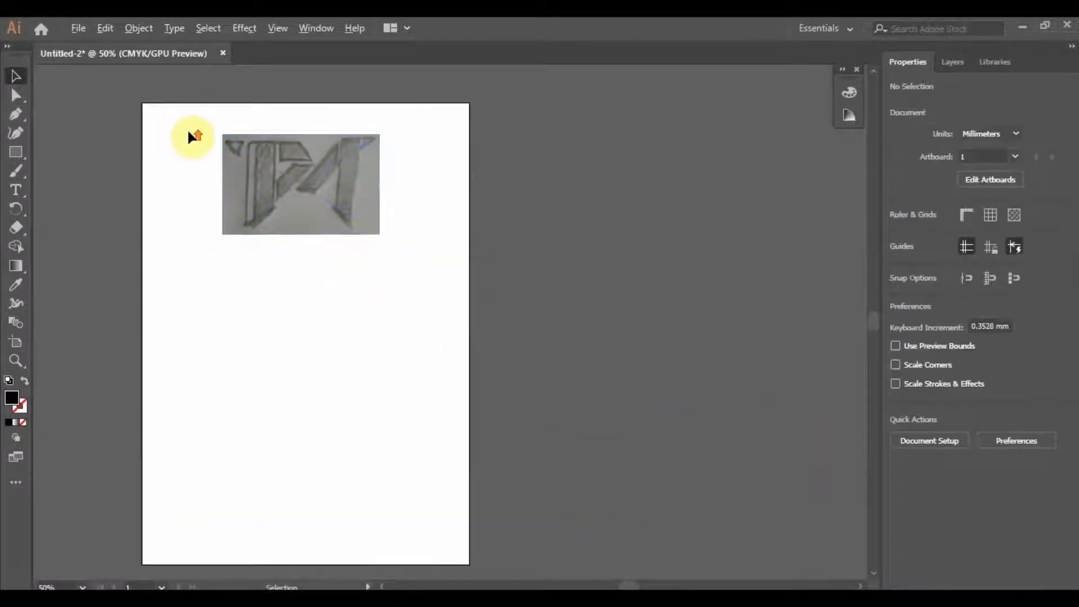
Draw a black vertical rectangle about 11.7 × 55.1 mm over the sketched T's stem
{"action": "scroll", "coordinate": [194, 128], "scroll_direction": "up", "scroll_amount": 2}
{"action": "left_click", "coordinate": [16, 151]}
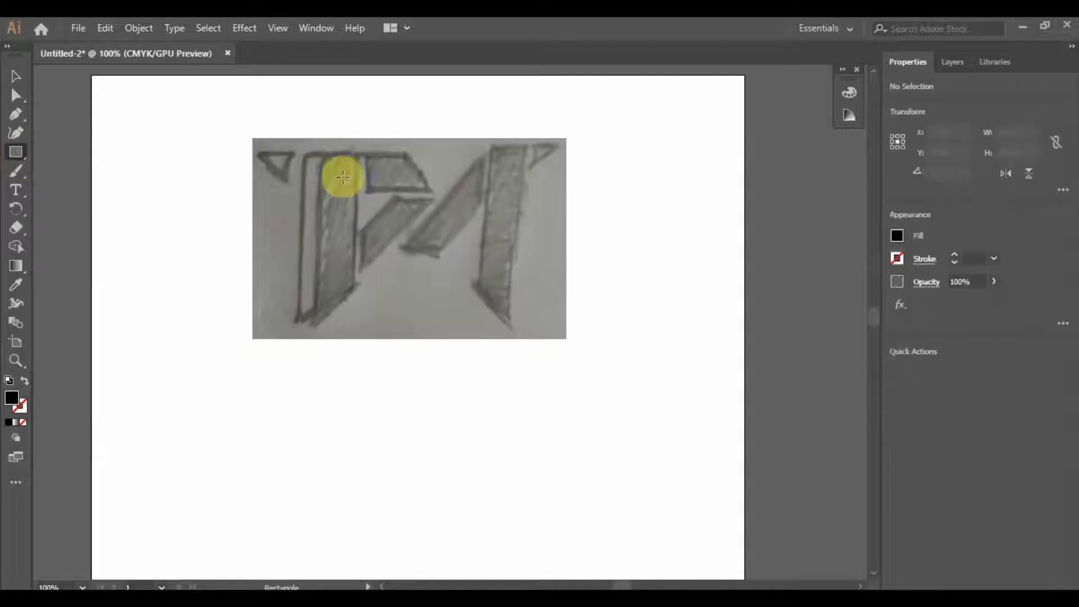
{"action": "left_click_drag", "start_coordinate": [321, 158], "coordinate": [355, 324]}
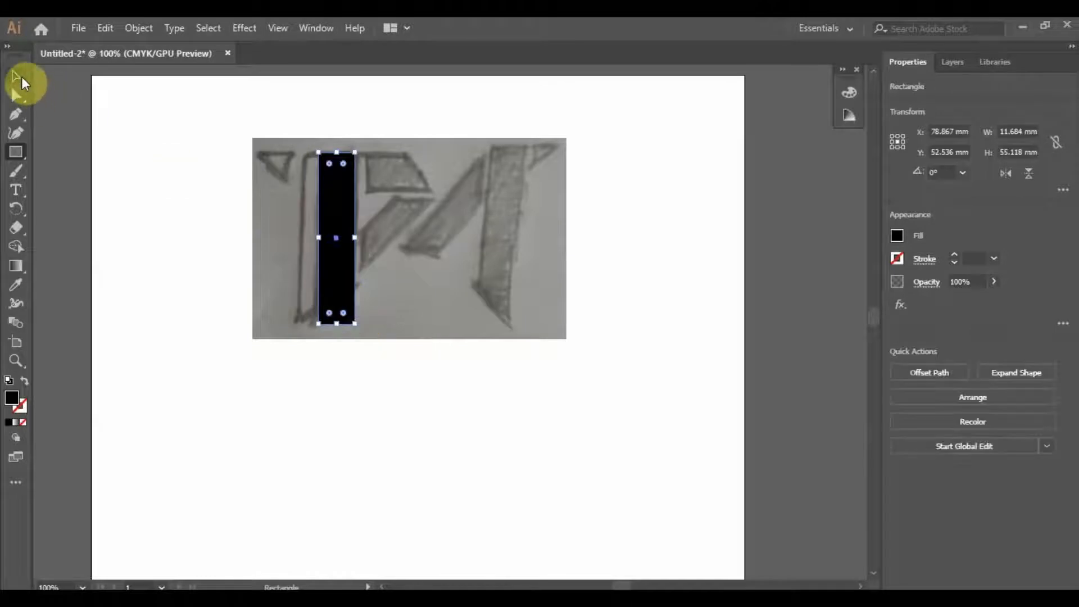
Duplicate the black vertical bar straight across onto the sketched M's outer stem
{"action": "left_click", "coordinate": [16, 76]}
{"action": "left_click", "coordinate": [253, 311]}
{"action": "left_click", "coordinate": [356, 306]}
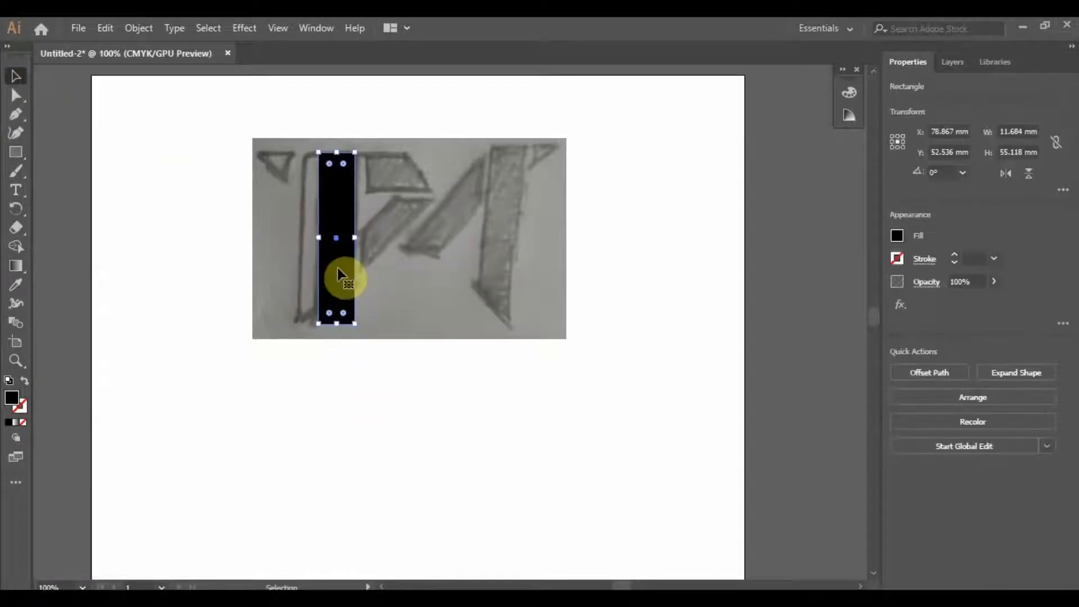
{"action": "left_click_drag", "start_coordinate": [339, 279], "coordinate": [509, 269]}
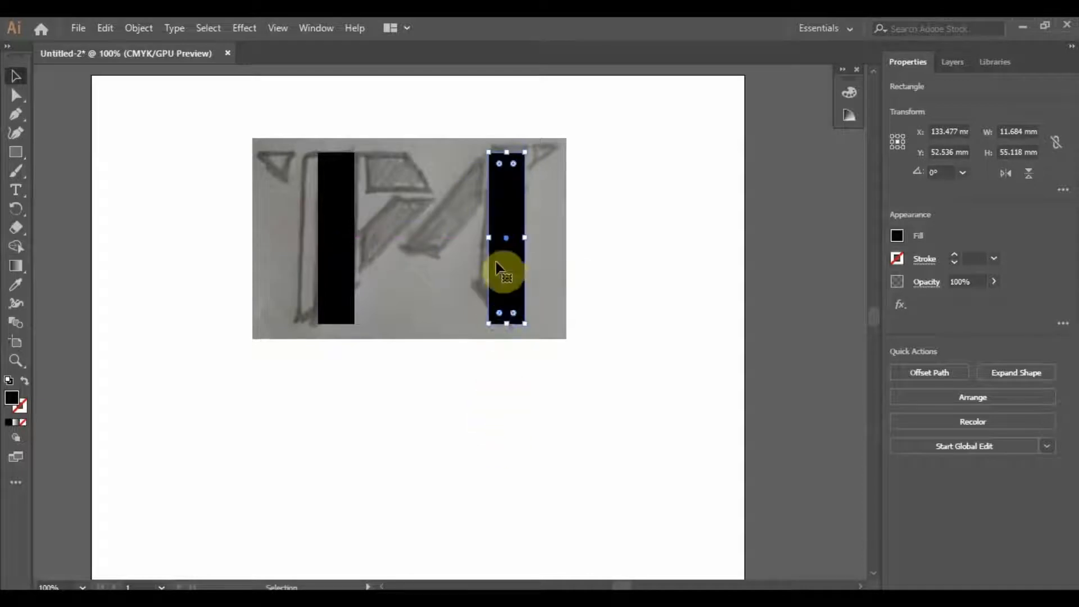
{"action": "left_click", "coordinate": [673, 331]}
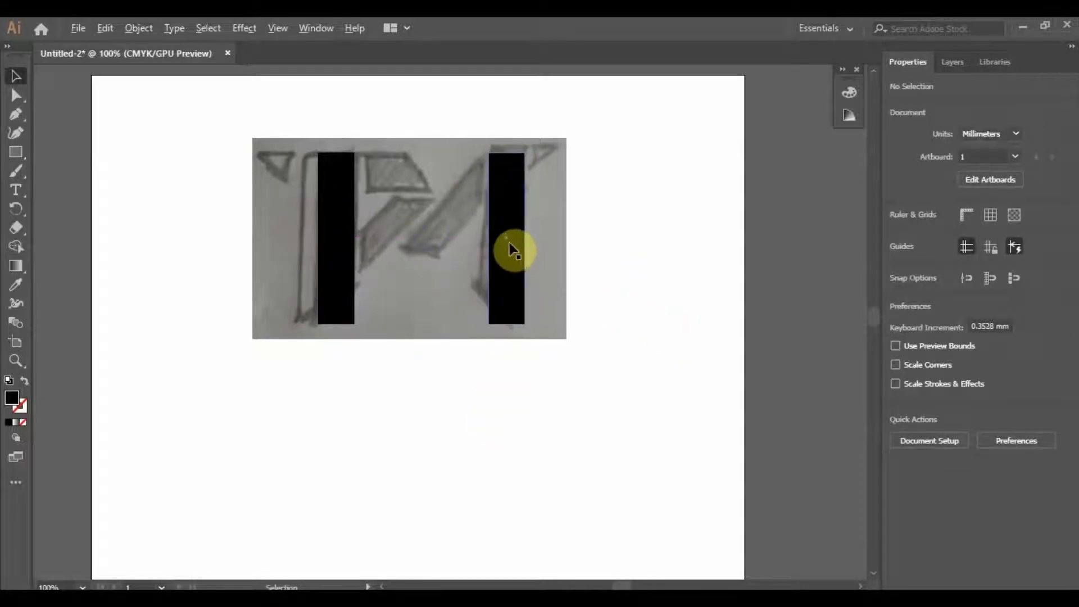
Duplicate the M's vertical bar over the upper part of the T and rotate the copy 90°
{"action": "left_click_drag", "start_coordinate": [513, 250], "coordinate": [351, 173]}
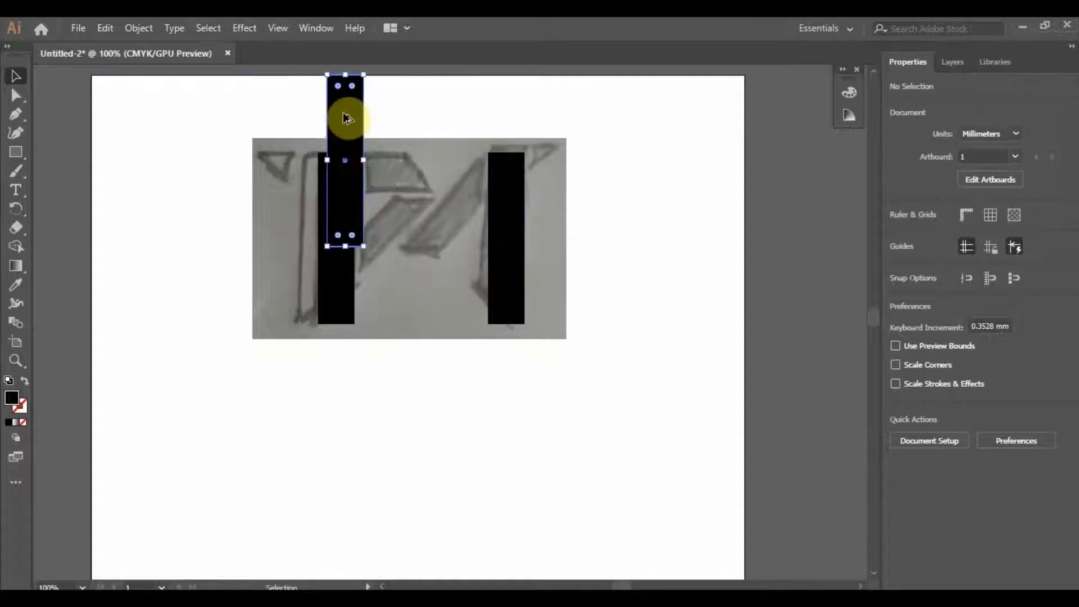
{"action": "right_click", "coordinate": [348, 119]}
{"action": "mouse_move", "coordinate": [413, 352]}
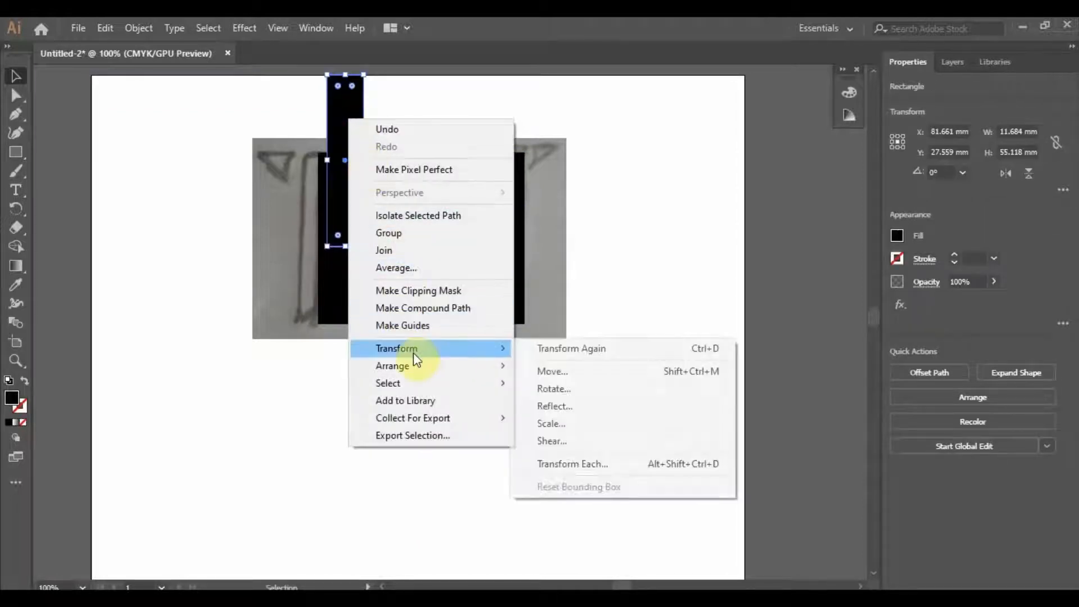
{"action": "left_click", "coordinate": [562, 388]}
{"action": "left_click", "coordinate": [862, 338]}
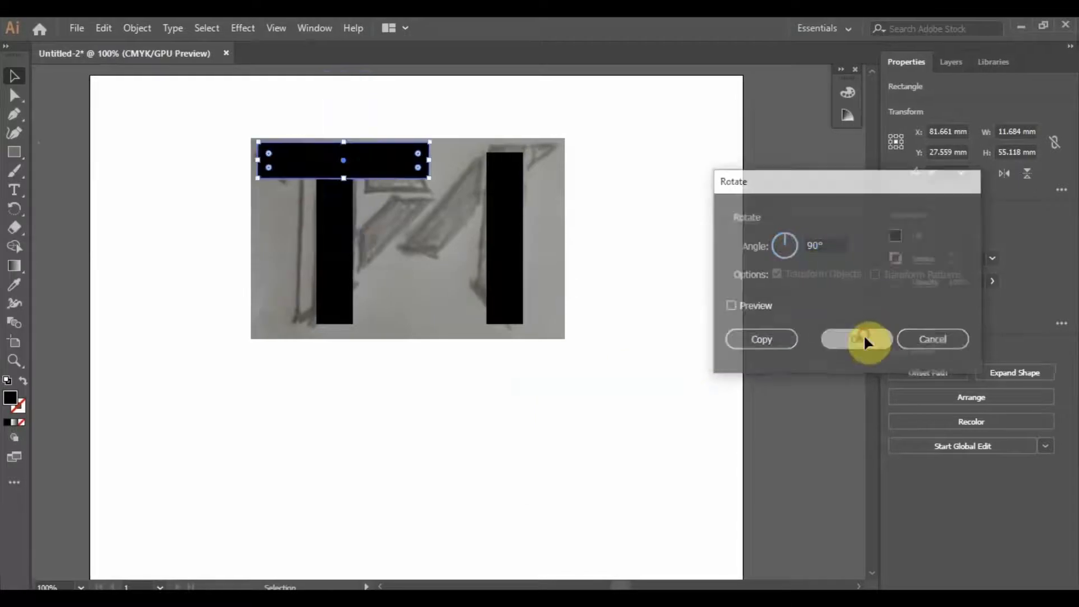
Move the horizontal bar across the T's stem so that their top edges line up
{"action": "left_click_drag", "start_coordinate": [396, 164], "coordinate": [420, 174]}
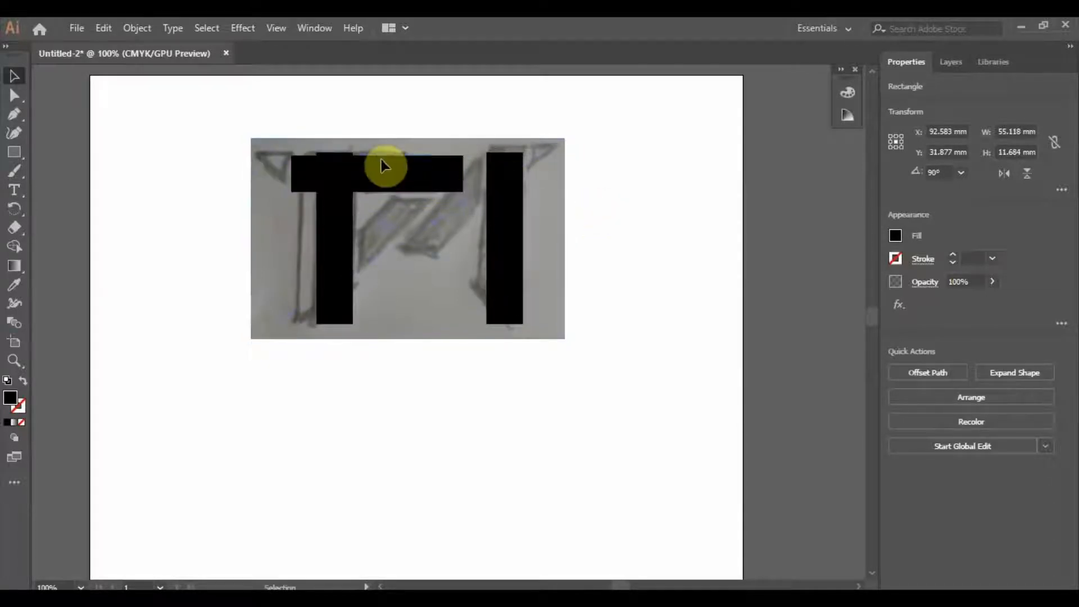
{"action": "scroll", "coordinate": [382, 167], "scroll_direction": "up", "scroll_amount": 2}
{"action": "left_click_drag", "start_coordinate": [369, 164], "coordinate": [366, 158]}
{"action": "left_click", "coordinate": [708, 247]}
{"action": "left_click", "coordinate": [347, 189]}
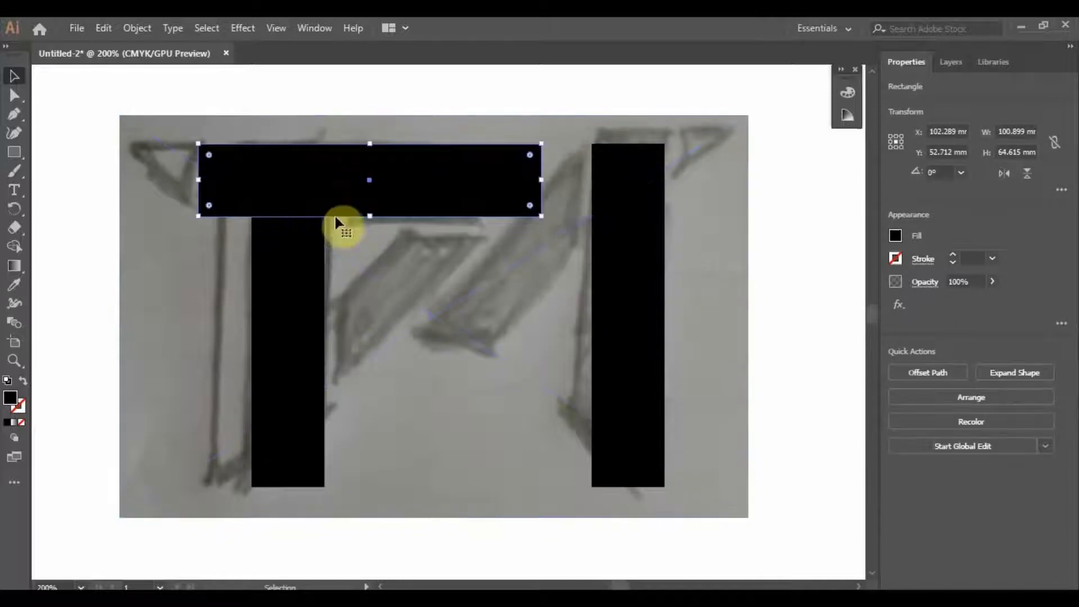
{"action": "left_click", "coordinate": [302, 304], "text": "shift"}
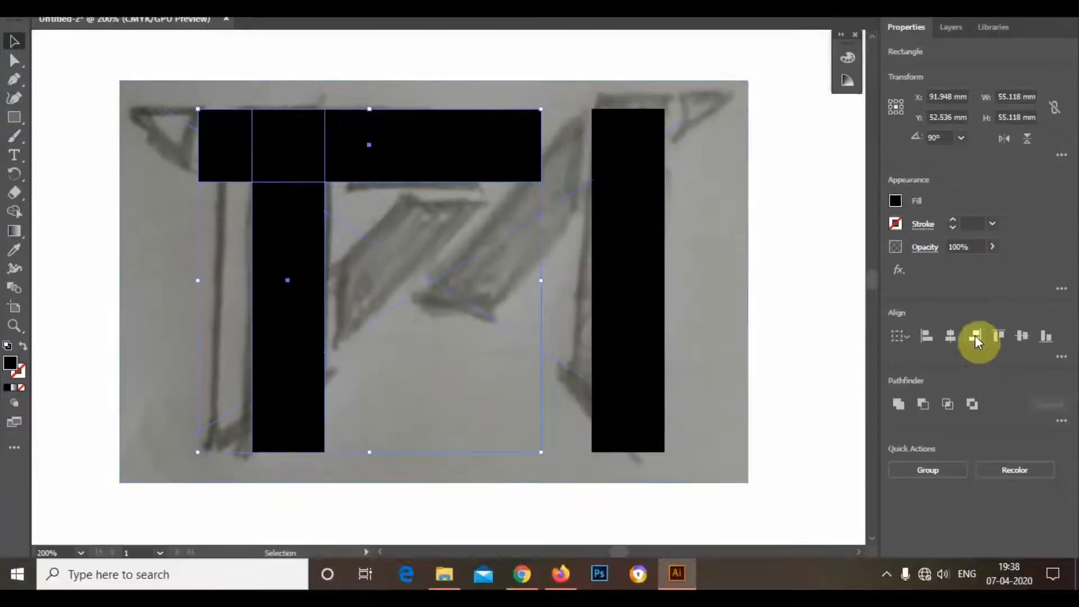
{"action": "left_click", "coordinate": [765, 276]}
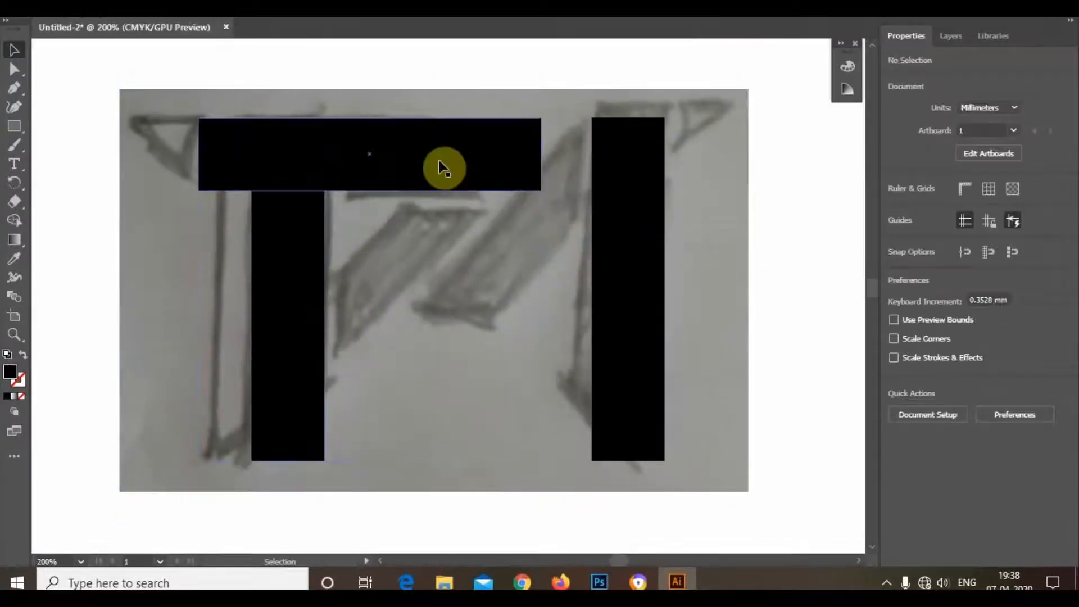
Set the horizontal top bar's opacity to 75% so the sketch shows through
{"action": "left_click", "coordinate": [439, 162]}
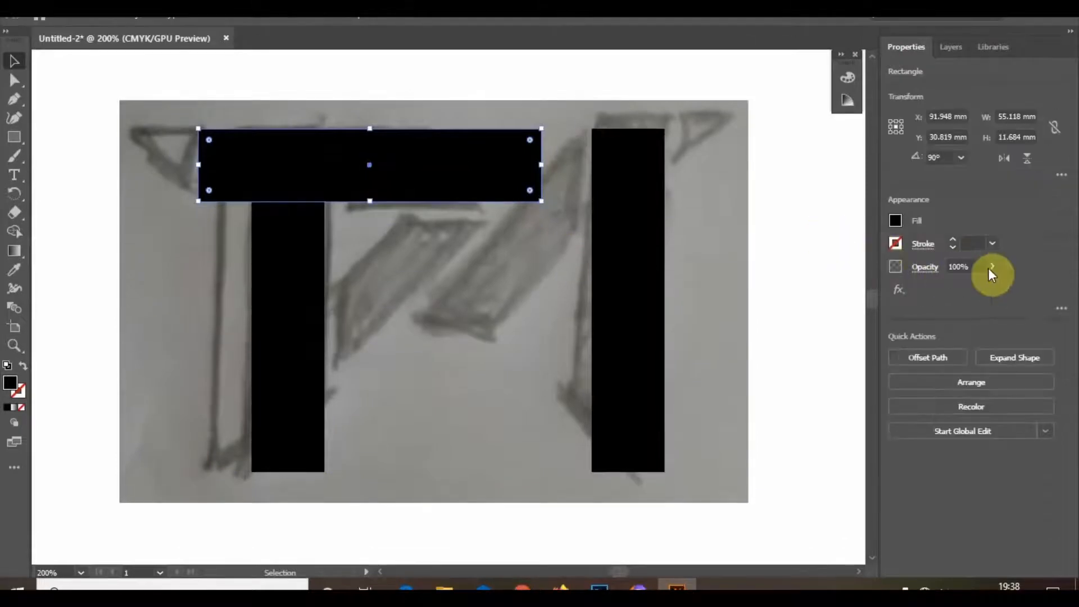
{"action": "left_click", "coordinate": [991, 268]}
{"action": "left_click_drag", "start_coordinate": [969, 283], "coordinate": [965, 283]}
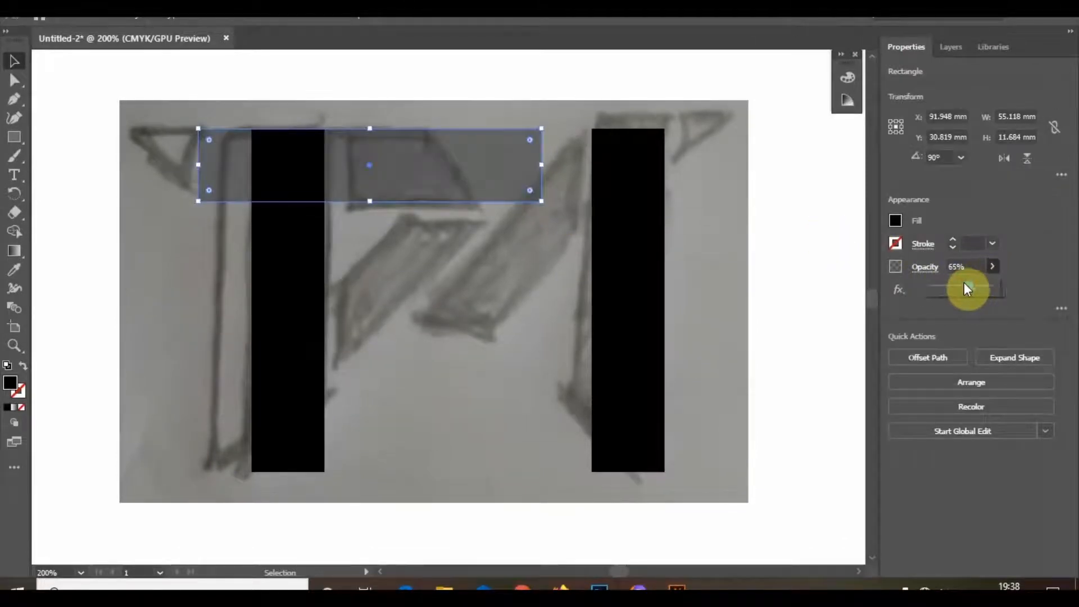
{"action": "left_click", "coordinate": [976, 284]}
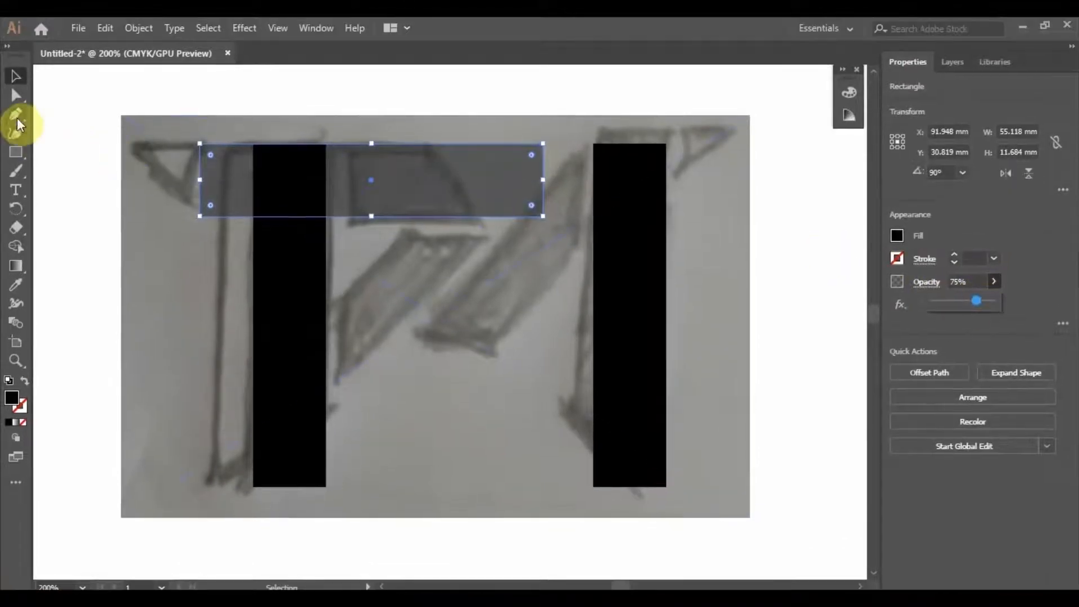
Draw a closed four-sided Pen shape about 24 × 18 mm over the top bar's M-side end, following the sketched slant
{"action": "left_click", "coordinate": [16, 113]}
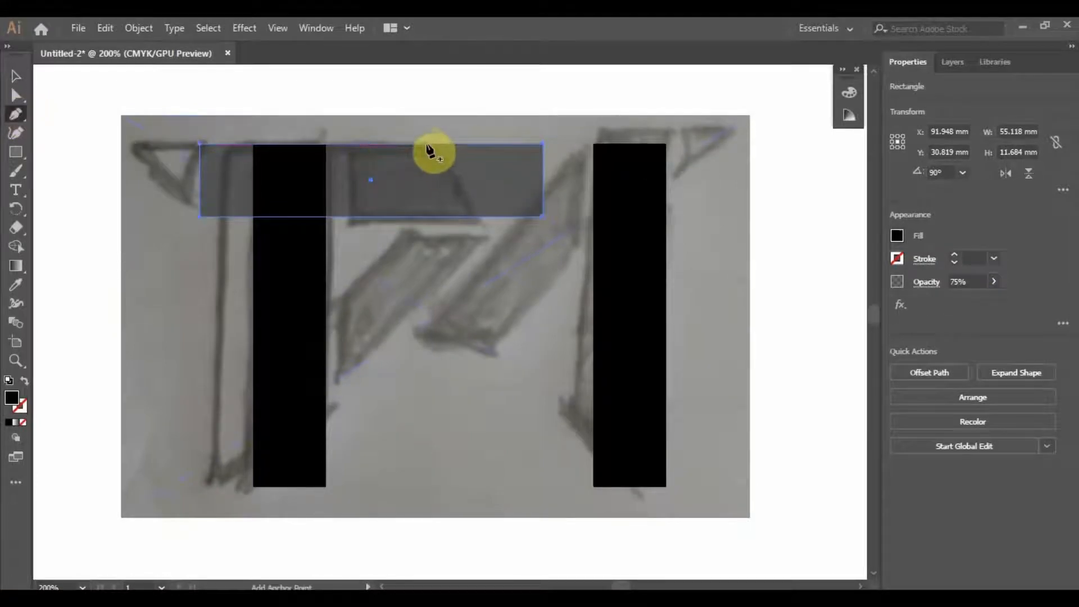
{"action": "left_click", "coordinate": [421, 131]}
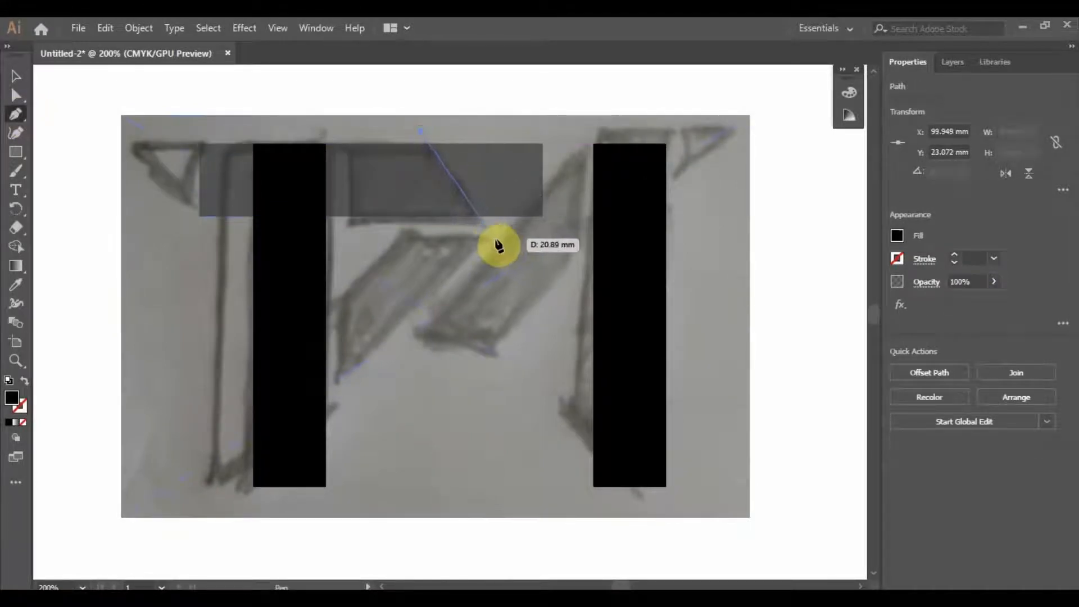
{"action": "left_click", "coordinate": [493, 239]}
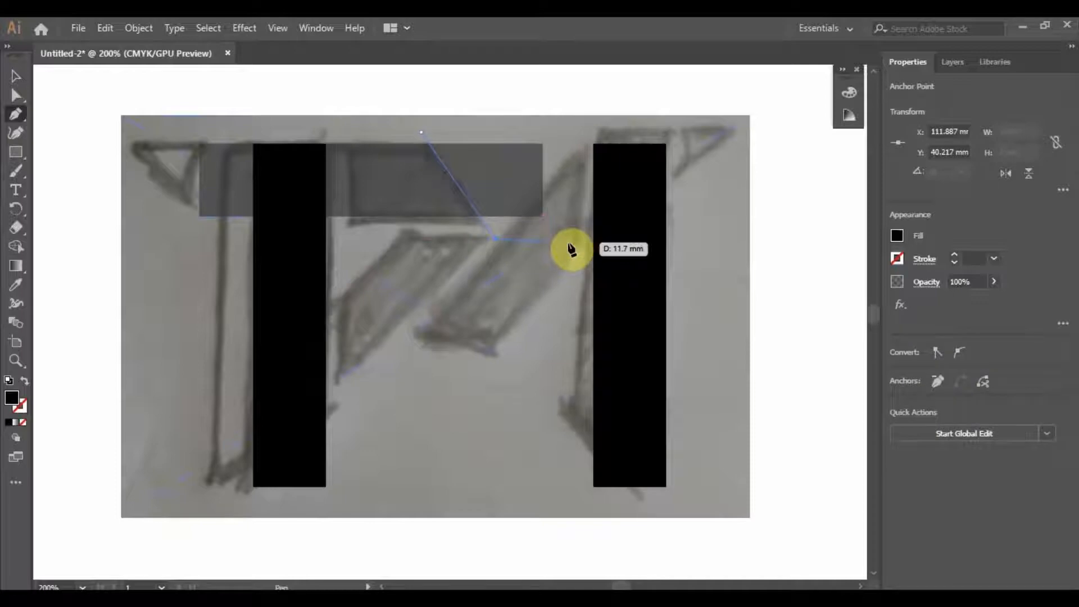
{"action": "left_click", "coordinate": [566, 238]}
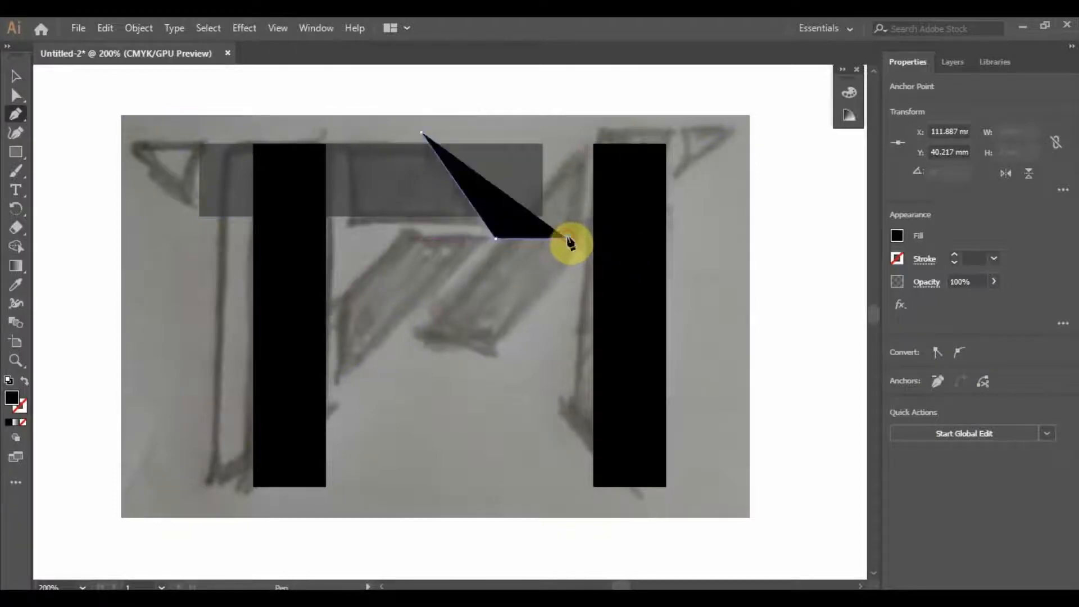
{"action": "left_click", "coordinate": [570, 127]}
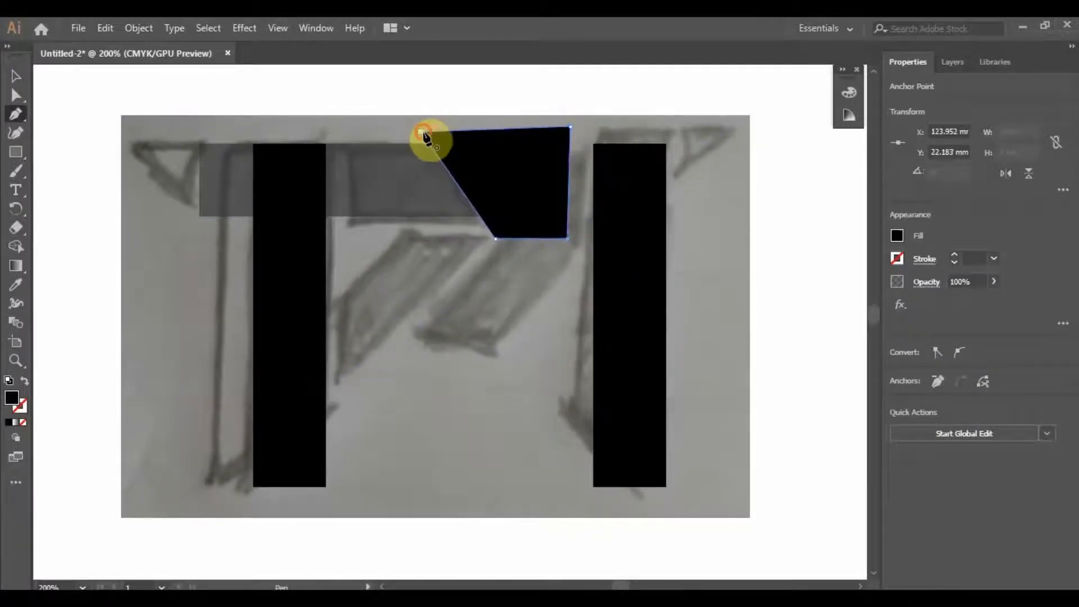
{"action": "left_click", "coordinate": [421, 132]}
Subtract the four-sided shape from the horizontal top bar to cut its end at a slant
{"action": "left_click", "coordinate": [15, 76]}
{"action": "left_click", "coordinate": [390, 180], "text": "shift"}
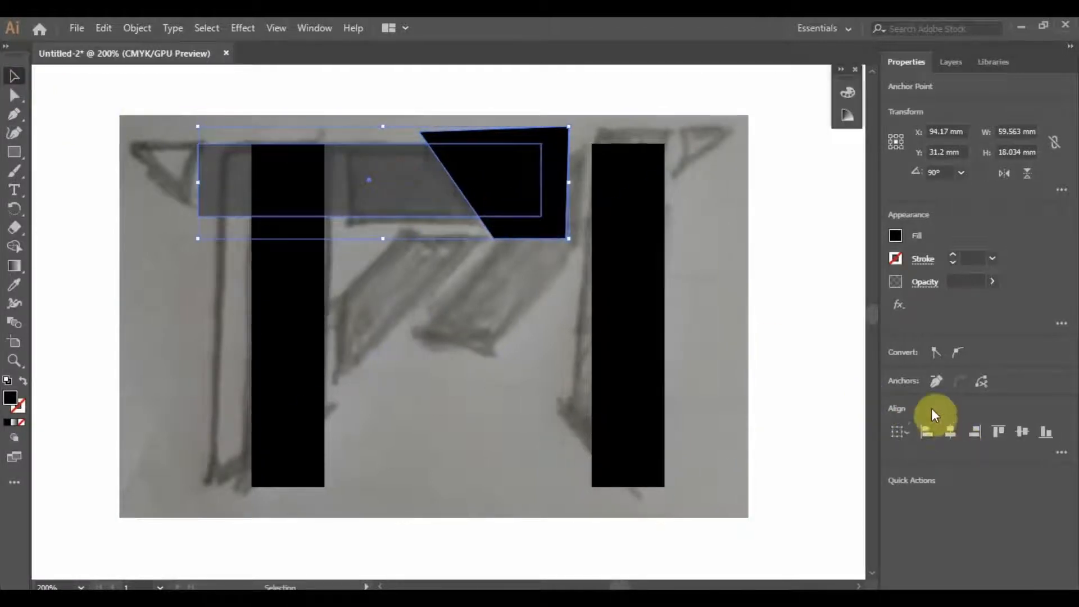
{"action": "left_click", "coordinate": [541, 281]}
{"action": "left_click", "coordinate": [536, 211]}
{"action": "left_click", "coordinate": [397, 191], "text": "shift"}
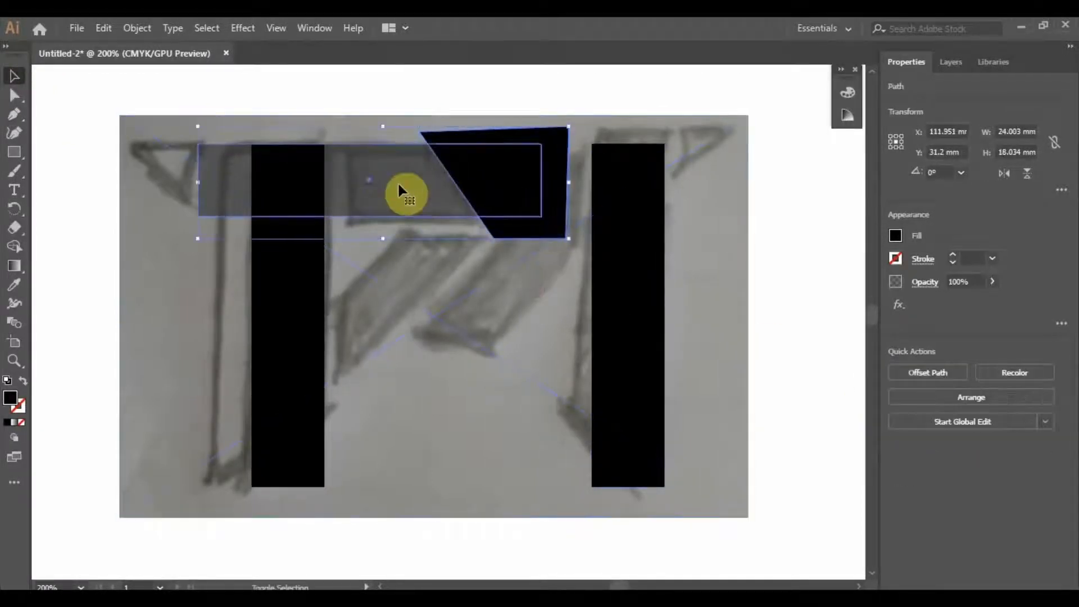
{"action": "left_click", "coordinate": [917, 437]}
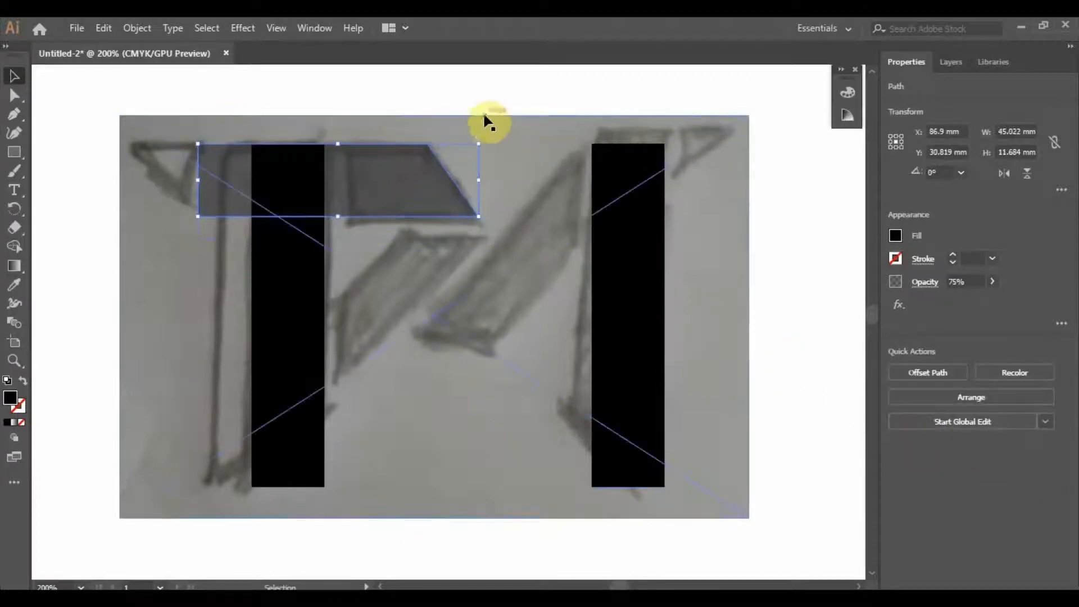
{"action": "left_click", "coordinate": [480, 96]}
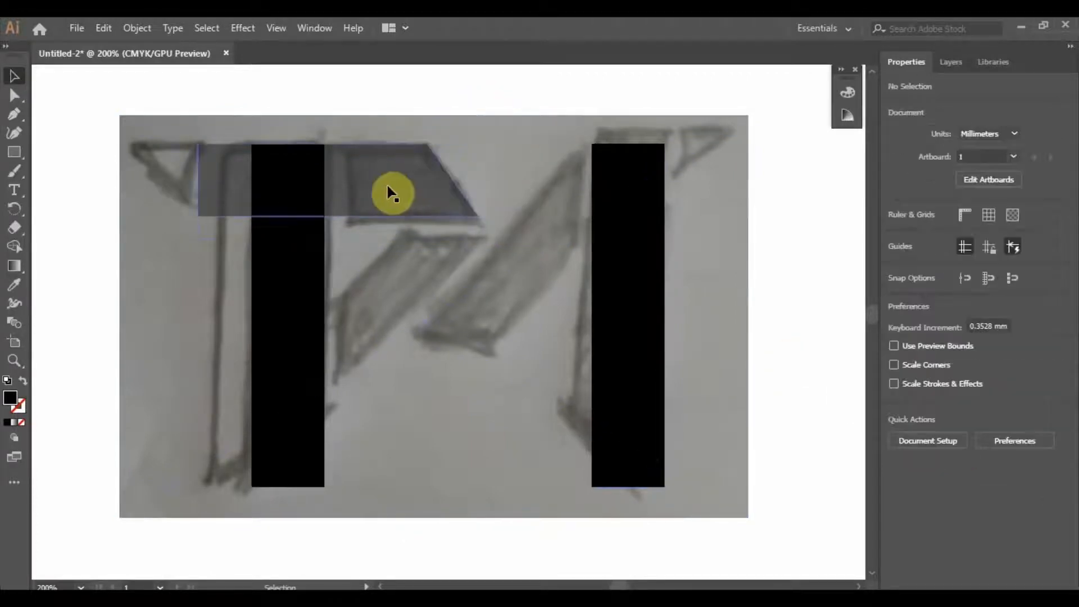
Set the slant-cut top bar's opacity to 100%
{"action": "left_click", "coordinate": [430, 186]}
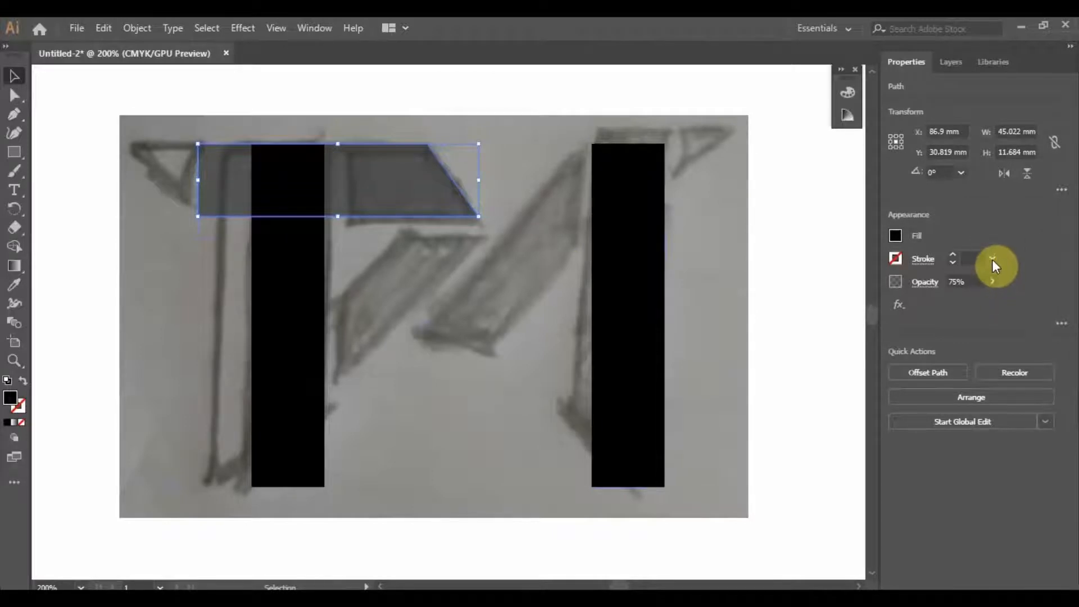
{"action": "left_click", "coordinate": [993, 280]}
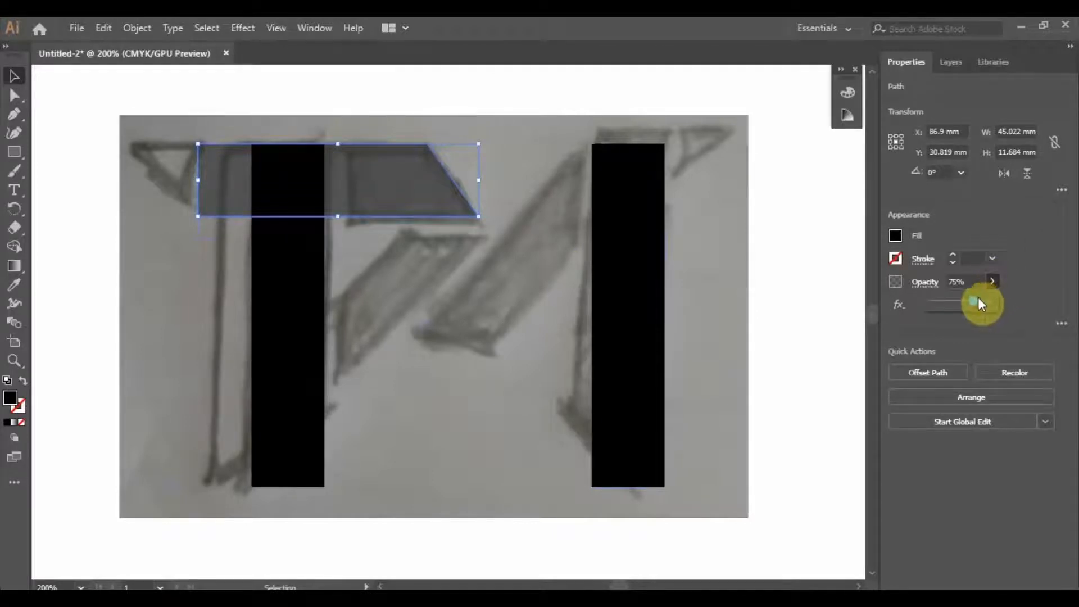
{"action": "left_click_drag", "start_coordinate": [1002, 301], "coordinate": [1002, 301]}
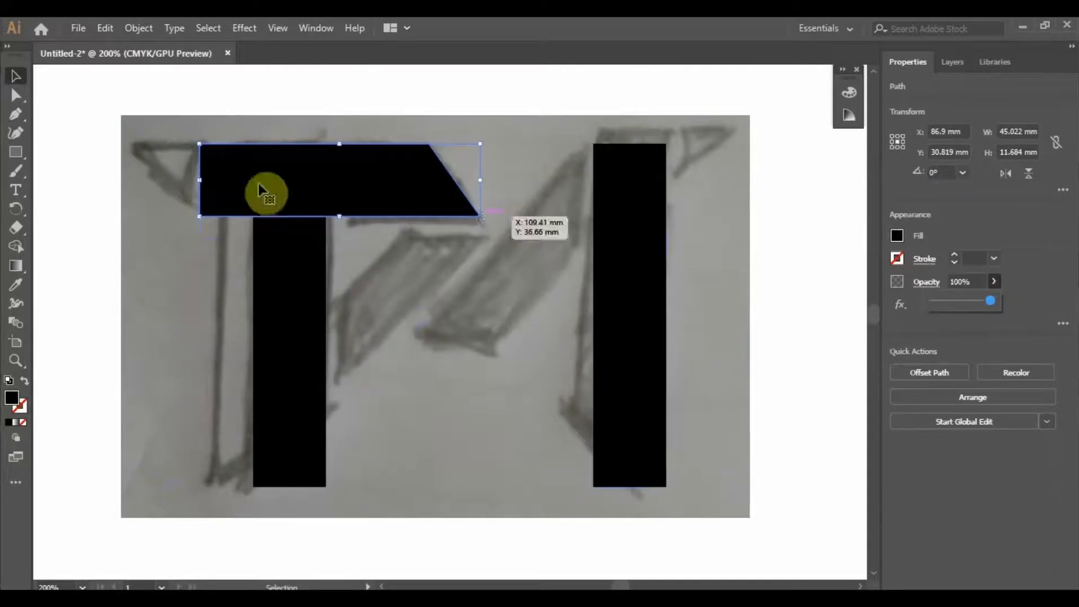
{"action": "left_click", "coordinate": [115, 88]}
Duplicate the slant-cut bar and fit the copy over the T's sketched diagonal stroke, rotated about 46°
{"action": "left_click", "coordinate": [387, 183]}
{"action": "left_click_drag", "start_coordinate": [385, 180], "coordinate": [397, 351]}
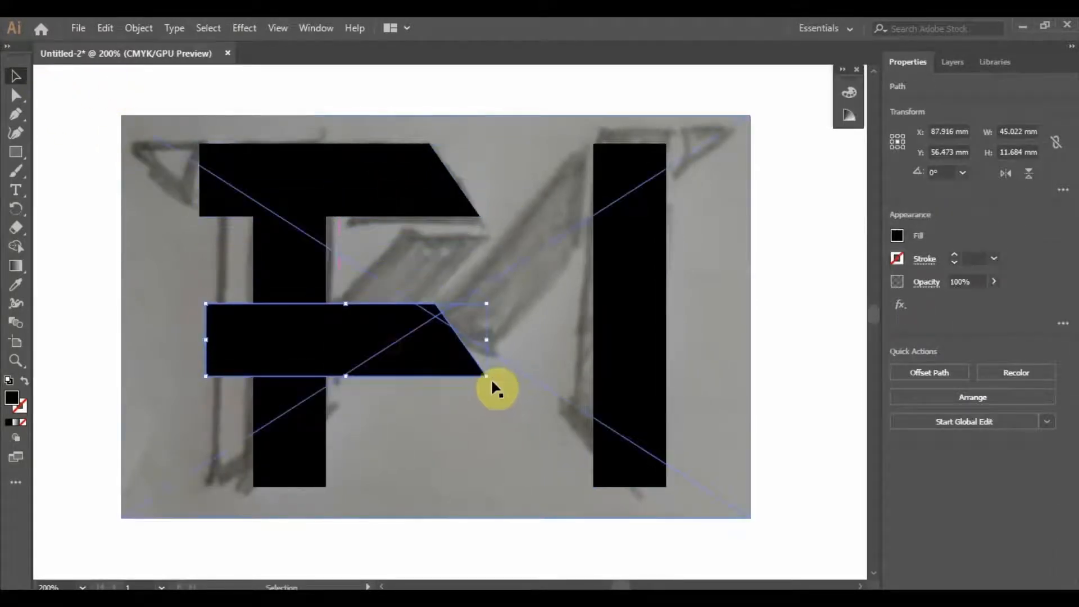
{"action": "left_click_drag", "start_coordinate": [492, 378], "coordinate": [485, 264]}
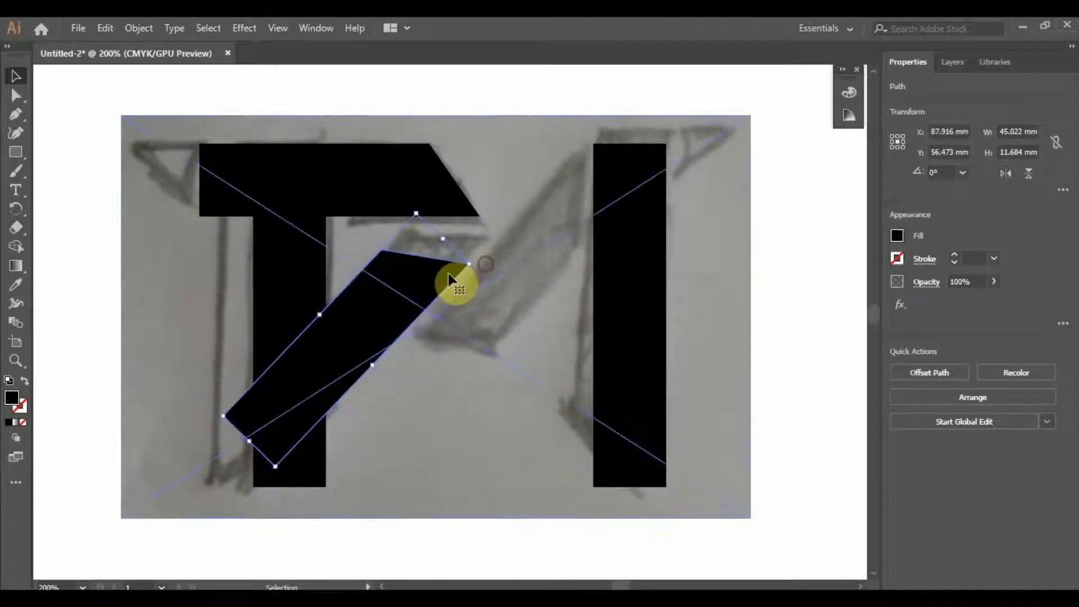
{"action": "left_click_drag", "start_coordinate": [404, 287], "coordinate": [424, 268]}
{"action": "left_click", "coordinate": [463, 400]}
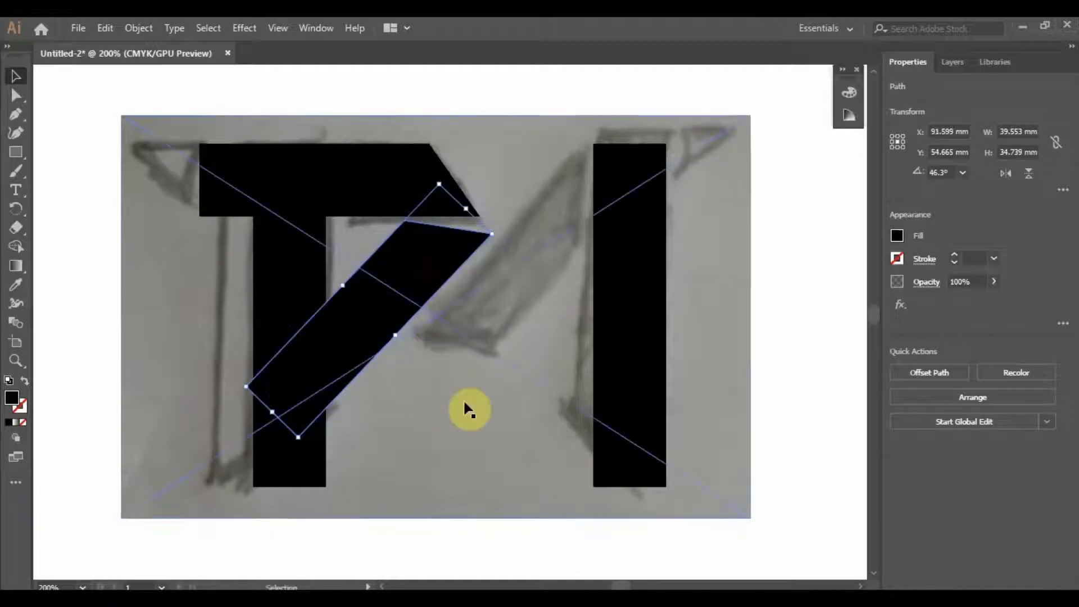
{"action": "left_click", "coordinate": [465, 409]}
Extend the slanted end of the T's top bar toward the M by moving its two end anchors, for a 49.09 mm width
{"action": "left_click", "coordinate": [434, 198]}
{"action": "left_click", "coordinate": [16, 95]}
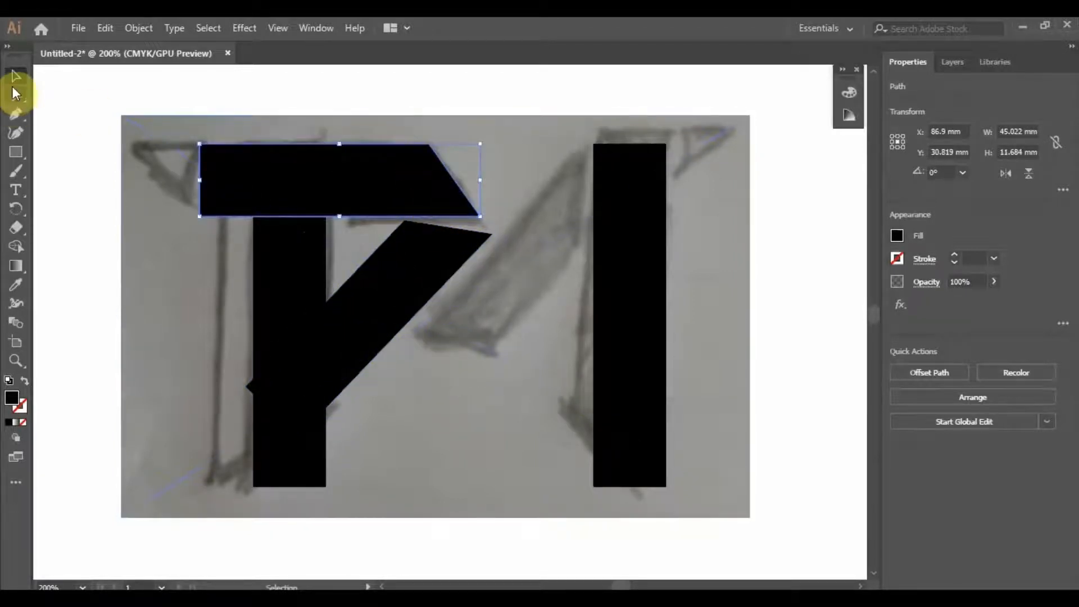
{"action": "left_click", "coordinate": [431, 149]}
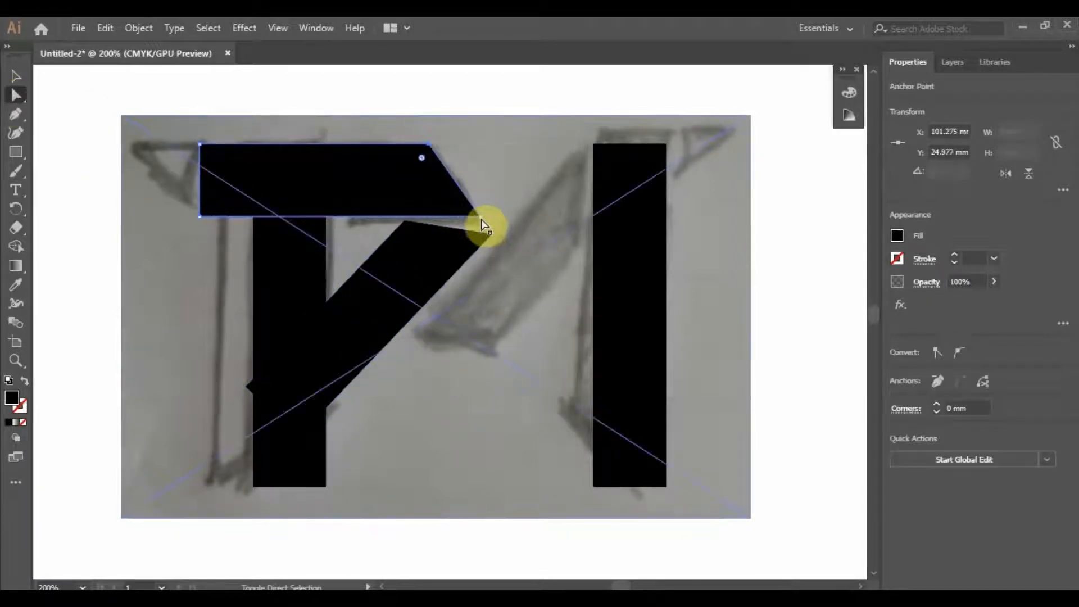
{"action": "left_click", "coordinate": [480, 217], "text": "shift"}
{"action": "left_click_drag", "start_coordinate": [478, 217], "coordinate": [505, 218]}
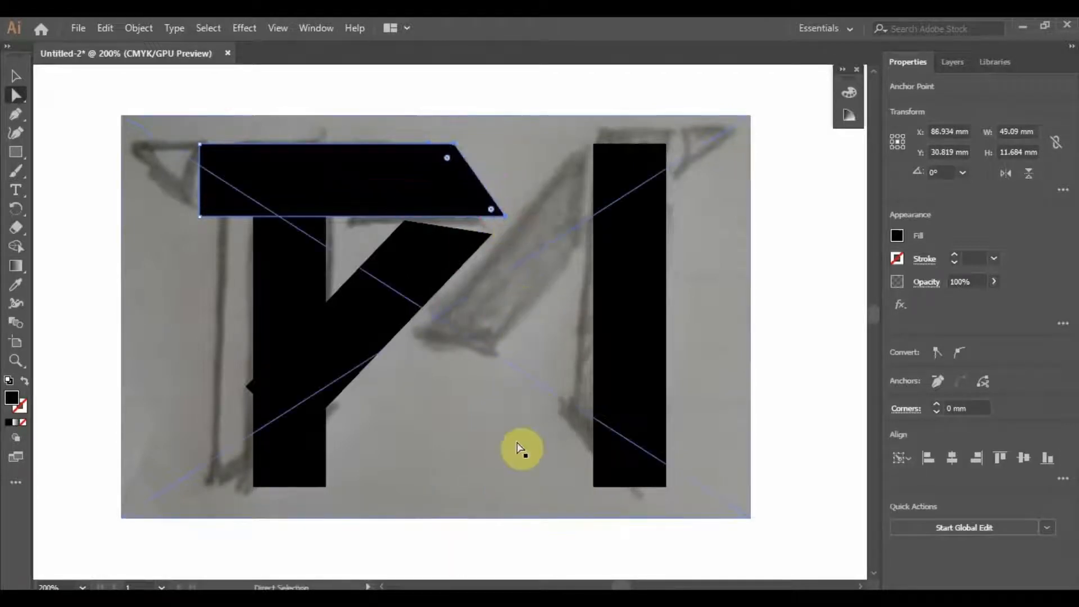
{"action": "left_click", "coordinate": [16, 76]}
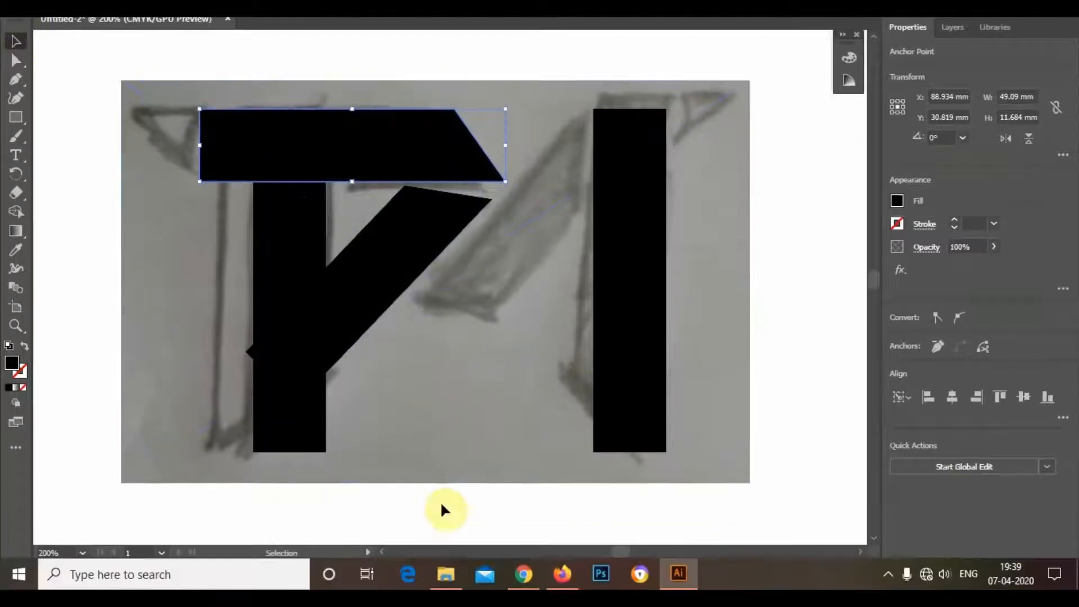
{"action": "left_click", "coordinate": [503, 511]}
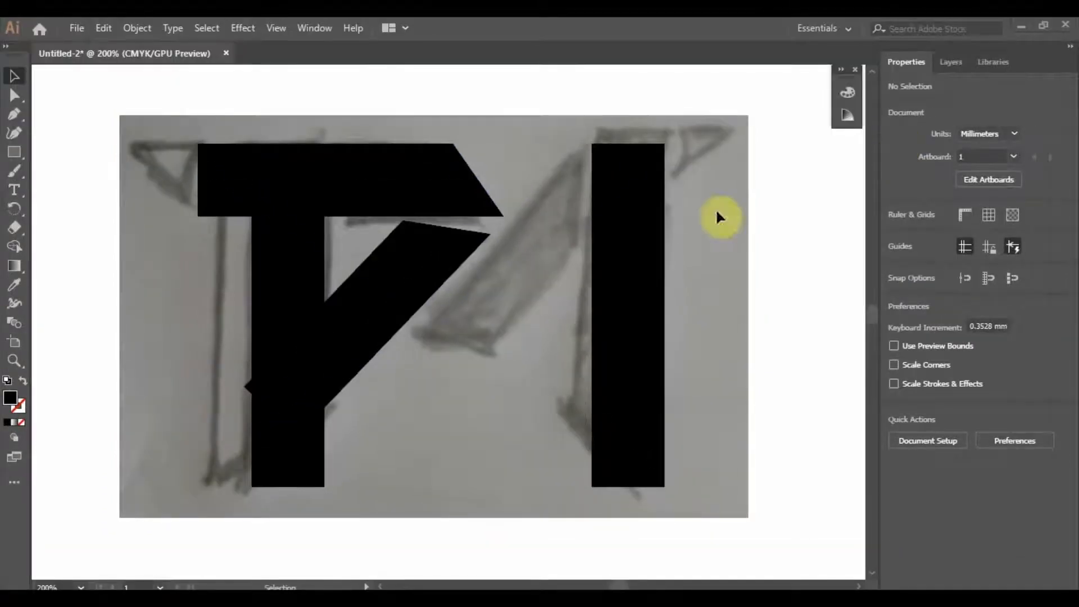
{"action": "left_click_drag", "start_coordinate": [450, 264], "coordinate": [621, 187]}
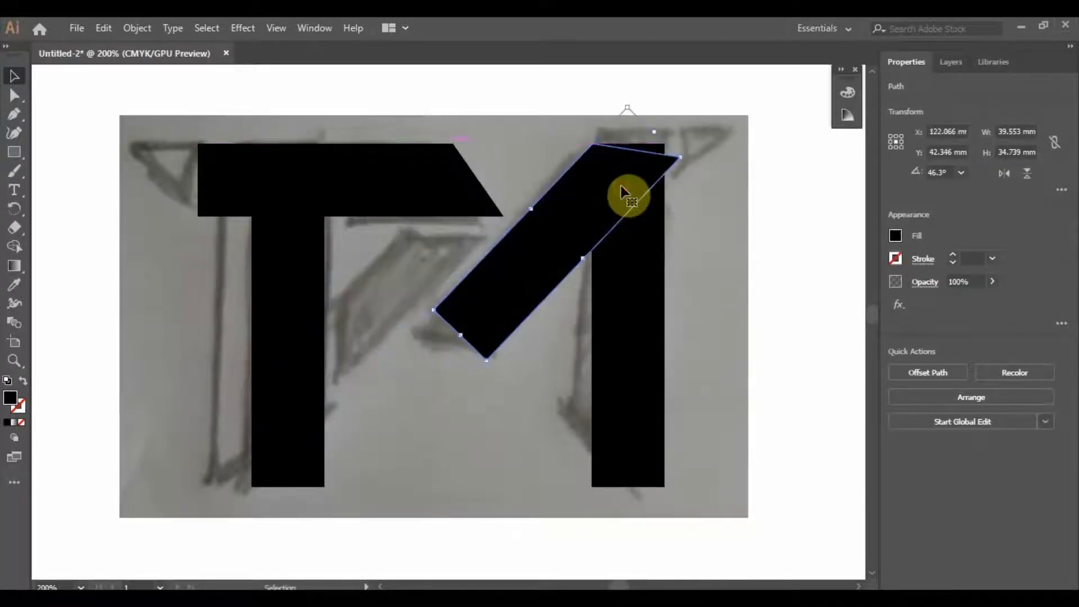
{"action": "left_click", "coordinate": [694, 194]}
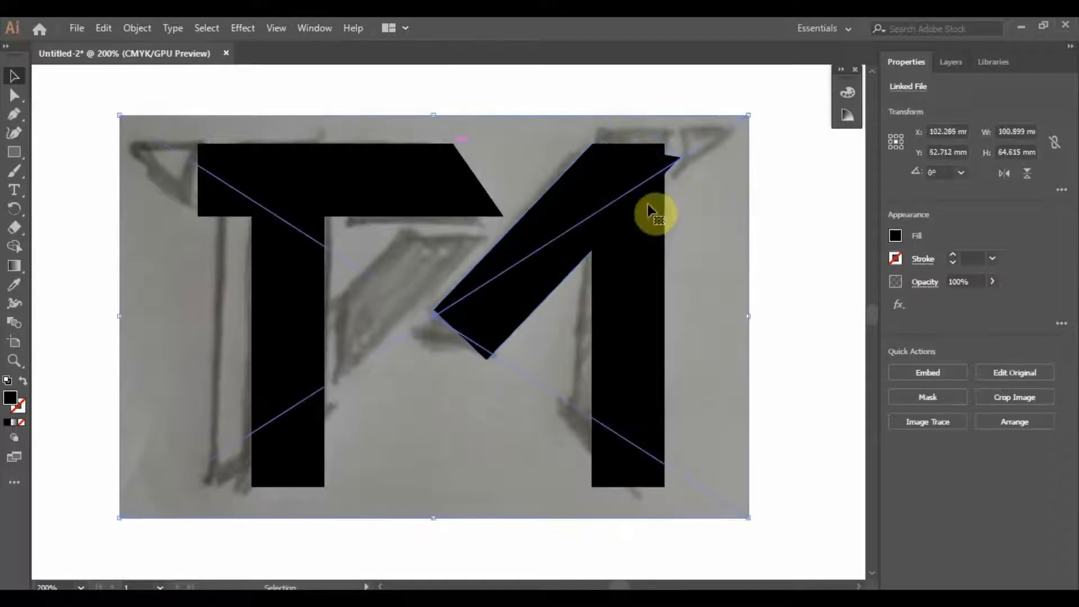
{"action": "left_click", "coordinate": [506, 305]}
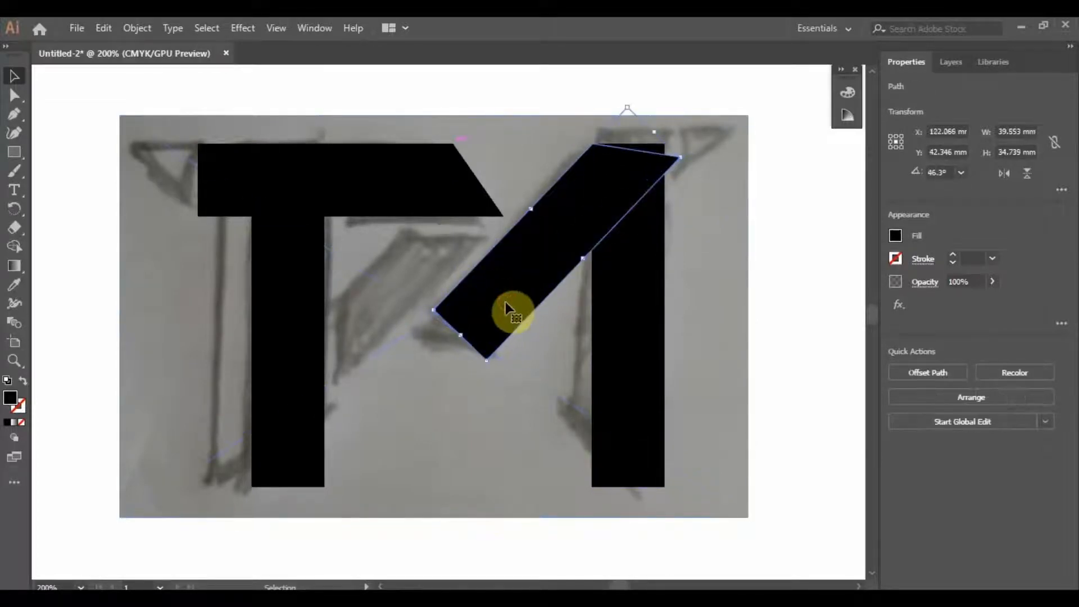
{"action": "key", "text": "ctrl+z"}
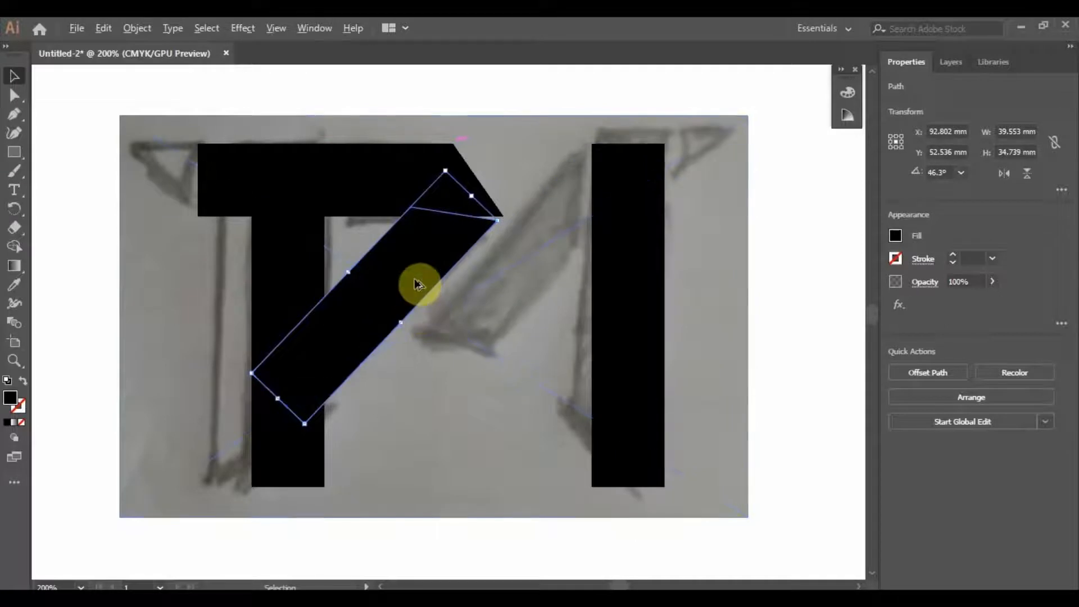
Duplicate the T's diagonal bar and place the copy over the M's sketched diagonal stroke
{"action": "left_click_drag", "start_coordinate": [415, 281], "coordinate": [590, 231]}
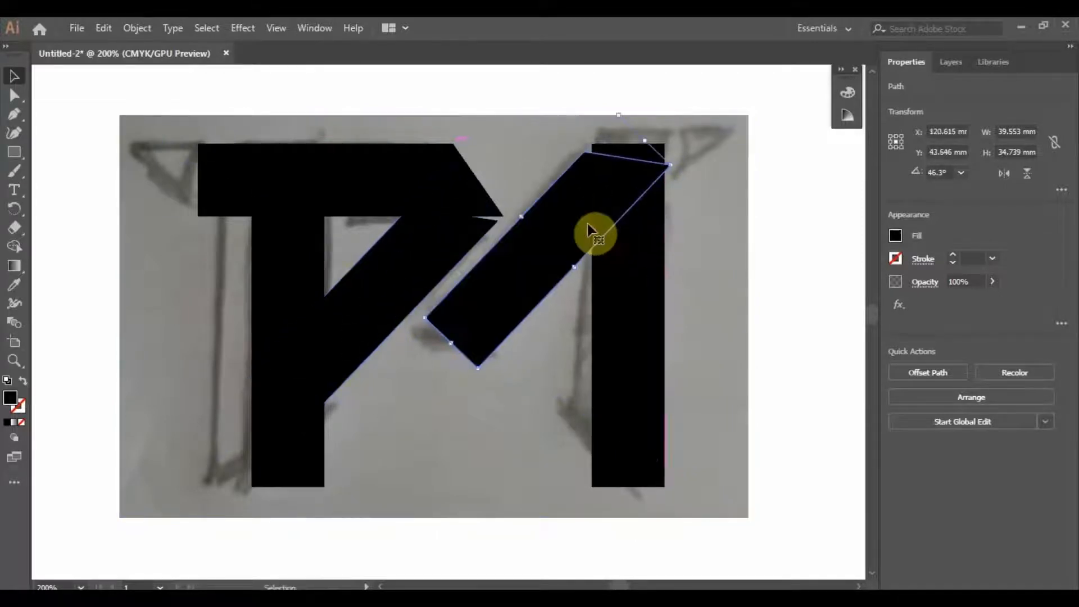
{"action": "left_click", "coordinate": [779, 286]}
{"action": "left_click", "coordinate": [692, 285]}
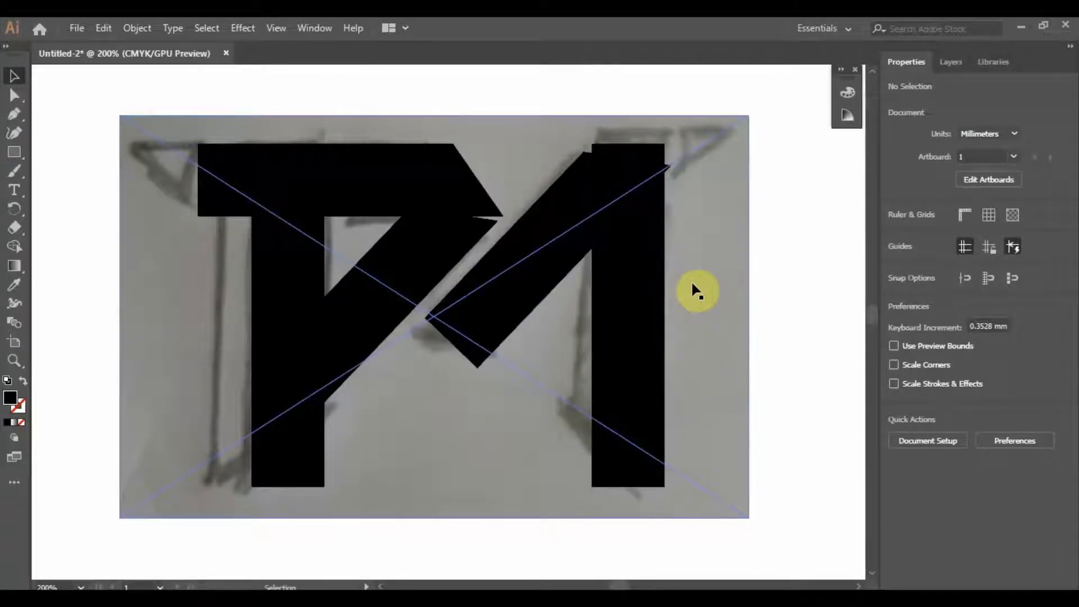
Move the sketch image off the black shapes and shift all the black shapes together farther down the artboard
{"action": "scroll", "coordinate": [682, 281], "scroll_direction": "down", "scroll_amount": 3}
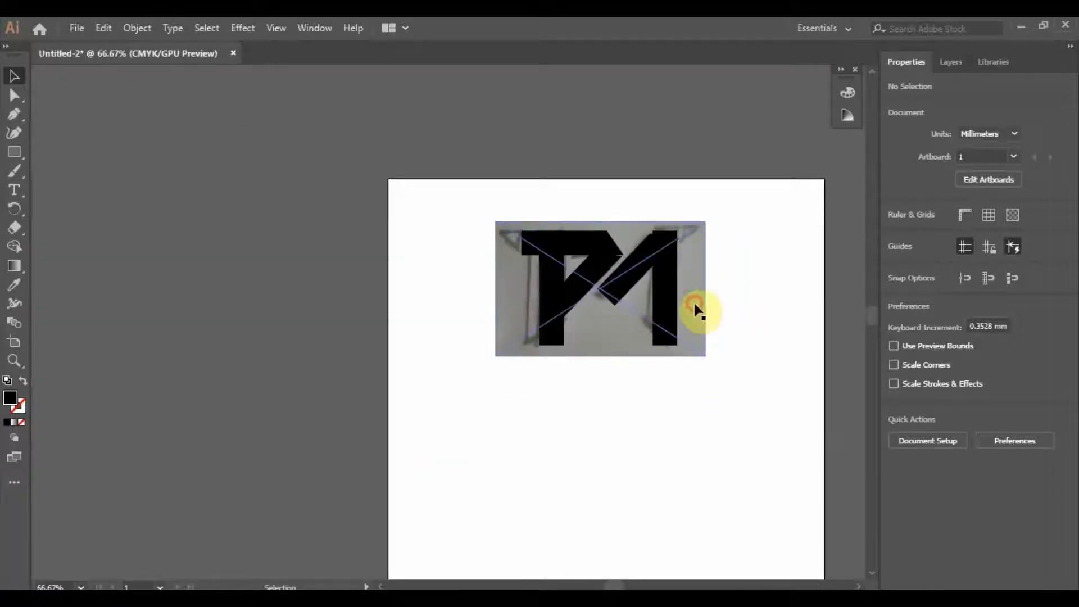
{"action": "mouse_move", "coordinate": [695, 308]}
{"action": "left_mouse_down"}
{"action": "mouse_move", "coordinate": [628, 445]}
{"action": "mouse_move", "coordinate": [729, 337]}
{"action": "mouse_move", "coordinate": [744, 233]}
{"action": "mouse_move", "coordinate": [737, 223]}
{"action": "mouse_move", "coordinate": [562, 190]}
{"action": "left_mouse_up"}
{"action": "mouse_move", "coordinate": [707, 256]}
{"action": "left_mouse_down"}
{"action": "mouse_move", "coordinate": [703, 294]}
{"action": "mouse_move", "coordinate": [511, 357]}
{"action": "left_mouse_up"}
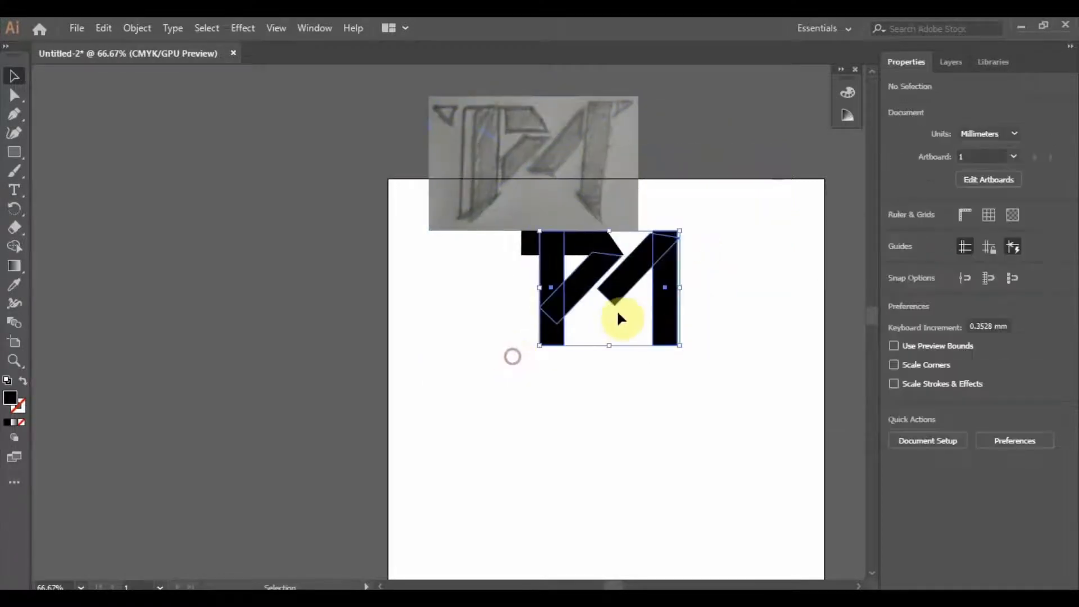
{"action": "left_click", "coordinate": [619, 313]}
{"action": "left_click", "coordinate": [480, 378]}
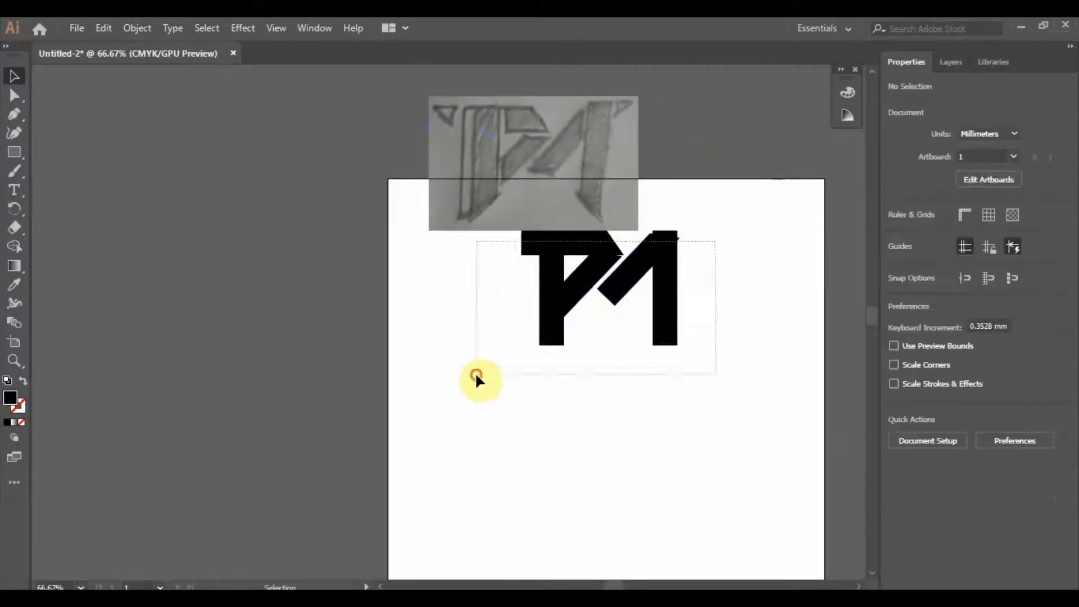
{"action": "mouse_move", "coordinate": [568, 301]}
{"action": "left_mouse_down"}
{"action": "mouse_move", "coordinate": [523, 479]}
{"action": "mouse_move", "coordinate": [521, 444]}
{"action": "left_mouse_up"}
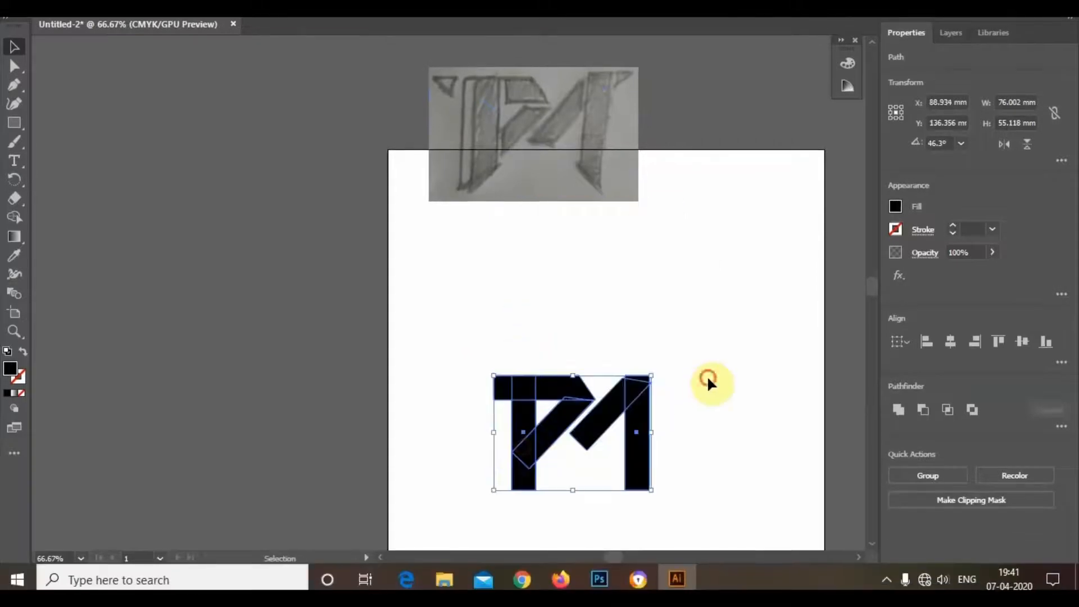
{"action": "left_click", "coordinate": [707, 375]}
Place the sketch image on the artboard directly above the black monogram shapes
{"action": "mouse_move", "coordinate": [585, 183]}
{"action": "left_mouse_down"}
{"action": "mouse_move", "coordinate": [597, 274]}
{"action": "mouse_move", "coordinate": [631, 286]}
{"action": "left_mouse_up"}
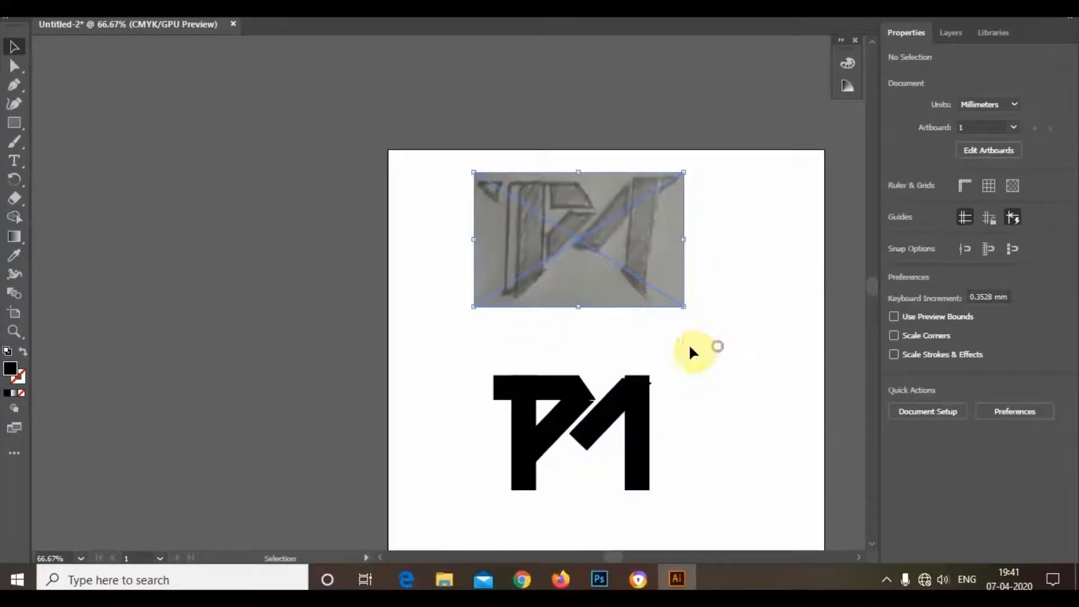
{"action": "left_click", "coordinate": [611, 340]}
{"action": "scroll", "coordinate": [646, 348], "scroll_direction": "down", "scroll_amount": 2}
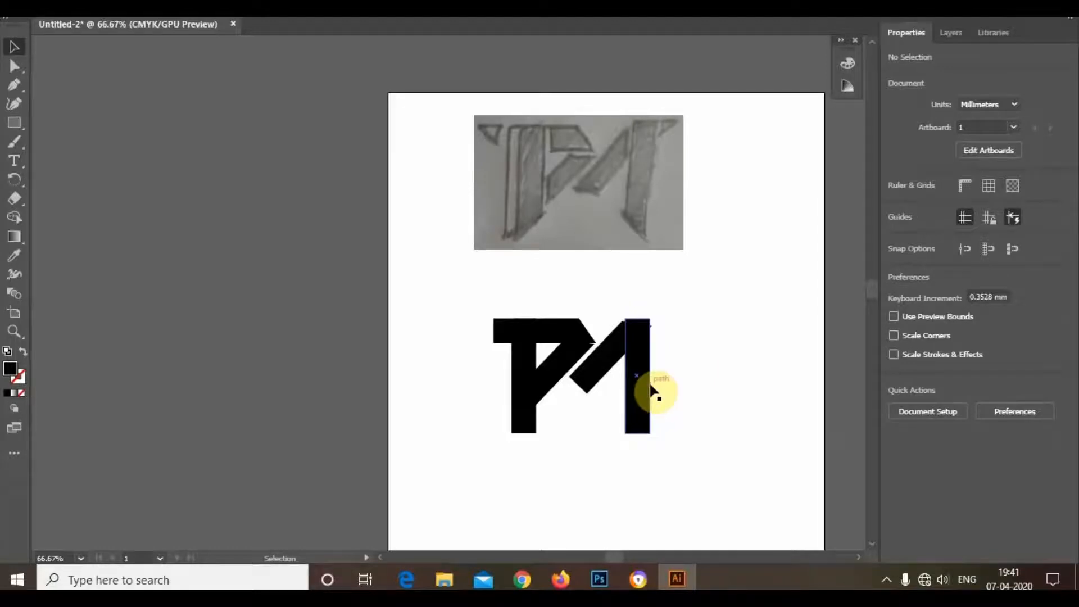
Nudge the M's diagonal bar about 1 mm horizontally toward the M's vertical bar
{"action": "scroll", "coordinate": [653, 393], "scroll_direction": "up", "scroll_amount": 2}
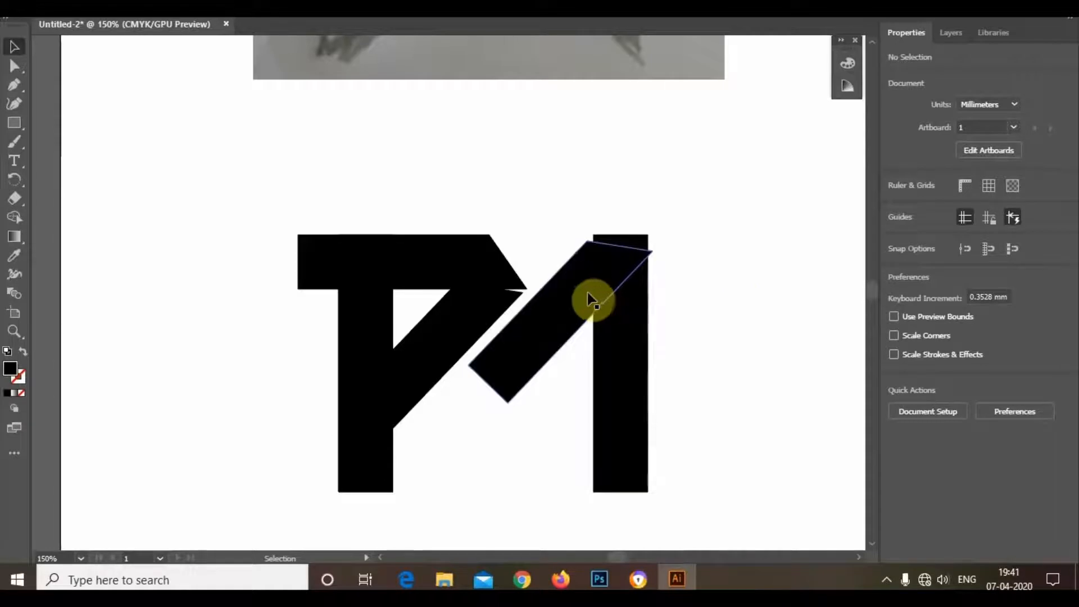
{"action": "left_click_drag", "start_coordinate": [588, 292], "coordinate": [593, 292]}
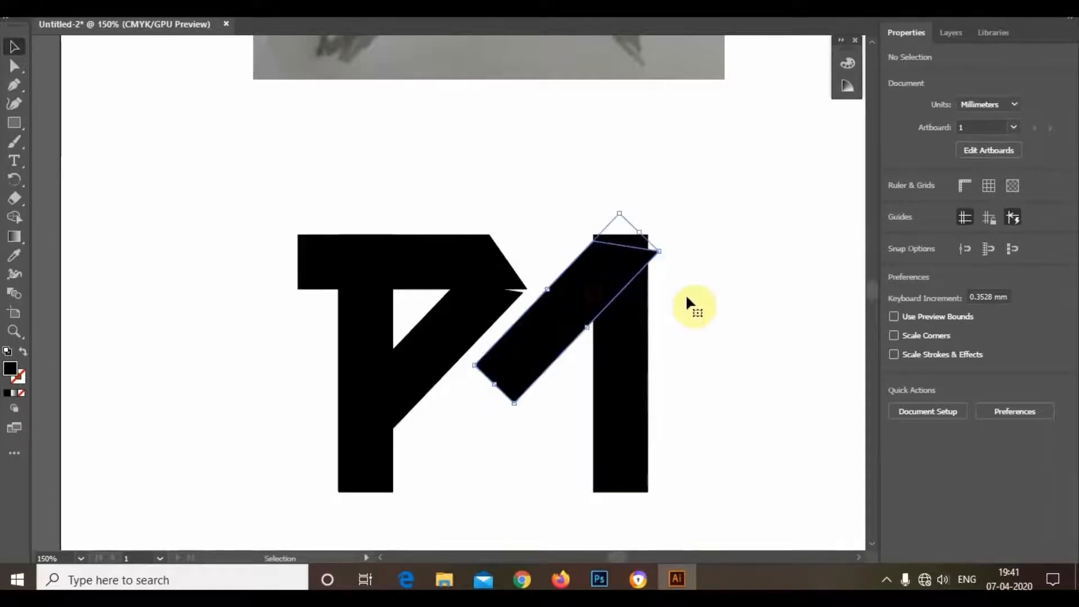
{"action": "left_click", "coordinate": [629, 265]}
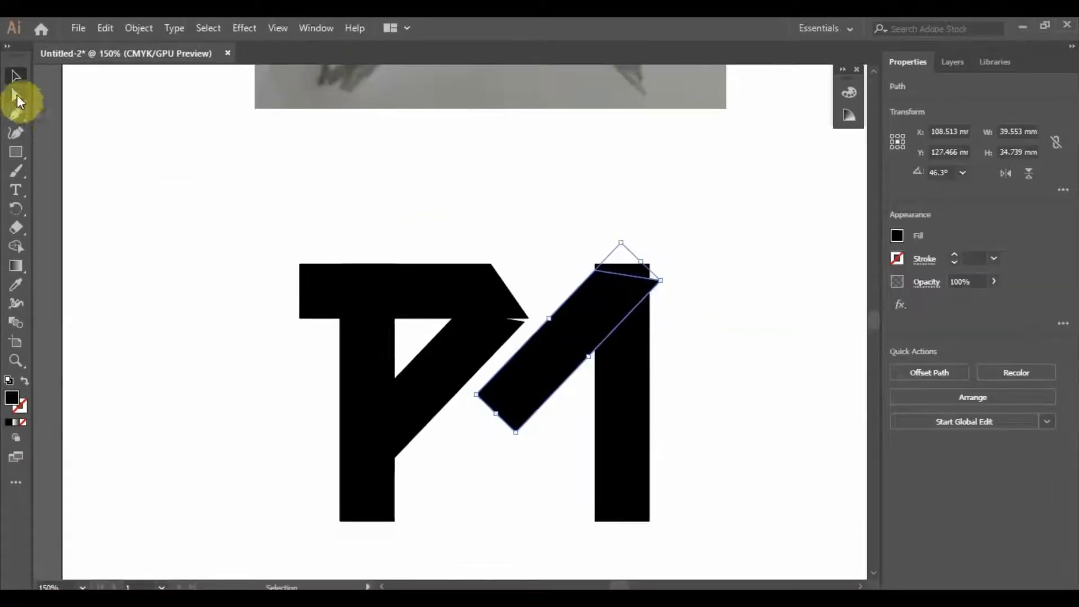
{"action": "left_click", "coordinate": [16, 66]}
{"action": "left_click", "coordinate": [709, 283]}
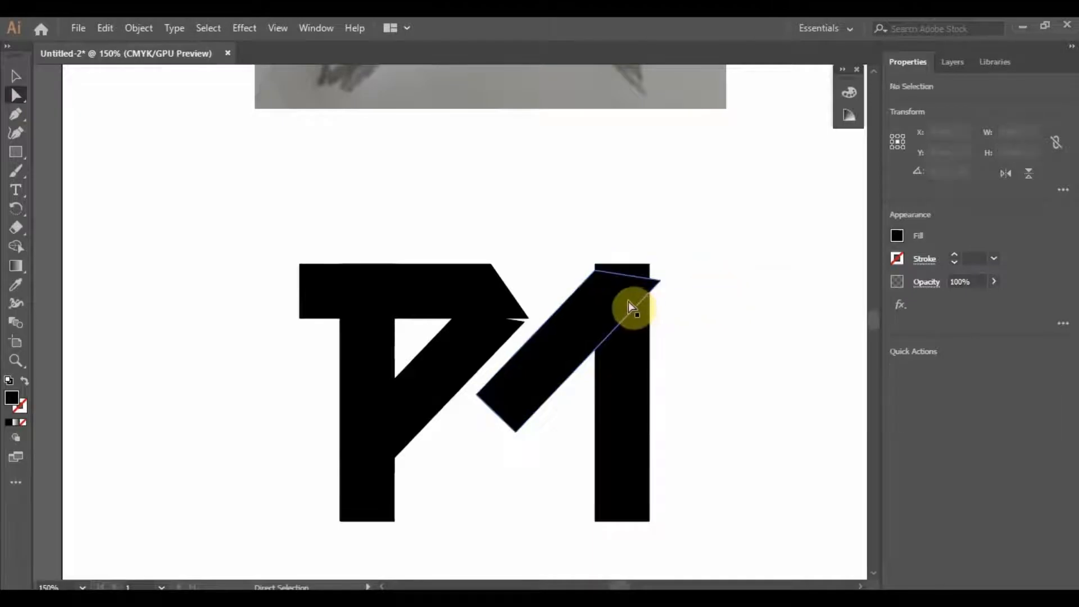
{"action": "left_click", "coordinate": [628, 302]}
{"action": "left_click", "coordinate": [718, 312]}
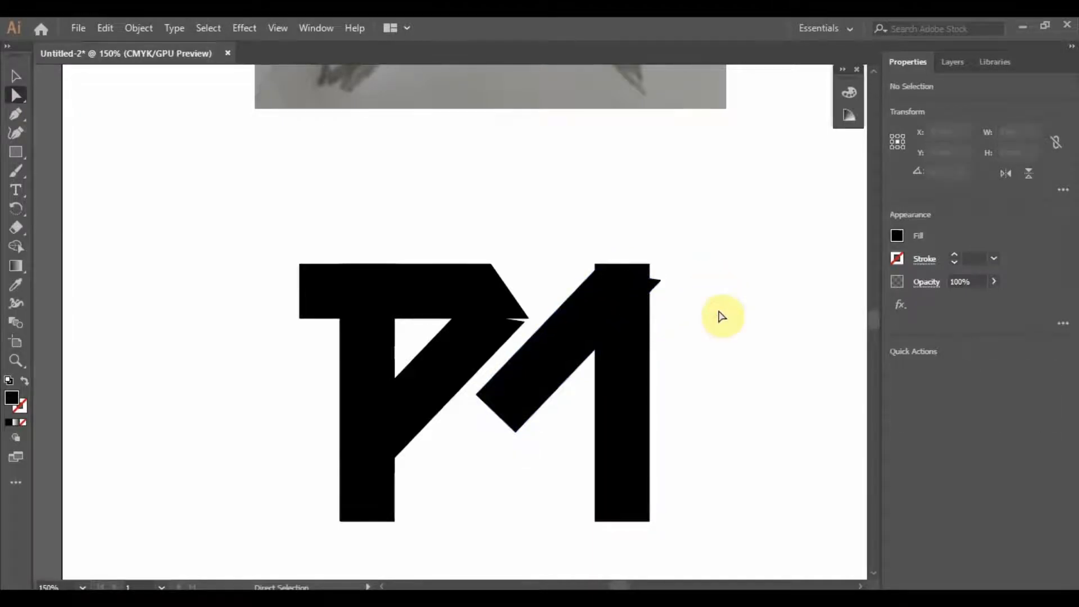
{"action": "left_click", "coordinate": [596, 313]}
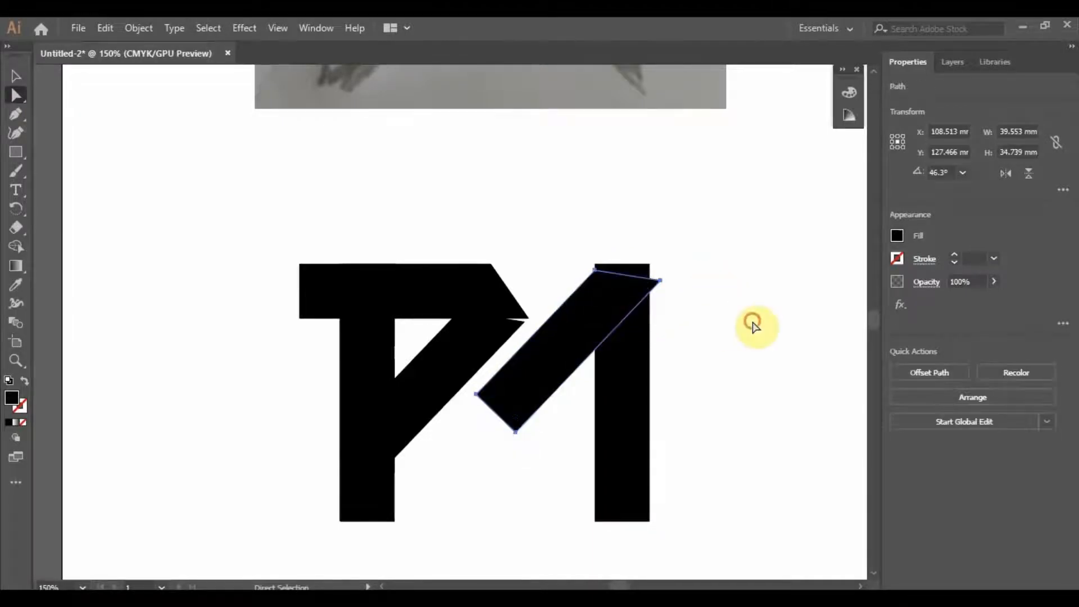
{"action": "left_click", "coordinate": [754, 326]}
{"action": "left_click", "coordinate": [604, 323]}
{"action": "left_click", "coordinate": [724, 337]}
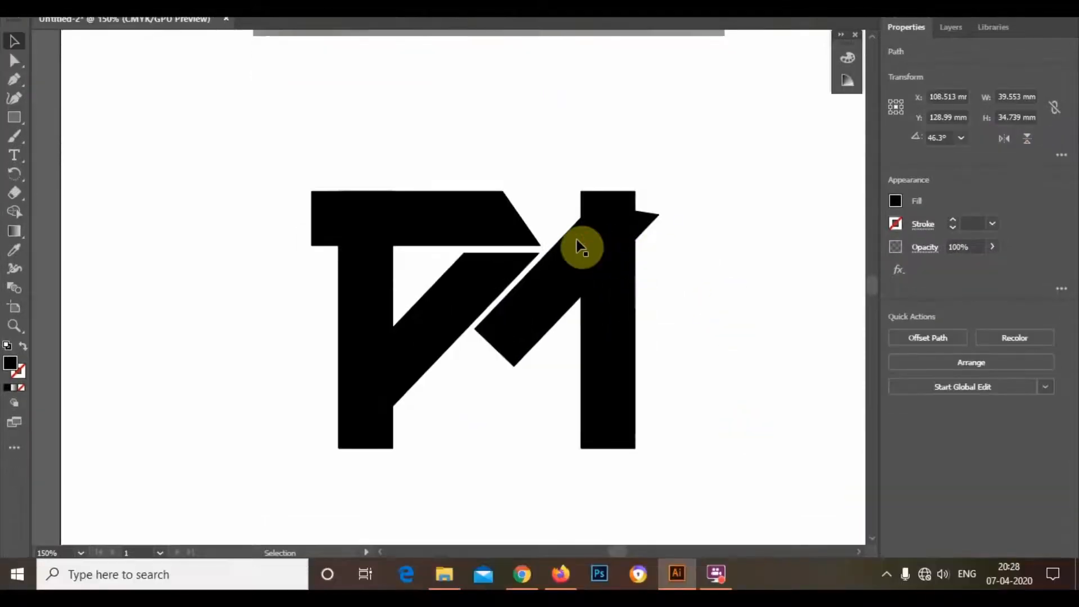
{"action": "left_click", "coordinate": [576, 242]}
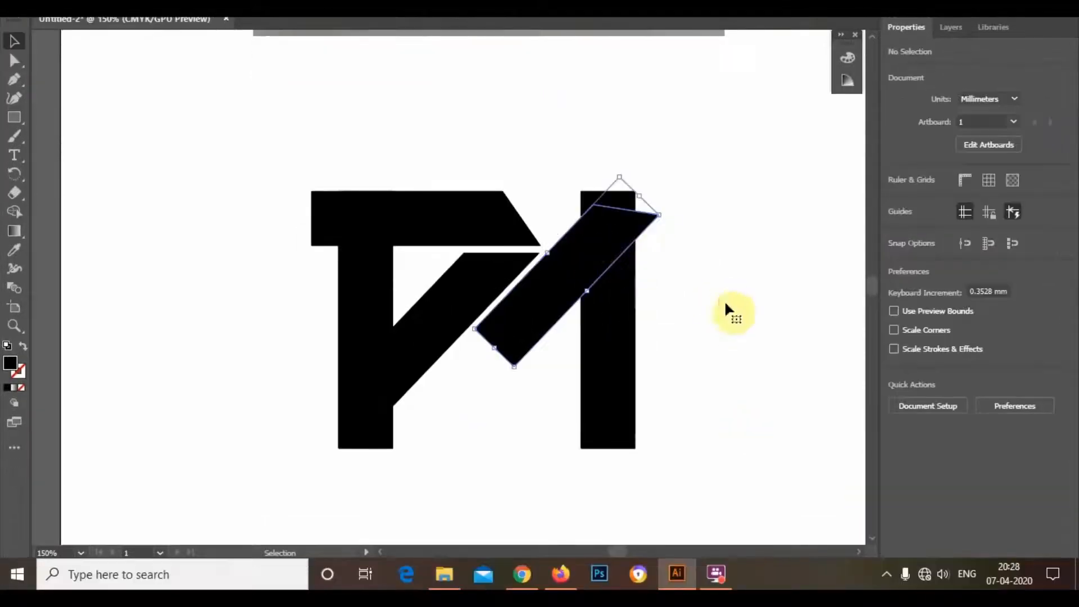
{"action": "left_click", "coordinate": [726, 300]}
{"action": "left_click", "coordinate": [586, 278]}
{"action": "left_click", "coordinate": [496, 237]}
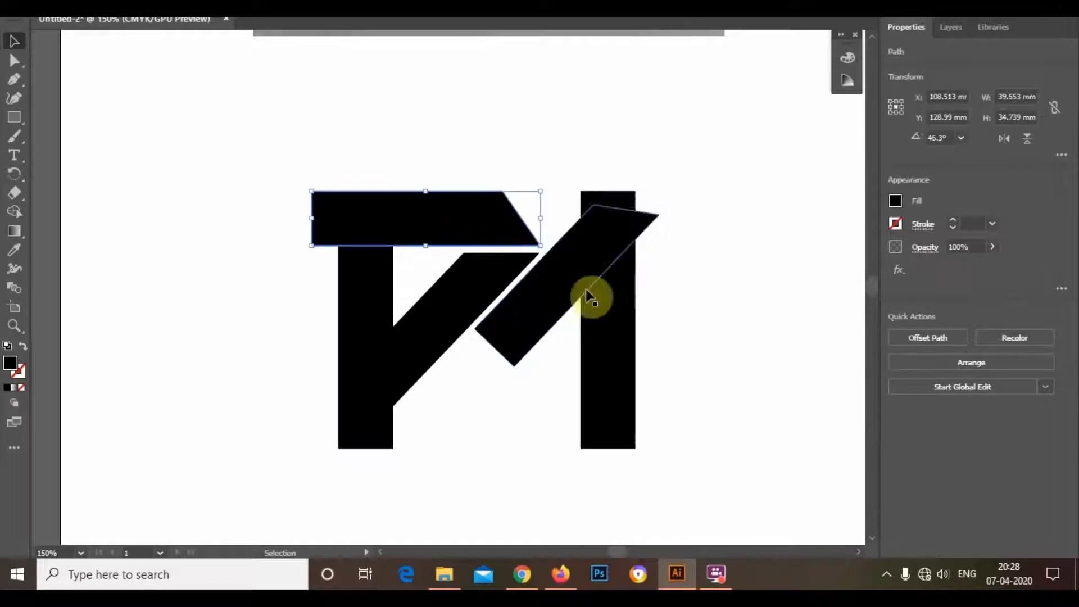
{"action": "left_click", "coordinate": [722, 320]}
Duplicate the M's vertical bar horizontally, placing the copy about 34 mm beyond the original, clear of the monogram
{"action": "left_click", "coordinate": [562, 275]}
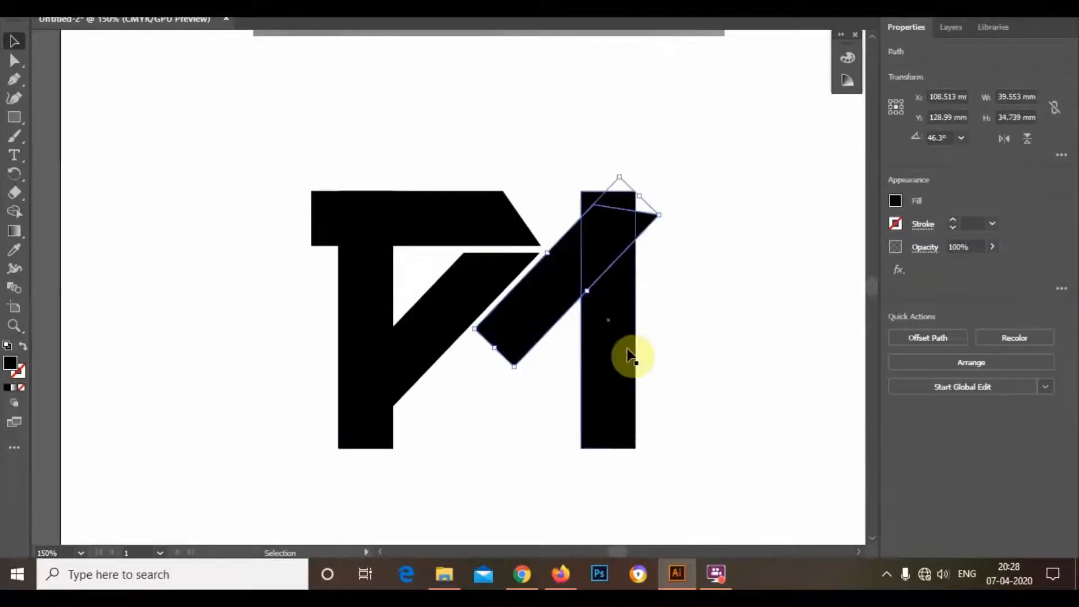
{"action": "left_click", "coordinate": [619, 386]}
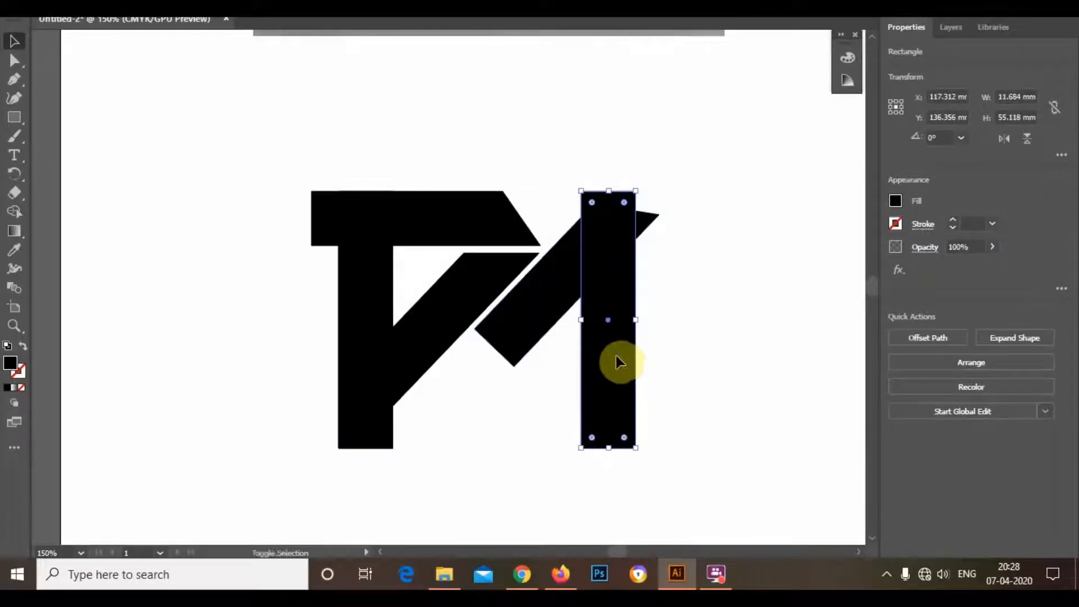
{"action": "left_click_drag", "start_coordinate": [621, 360], "coordinate": [782, 361]}
Cut the M's original vertical bar out of its diagonal bar with the Minus Back pathfinder
{"action": "left_click", "coordinate": [615, 360]}
{"action": "left_click", "coordinate": [545, 319], "text": "shift"}
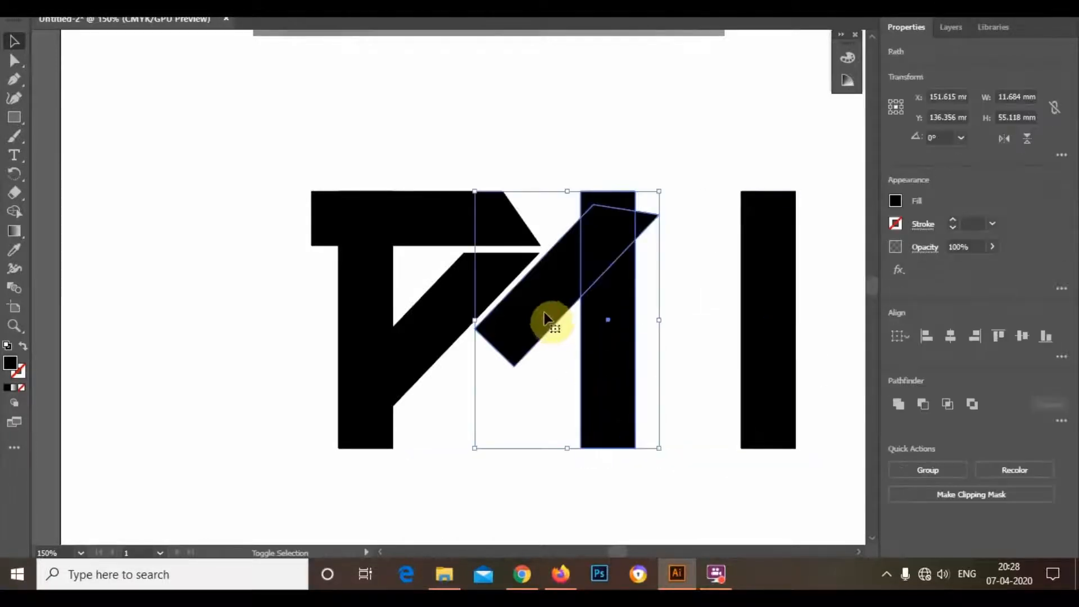
{"action": "left_click", "coordinate": [922, 402]}
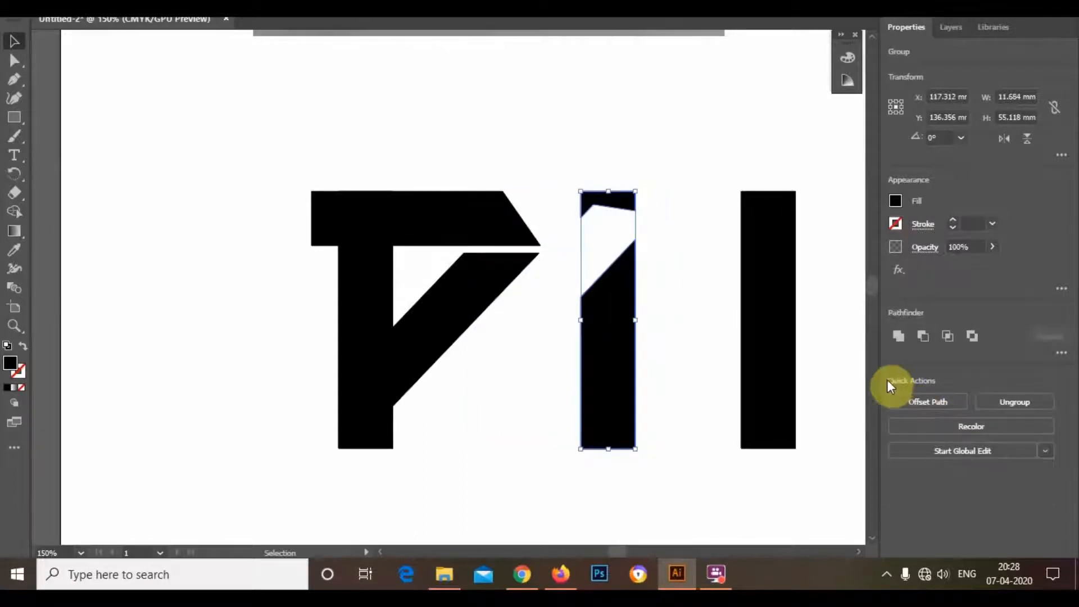
{"action": "key", "text": "ctrl+z"}
{"action": "left_click", "coordinate": [1061, 423]}
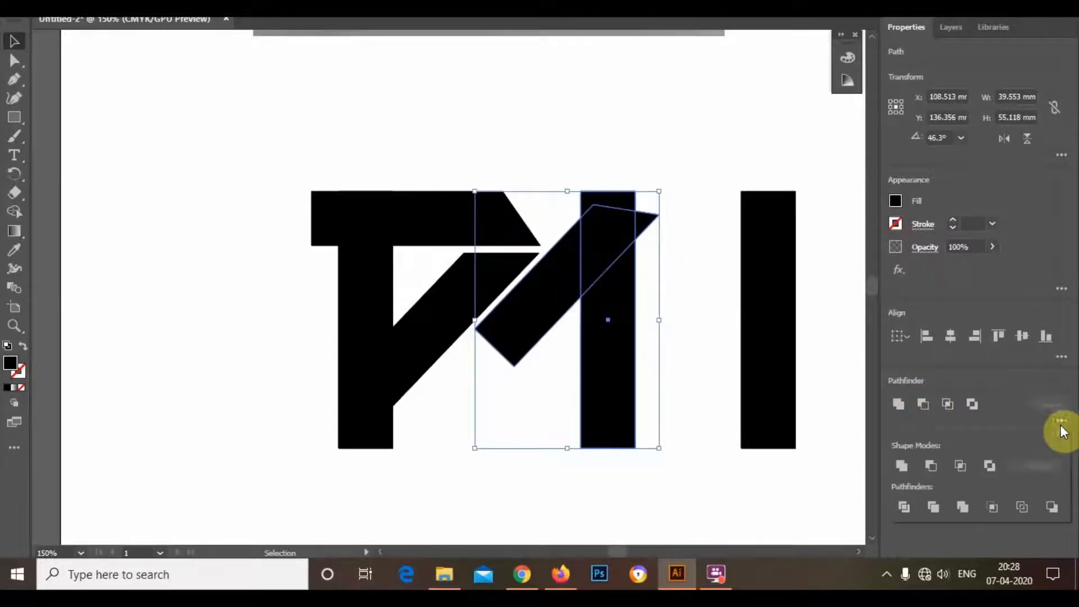
{"action": "left_click", "coordinate": [1046, 504]}
Ungroup the two pieces left of the M's trimmed diagonal bar
{"action": "left_click", "coordinate": [654, 176]}
{"action": "left_click", "coordinate": [571, 278]}
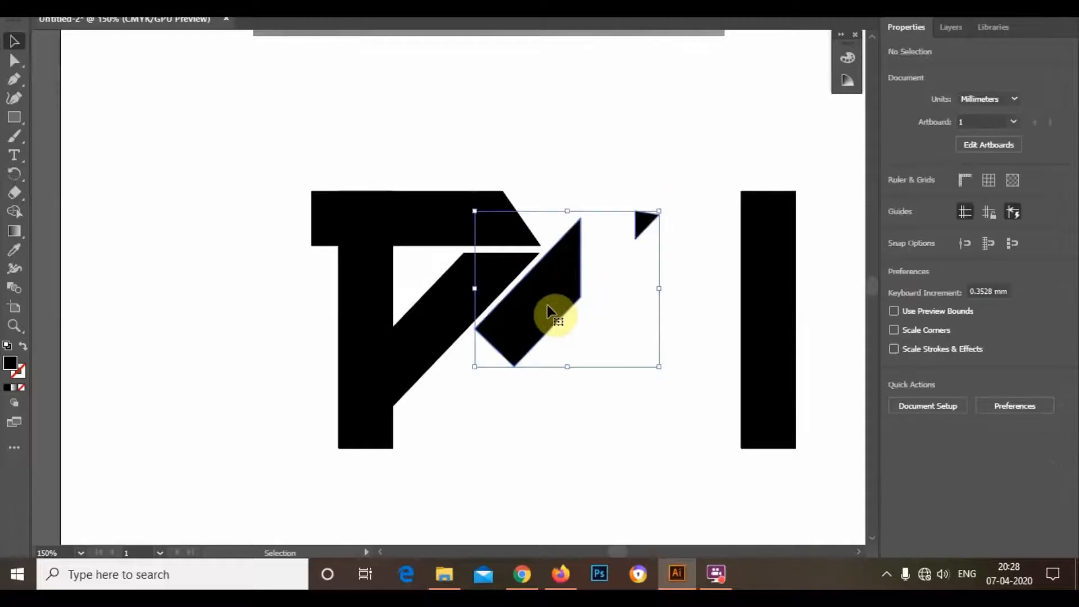
{"action": "left_click", "coordinate": [997, 403]}
{"action": "left_click", "coordinate": [643, 140]}
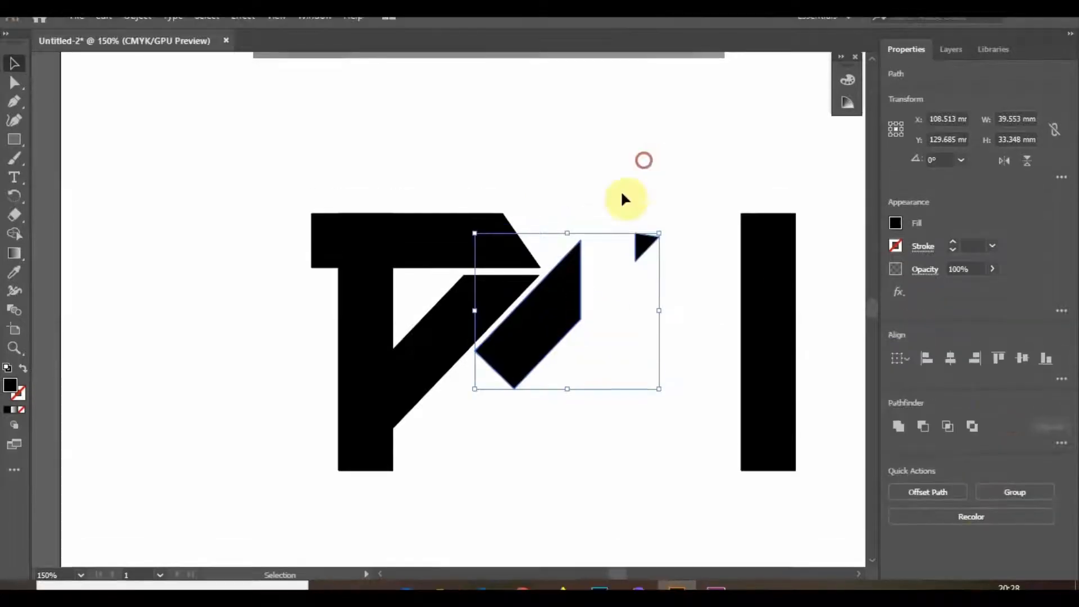
Move the larger piece of the trimmed diagonal bar to the empty area beyond the T's outer side
{"action": "left_click", "coordinate": [554, 299]}
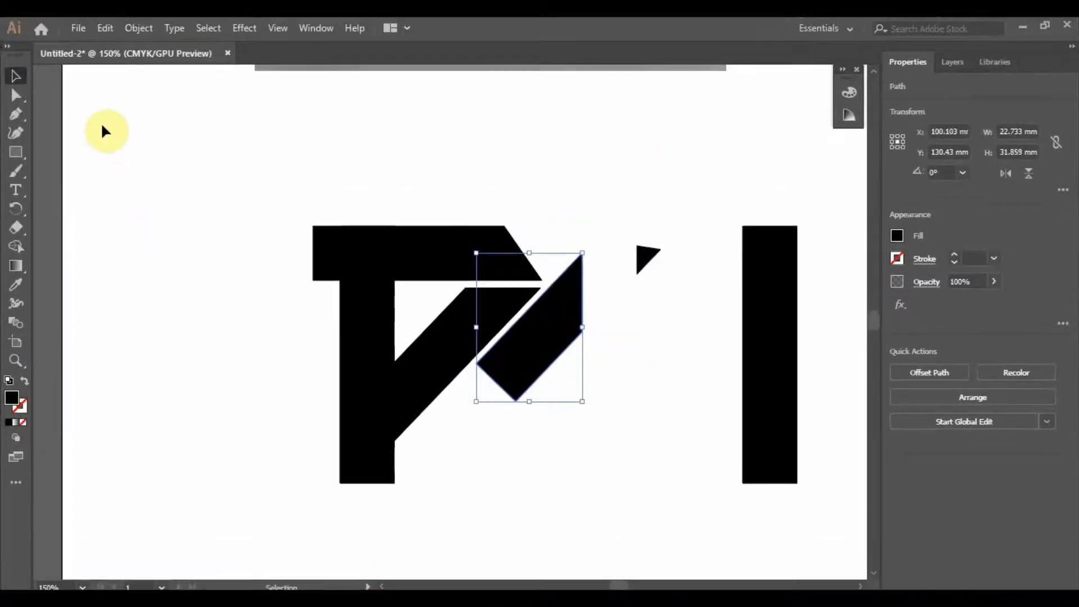
{"action": "left_click_drag", "start_coordinate": [541, 329], "coordinate": [206, 236]}
{"action": "left_click", "coordinate": [332, 167]}
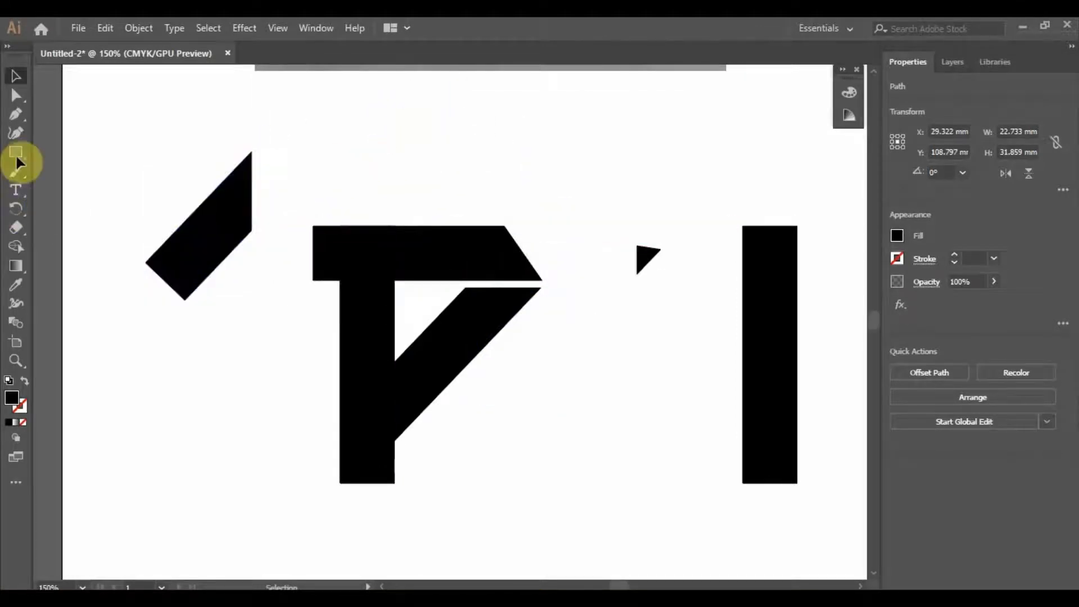
Draw a rectangle about 32 × 18 mm over the lower end of the detached diagonal piece and fill it pink at 47% opacity
{"action": "left_click", "coordinate": [16, 152]}
{"action": "left_click_drag", "start_coordinate": [118, 261], "coordinate": [267, 343]}
{"action": "left_click", "coordinate": [15, 76]}
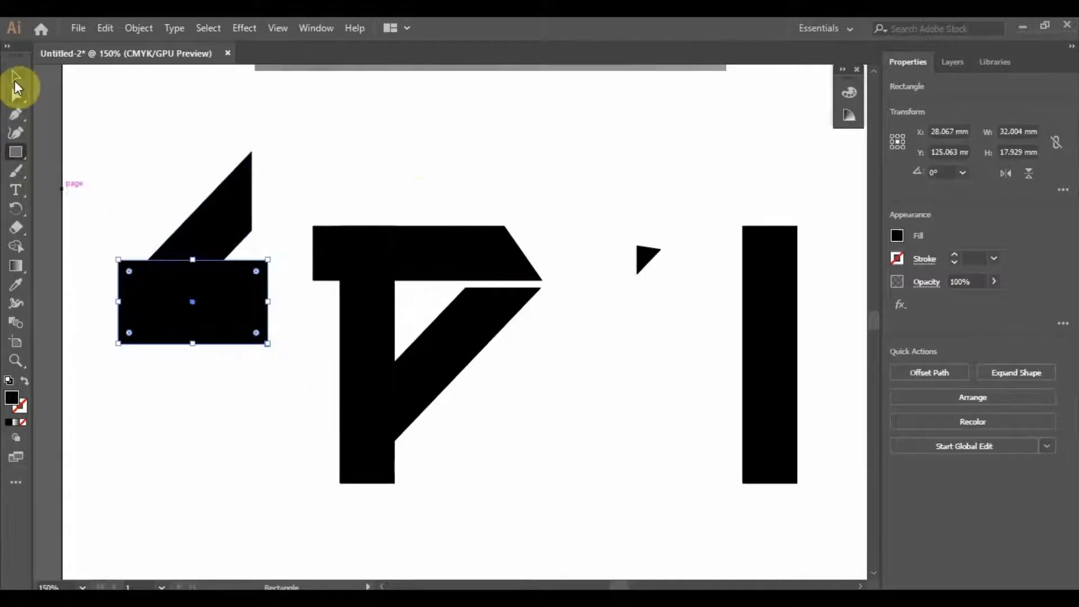
{"action": "left_click", "coordinate": [897, 235]}
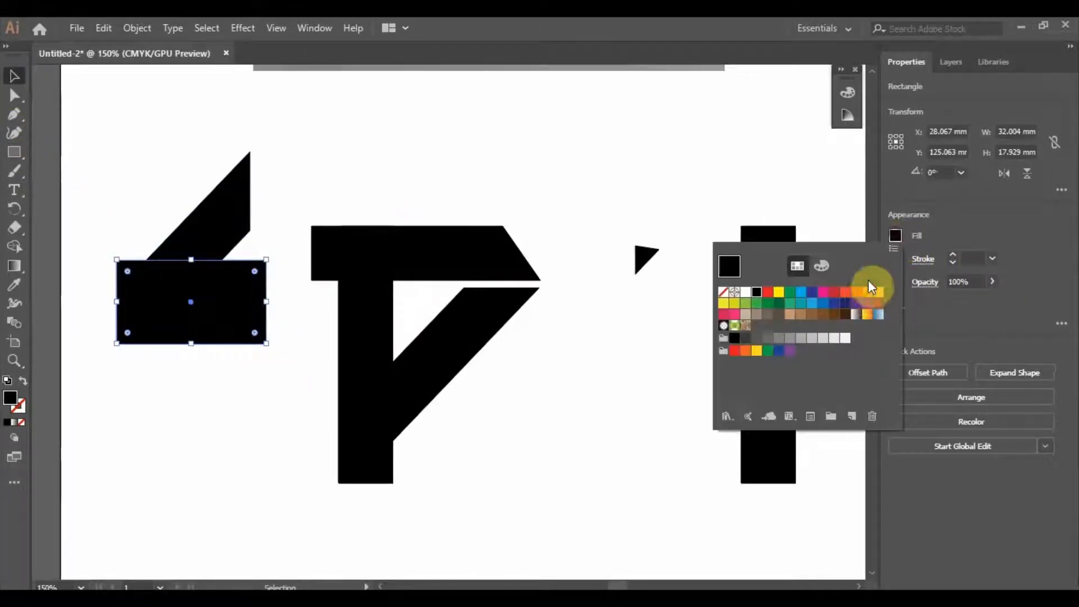
{"action": "left_click", "coordinate": [824, 291]}
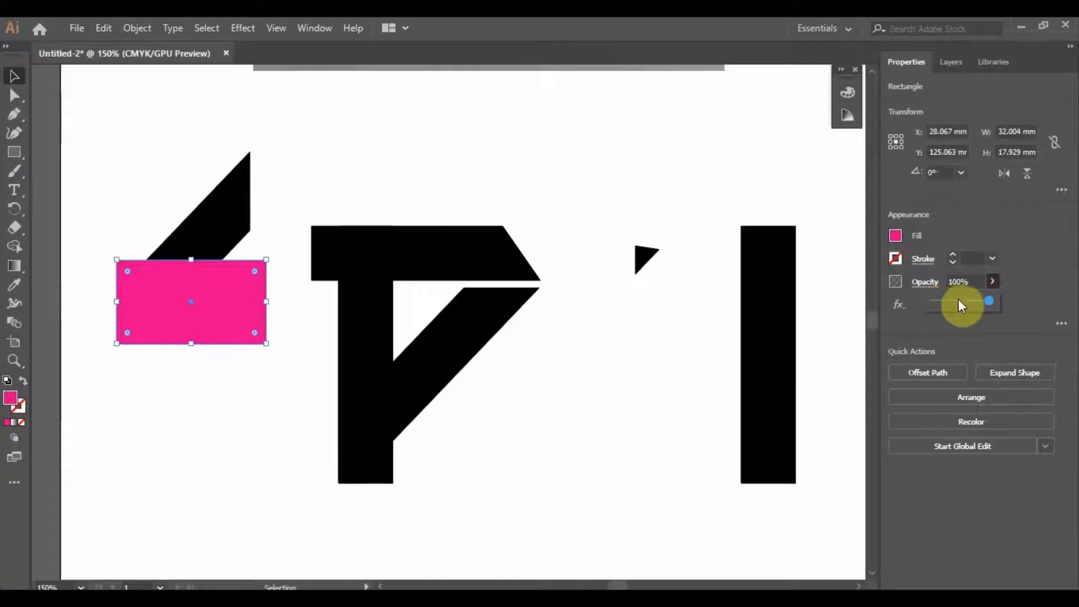
{"action": "left_click", "coordinate": [959, 301]}
Align the pink rectangle's upper edge with the diagonal piece's outer corner, and subtract it with Minus Front to flatten the piece's lower end
{"action": "scroll", "coordinate": [144, 272], "scroll_direction": "up", "scroll_amount": 4}
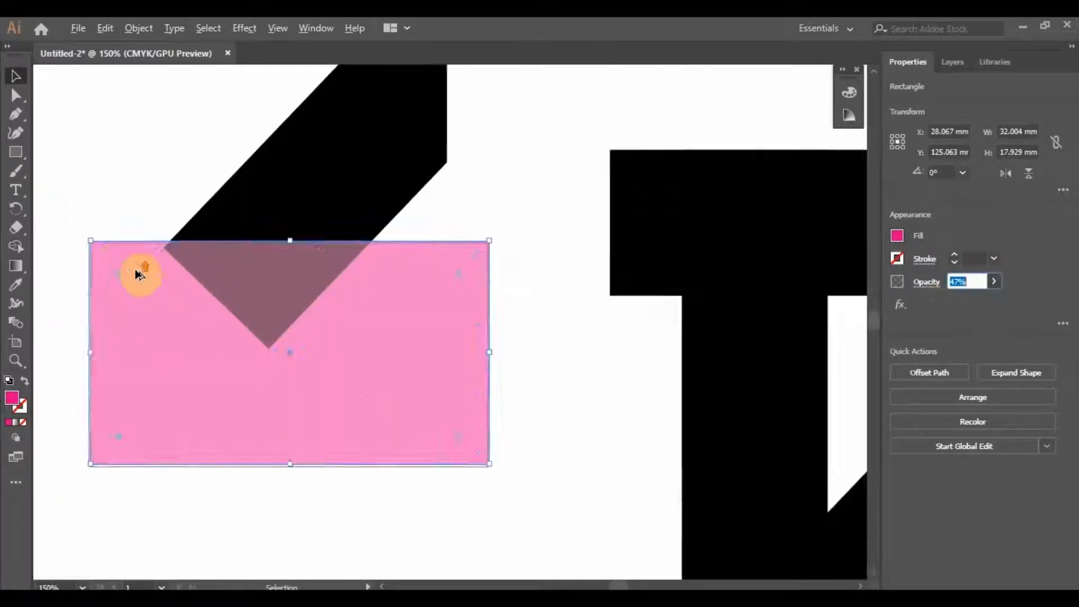
{"action": "mouse_move", "coordinate": [224, 274]}
{"action": "left_mouse_down"}
{"action": "mouse_move", "coordinate": [219, 285]}
{"action": "mouse_move", "coordinate": [217, 275]}
{"action": "left_mouse_up"}
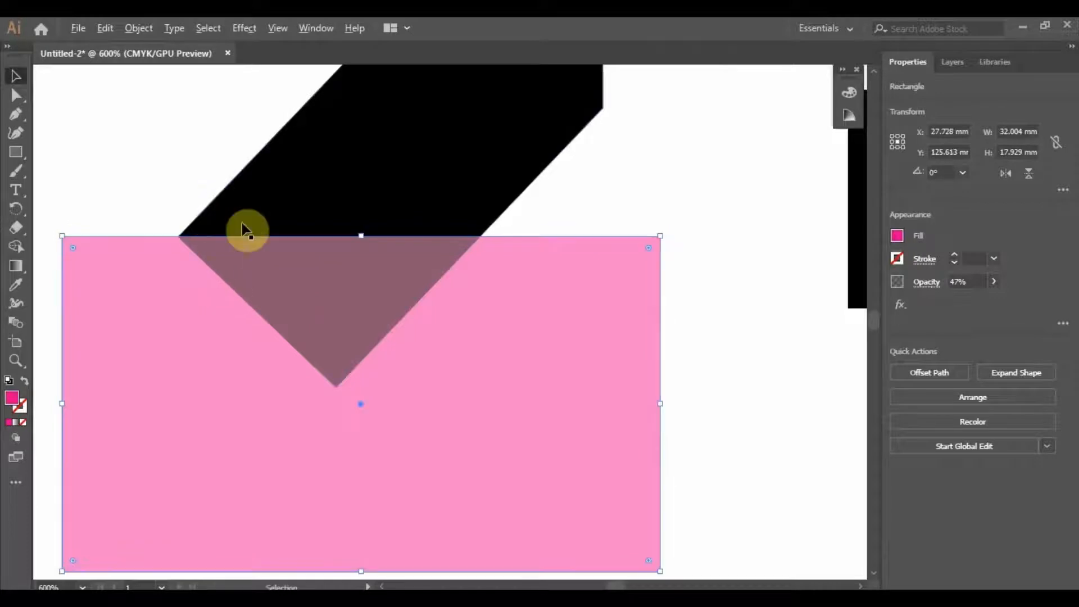
{"action": "scroll", "coordinate": [250, 231], "scroll_direction": "down", "scroll_amount": 3}
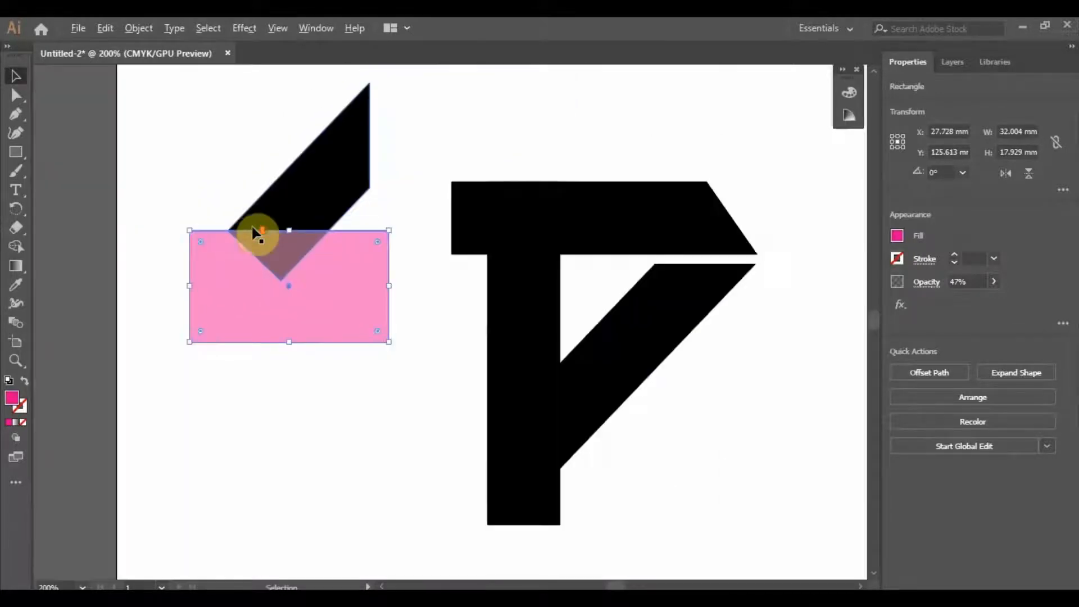
{"action": "left_click", "coordinate": [335, 161], "text": "shift"}
{"action": "left_click", "coordinate": [929, 430]}
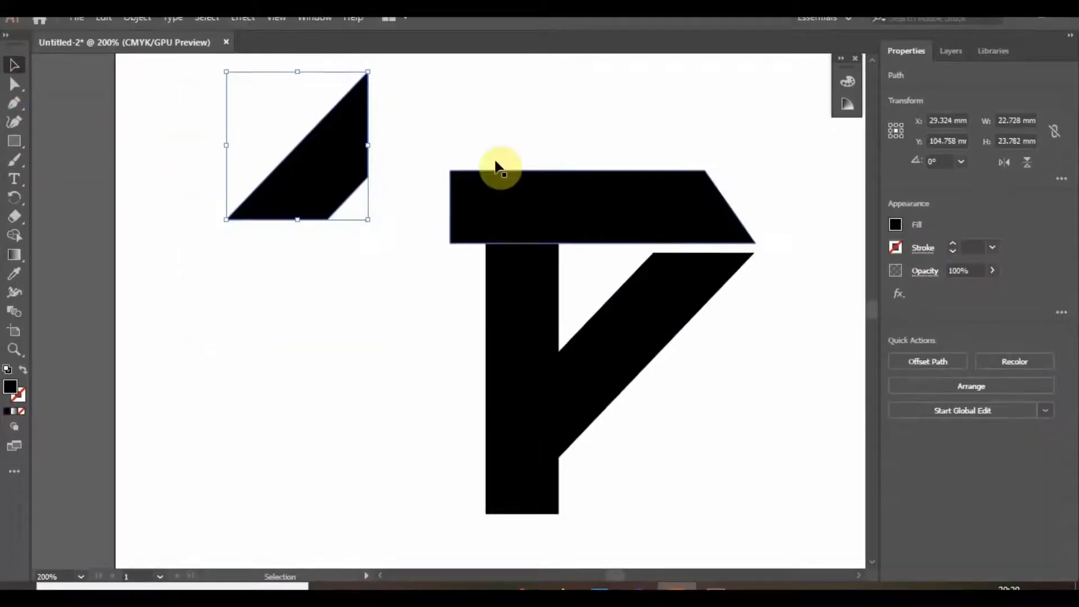
{"action": "left_click", "coordinate": [485, 117]}
Move the trimmed piece beside the diagonal attached to the T's stem, and bring the M's vertical bar in next to it, leaving narrow gaps
{"action": "scroll", "coordinate": [300, 141], "scroll_direction": "down", "scroll_amount": 2}
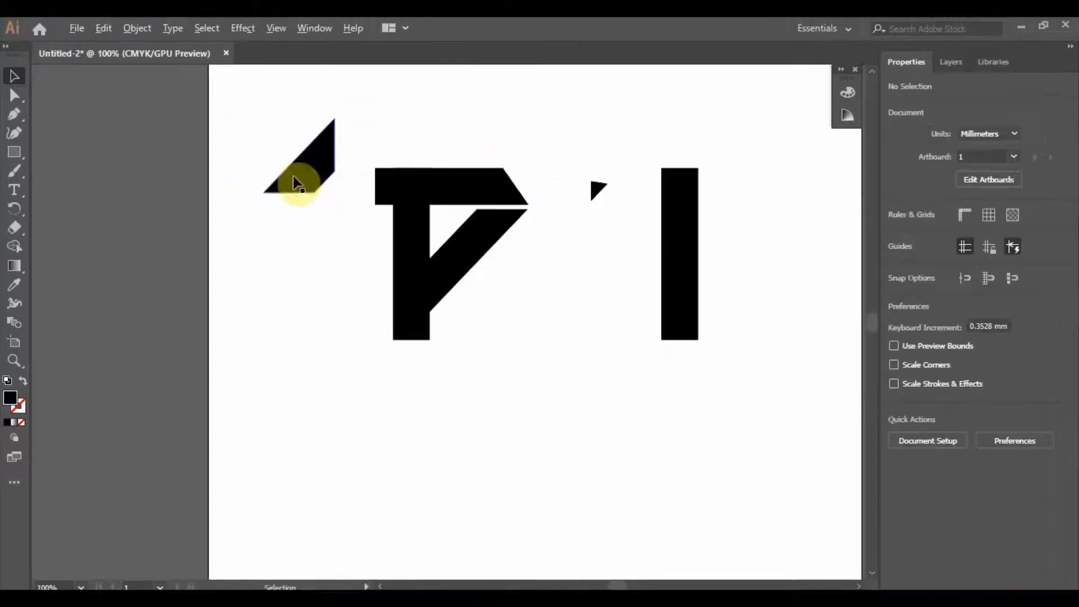
{"action": "left_click_drag", "start_coordinate": [294, 181], "coordinate": [504, 264]}
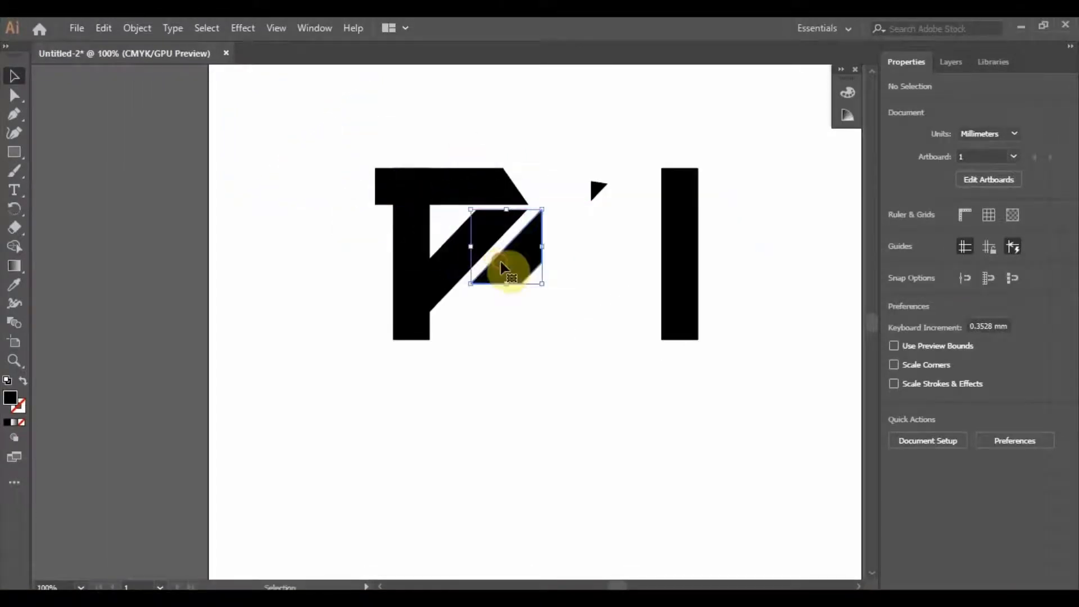
{"action": "left_click_drag", "start_coordinate": [685, 244], "coordinate": [576, 243]}
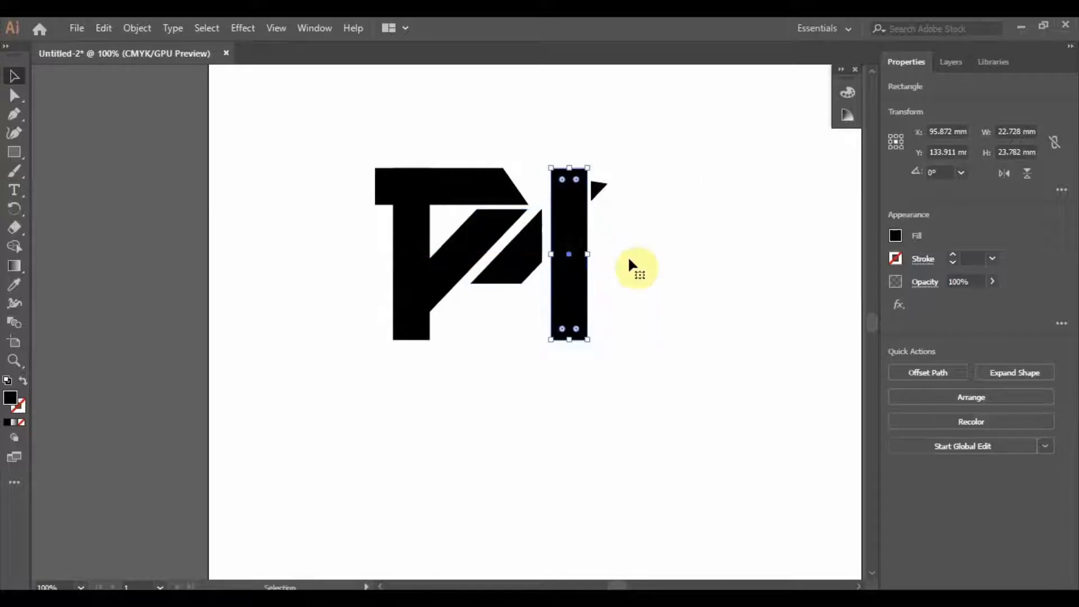
{"action": "left_click", "coordinate": [628, 257]}
Nudge the trimmed diagonal piece up and toward the M's vertical bar, to X 96.93 mm, Y 131.089 mm
{"action": "left_click", "coordinate": [538, 242]}
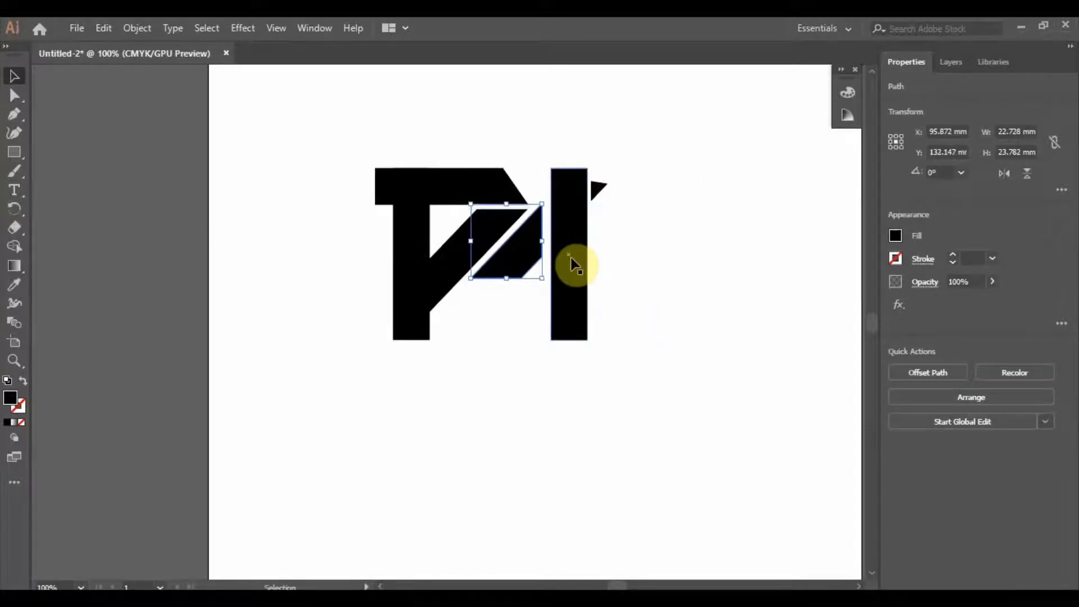
{"action": "left_click", "coordinate": [678, 279]}
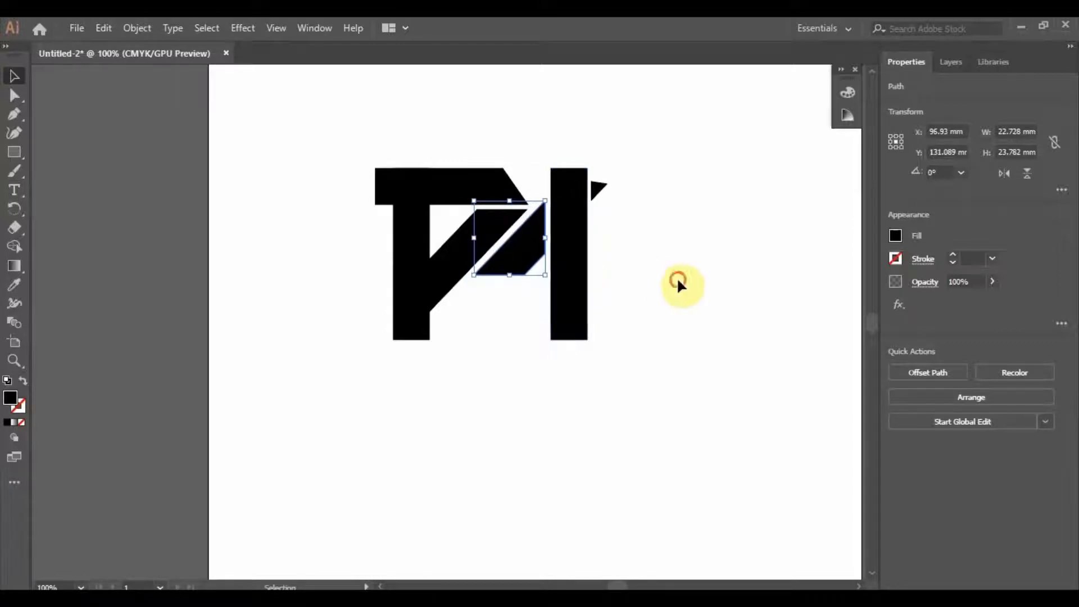
Lengthen the trimmed piece along its slope by moving its two bottom anchor points together about 5 mm left and 5.5 mm down
{"action": "left_click", "coordinate": [502, 273]}
{"action": "scroll", "coordinate": [510, 292], "scroll_direction": "up", "scroll_amount": 2}
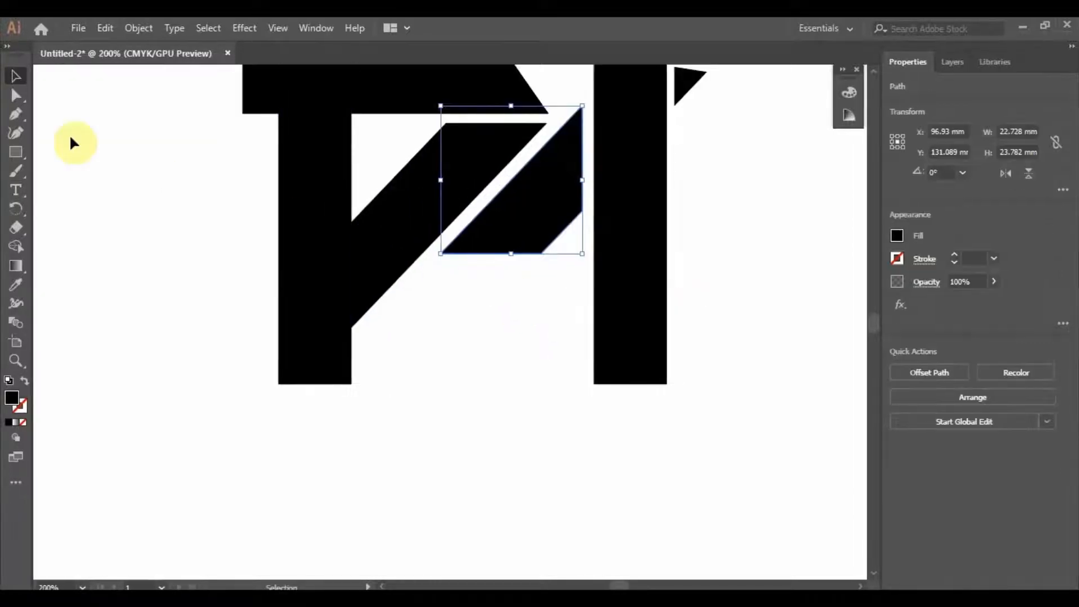
{"action": "left_click", "coordinate": [12, 96]}
{"action": "left_click", "coordinate": [540, 253]}
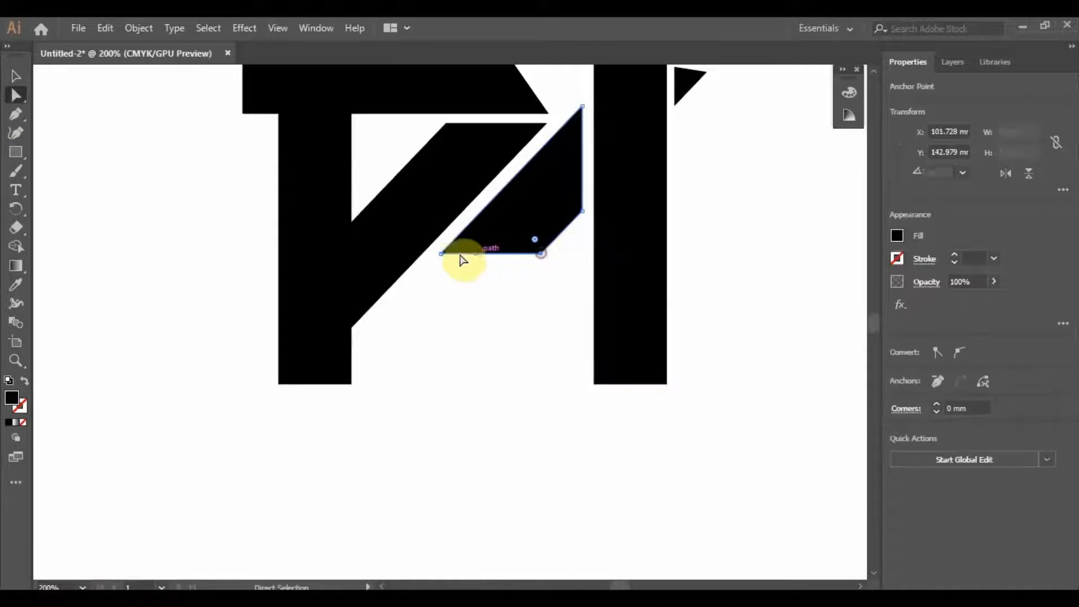
{"action": "left_click", "coordinate": [441, 255], "text": "shift"}
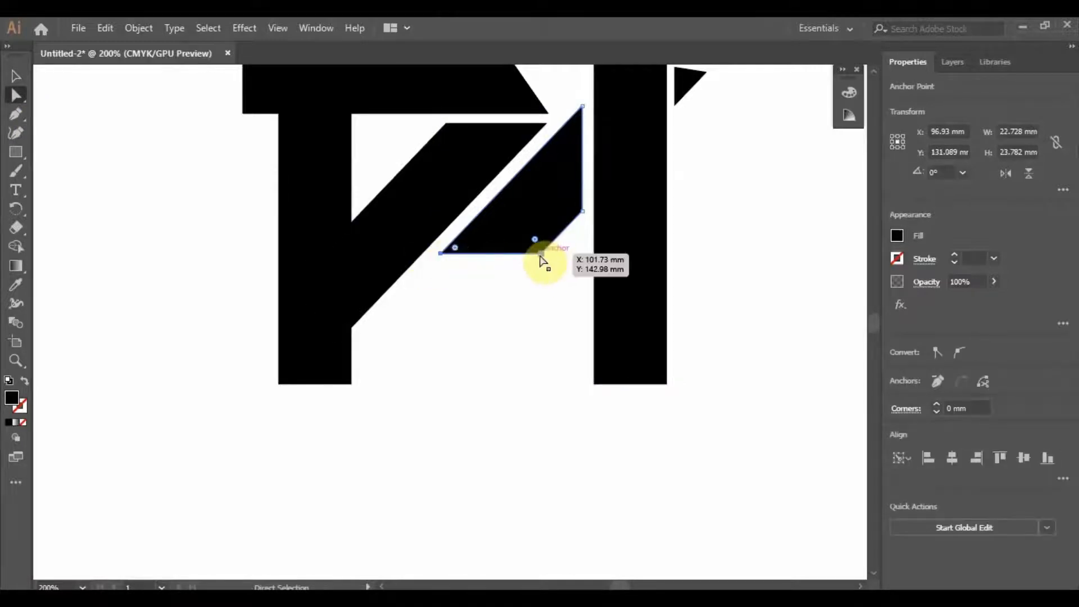
{"action": "left_click_drag", "start_coordinate": [541, 253], "coordinate": [508, 287]}
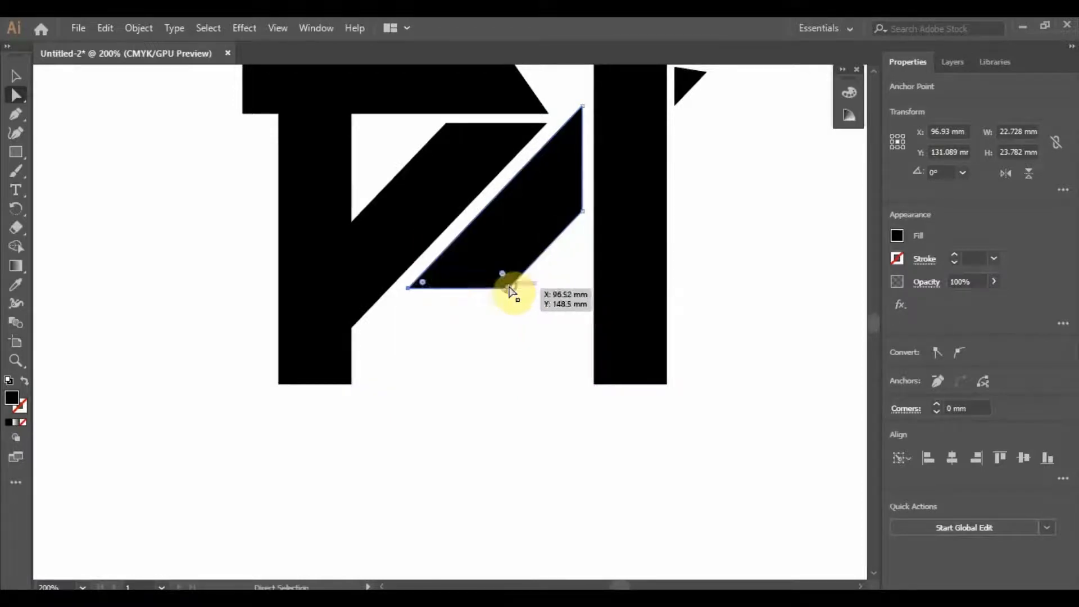
{"action": "left_click", "coordinate": [512, 334]}
{"action": "scroll", "coordinate": [535, 312], "scroll_direction": "down", "scroll_amount": 3}
{"action": "scroll", "coordinate": [597, 261], "scroll_direction": "up", "scroll_amount": 2}
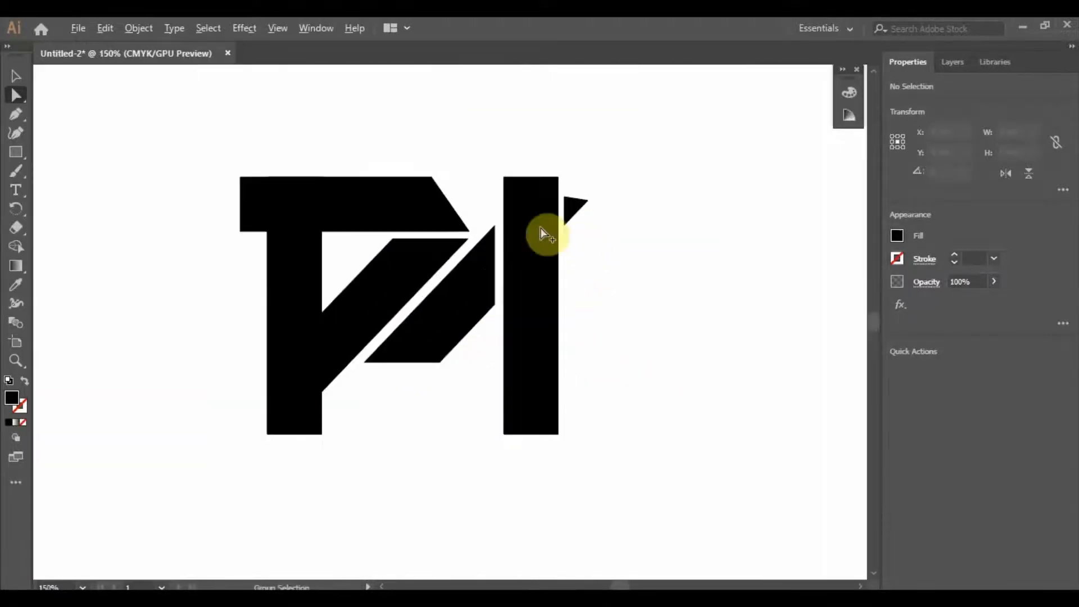
{"action": "scroll", "coordinate": [543, 231], "scroll_direction": "down", "scroll_amount": 4}
{"action": "scroll", "coordinate": [575, 254], "scroll_direction": "up", "scroll_amount": 2}
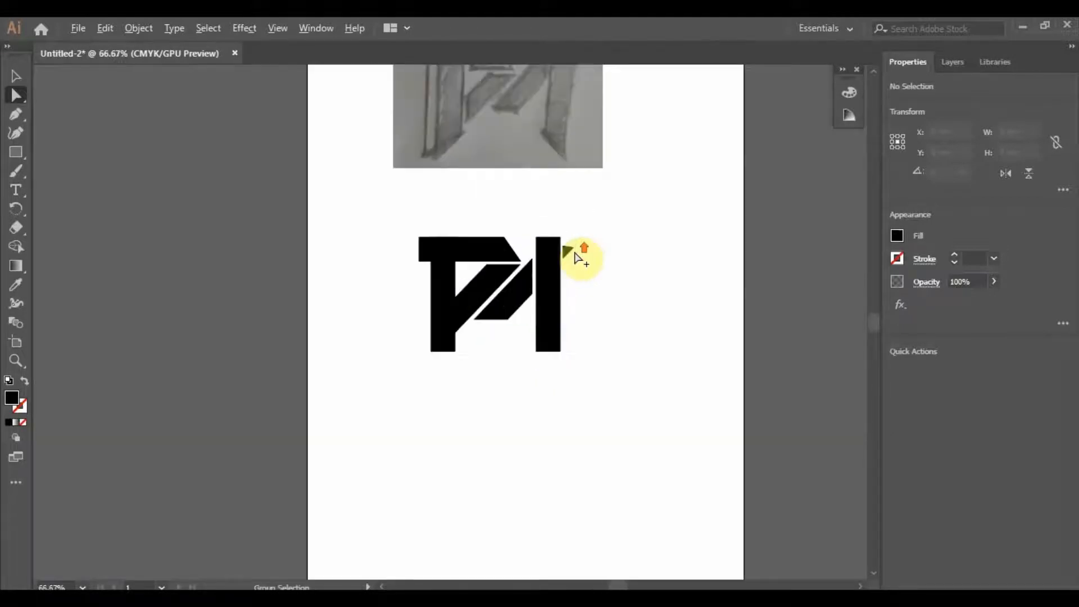
{"action": "scroll", "coordinate": [577, 258], "scroll_direction": "up", "scroll_amount": 2}
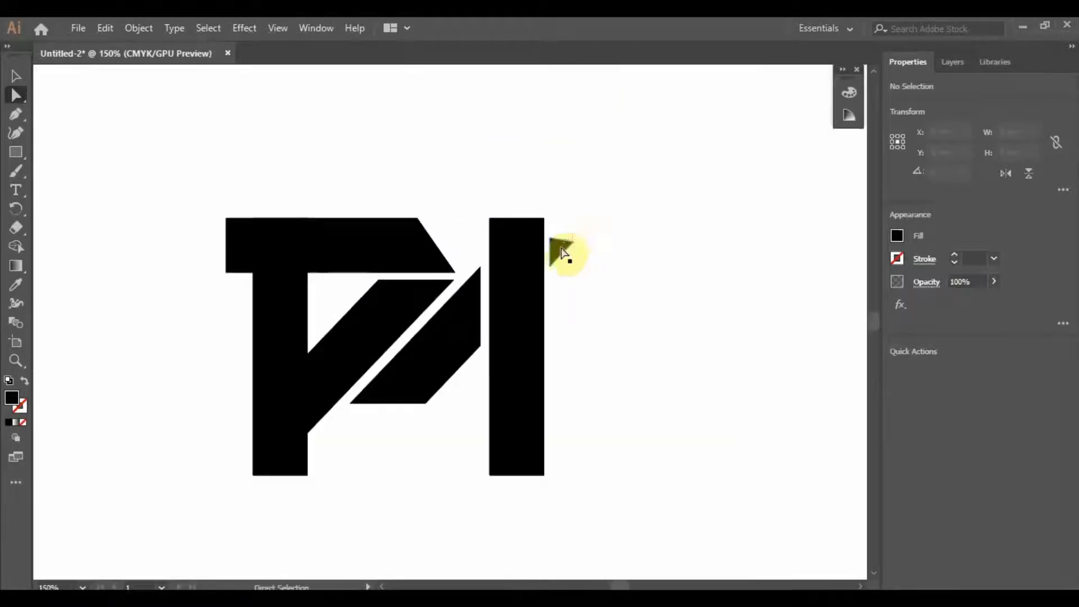
Duplicate the T's vertical stem, placing the copy about 28 mm left of the original, clear of the monogram
{"action": "left_click", "coordinate": [516, 281]}
{"action": "left_click", "coordinate": [295, 307]}
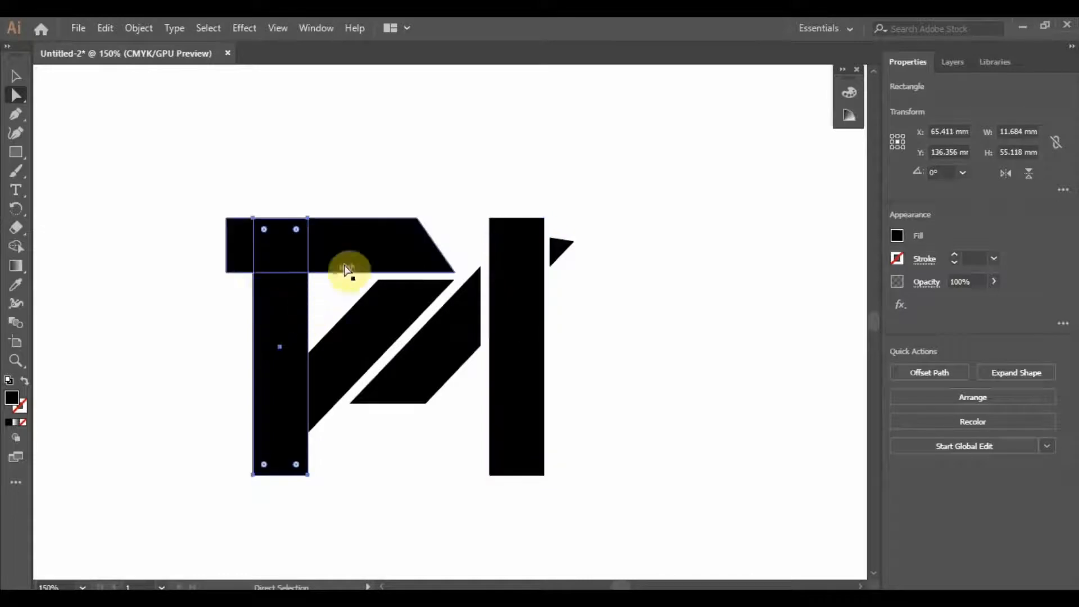
{"action": "left_click_drag", "start_coordinate": [272, 303], "coordinate": [139, 284]}
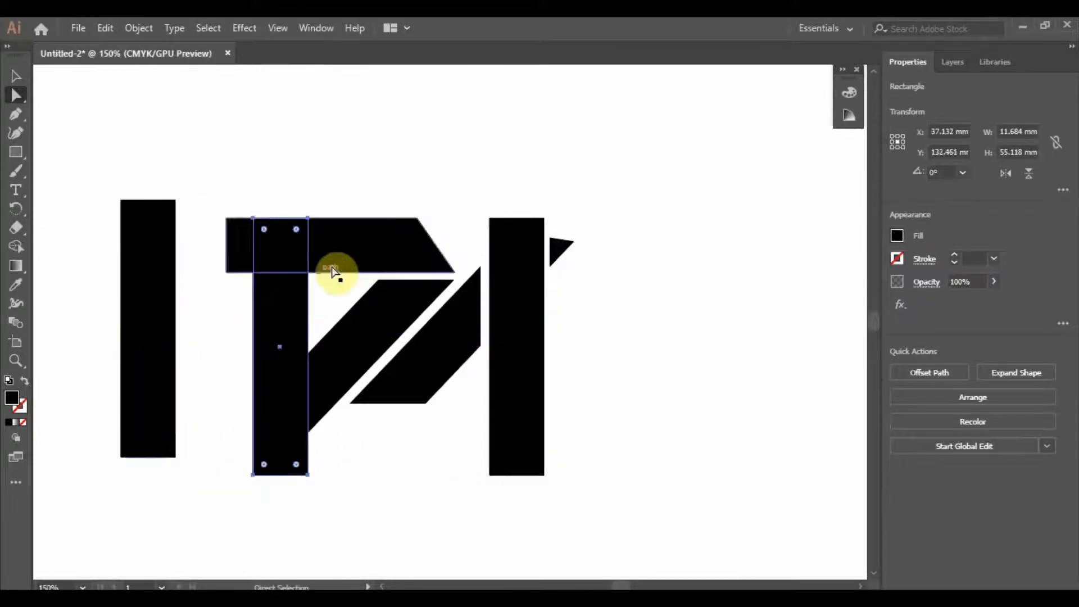
Fill the T's horizontal crossbar with red
{"action": "left_click", "coordinate": [357, 249]}
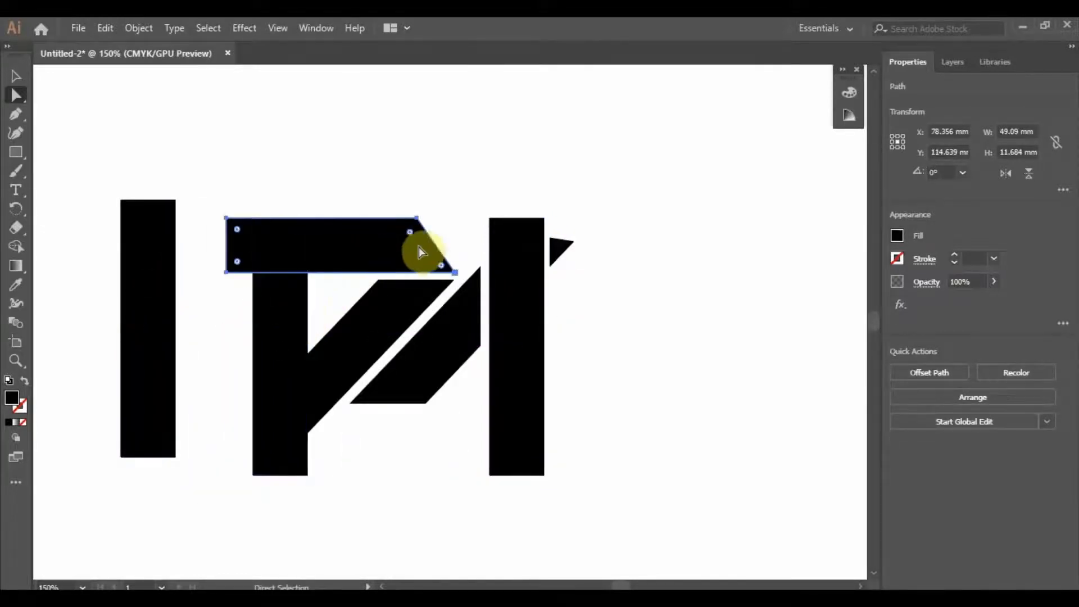
{"action": "left_click", "coordinate": [675, 178]}
{"action": "left_click", "coordinate": [401, 240]}
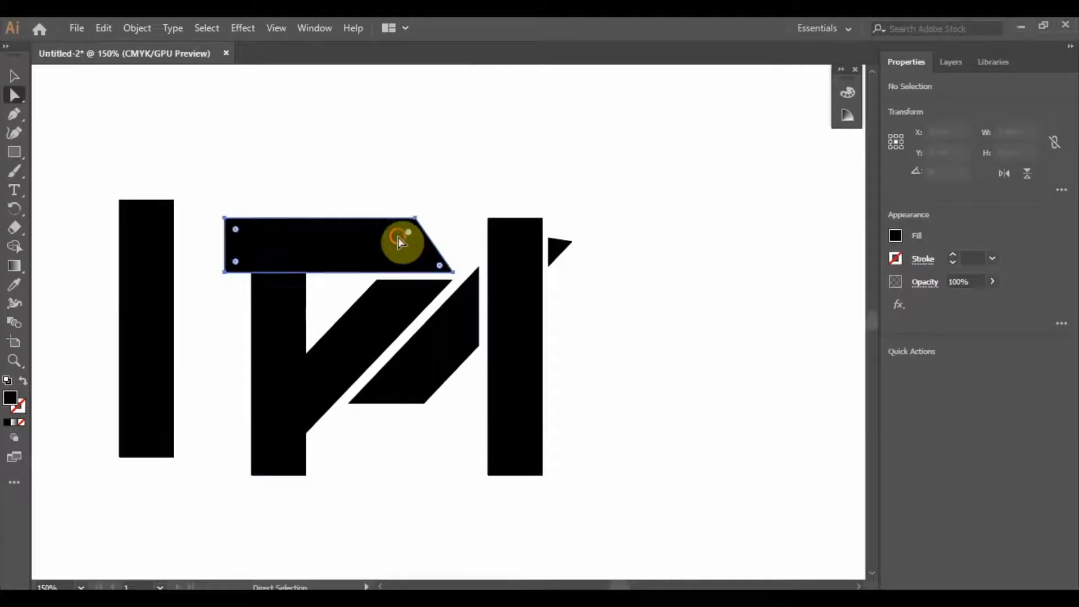
{"action": "left_click", "coordinate": [896, 235]}
{"action": "left_click", "coordinate": [840, 289]}
{"action": "left_click", "coordinate": [354, 156]}
Cut the T's original vertical stem out of the red crossbar with the Minus Back pathfinder
{"action": "left_click", "coordinate": [287, 326]}
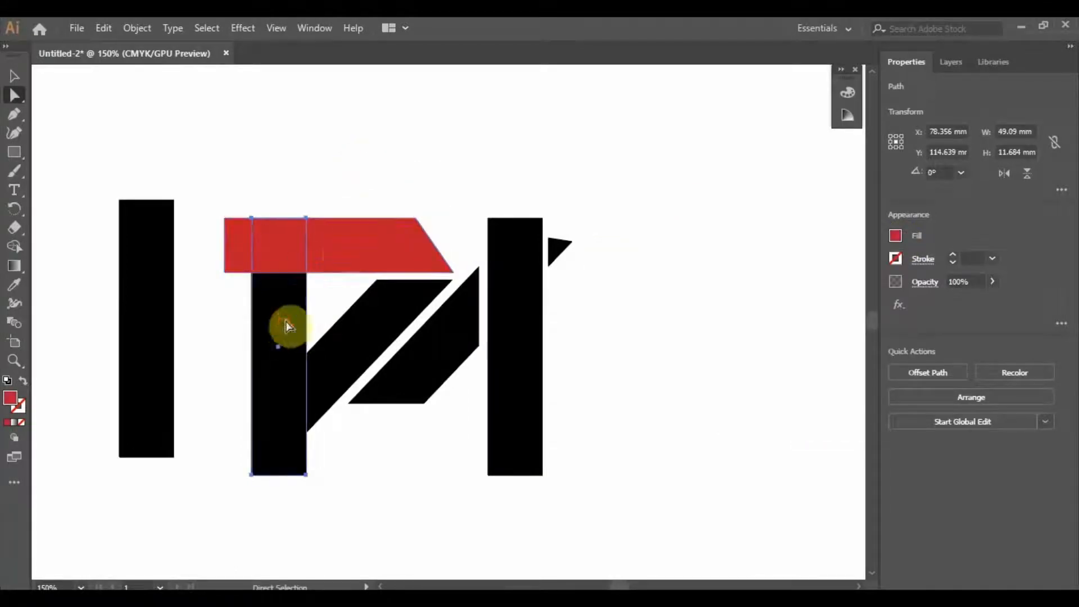
{"action": "left_click", "coordinate": [344, 253], "text": "shift"}
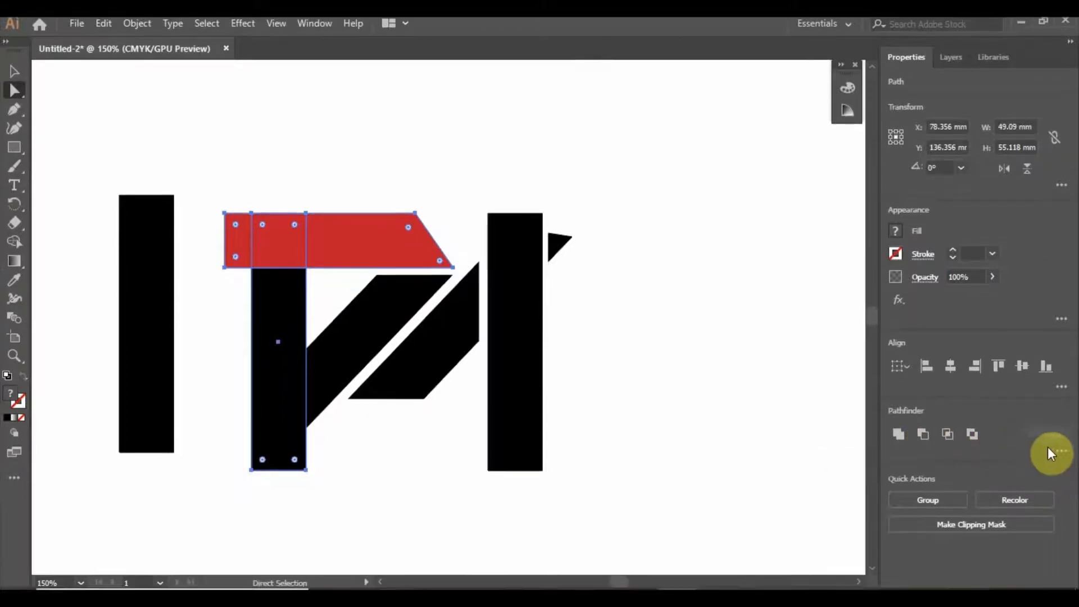
{"action": "left_click", "coordinate": [1056, 448]}
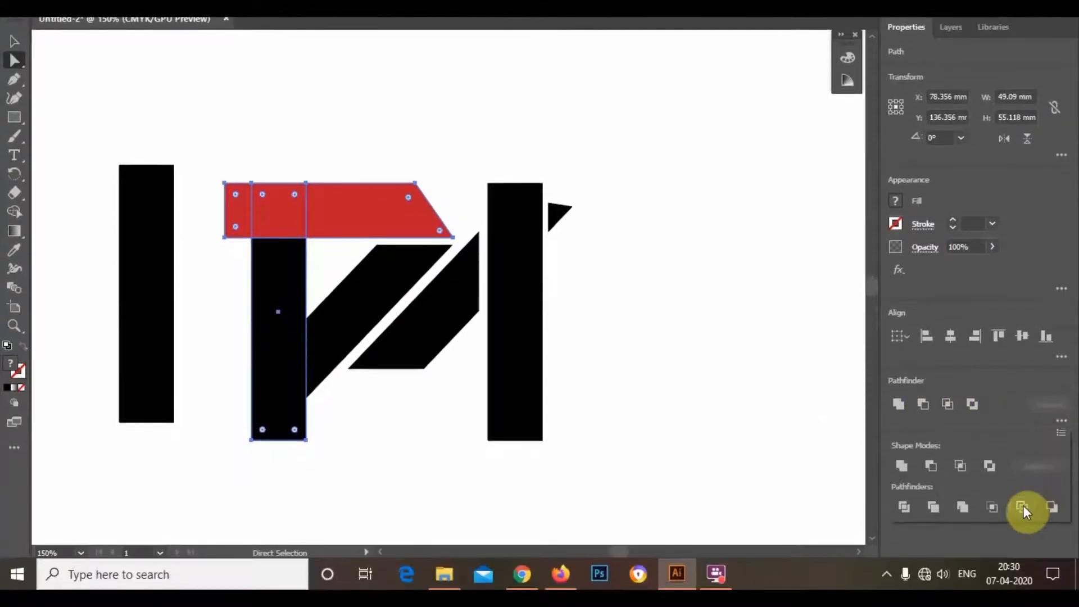
{"action": "left_click", "coordinate": [1060, 507]}
{"action": "left_click", "coordinate": [713, 284]}
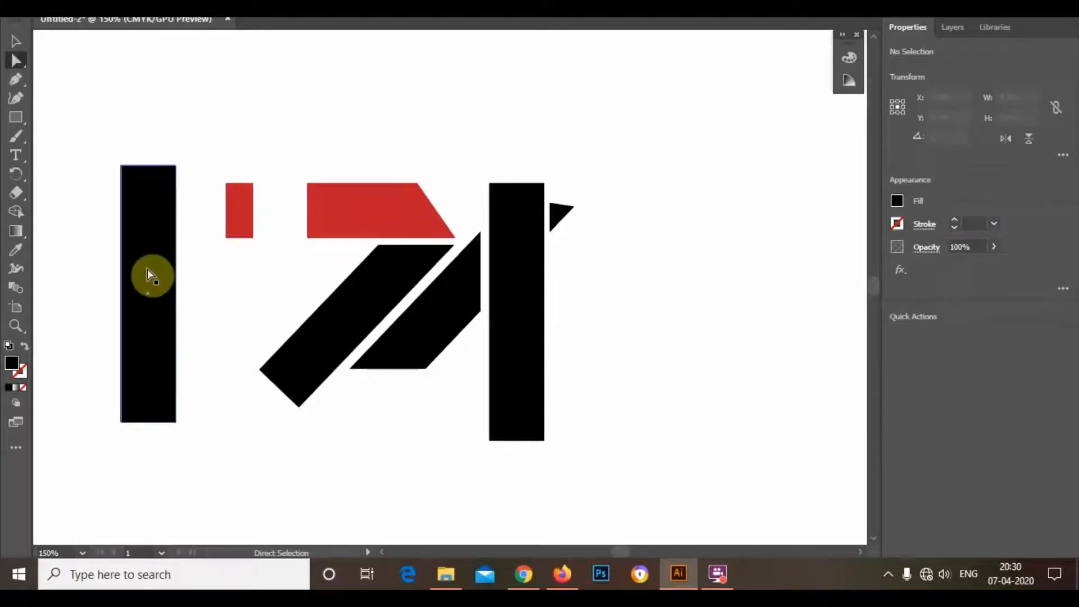
Move the stem copy into the gap cut in the red crossbar, at X 65.411 mm, Y 136.356 mm
{"action": "left_click_drag", "start_coordinate": [149, 262], "coordinate": [272, 270]}
{"action": "left_click", "coordinate": [313, 131]}
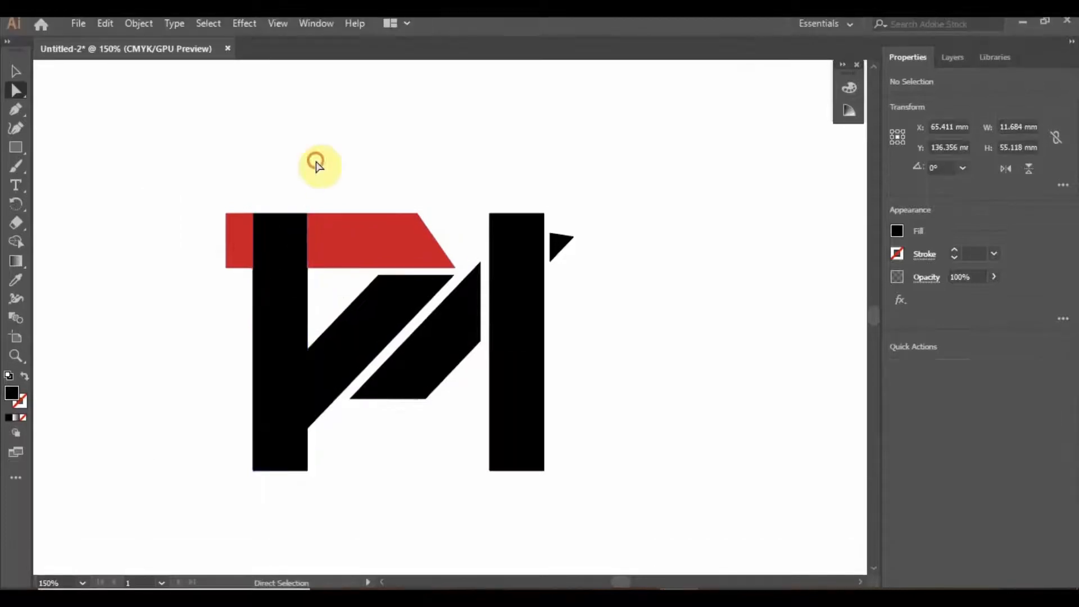
{"action": "scroll", "coordinate": [288, 263], "scroll_direction": "up", "scroll_amount": 4}
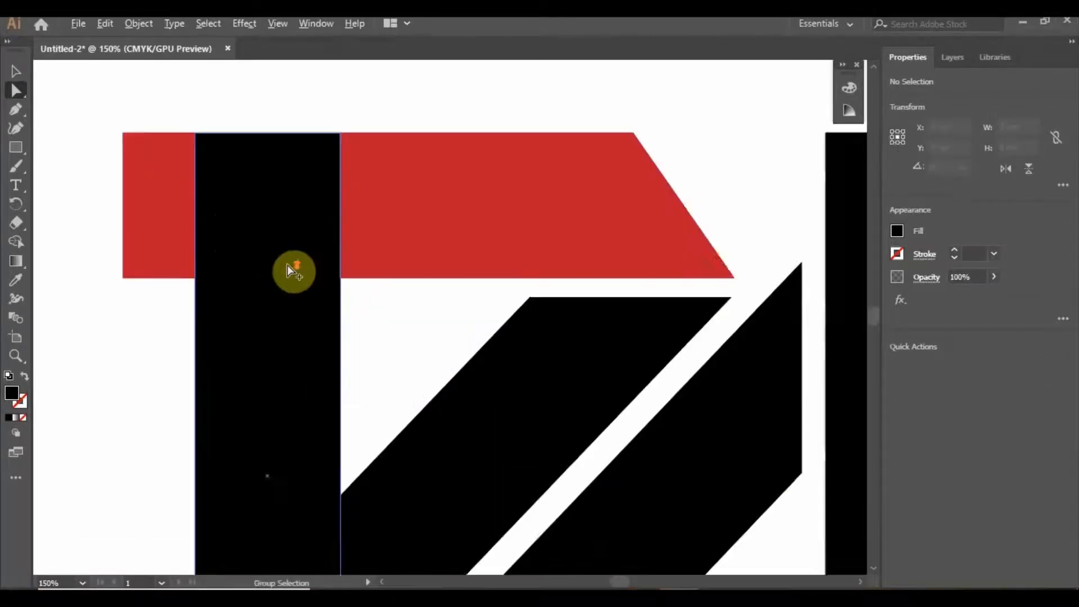
{"action": "left_click", "coordinate": [287, 250]}
{"action": "left_click", "coordinate": [390, 313]}
{"action": "scroll", "coordinate": [306, 311], "scroll_direction": "down", "scroll_amount": 3}
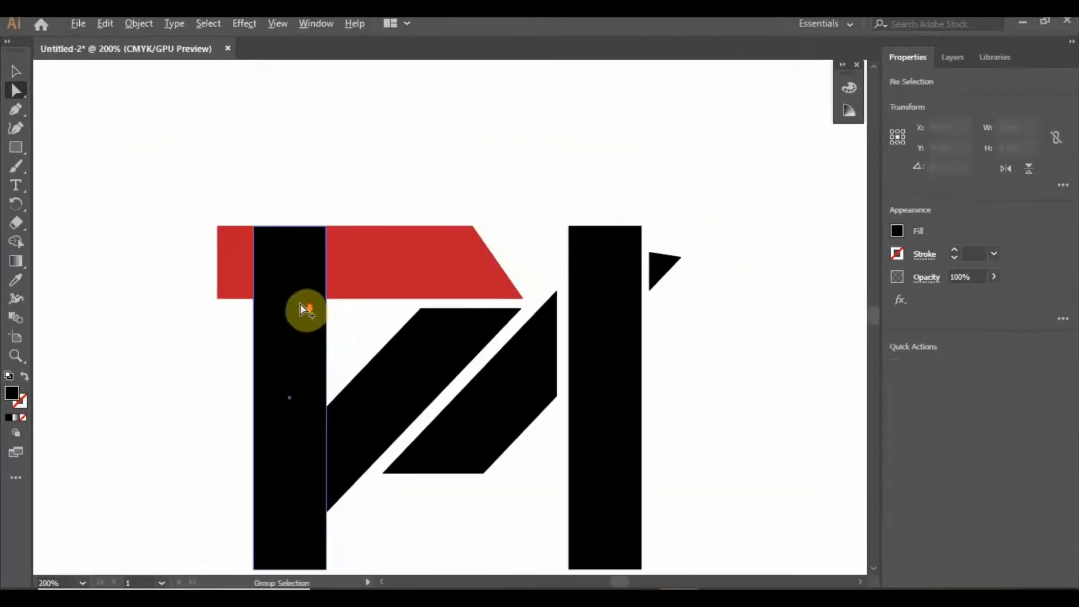
{"action": "scroll", "coordinate": [332, 258], "scroll_direction": "down", "scroll_amount": 2}
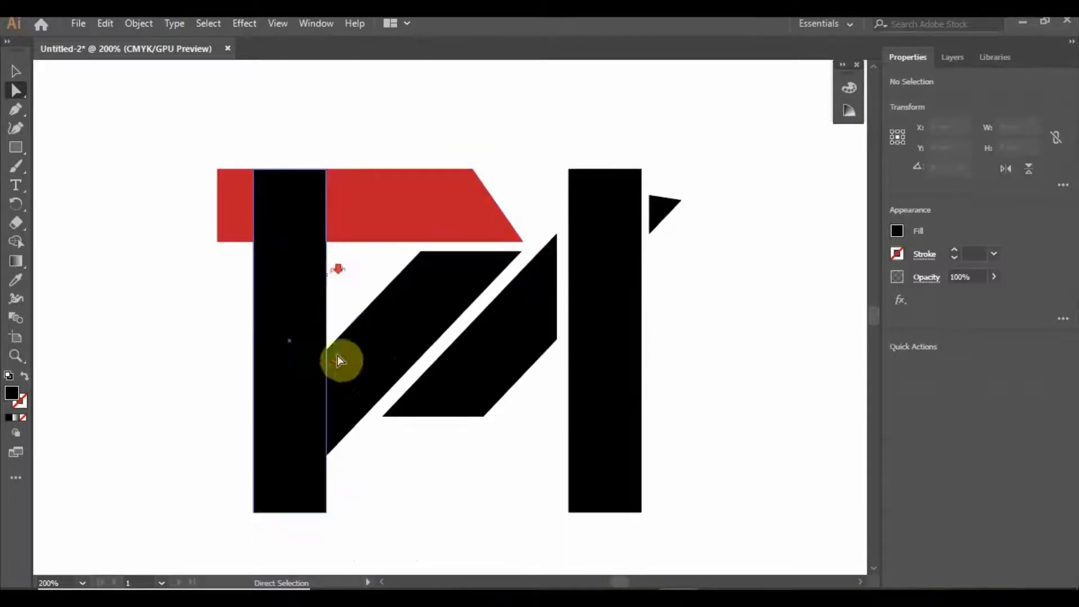
{"action": "left_click", "coordinate": [345, 375]}
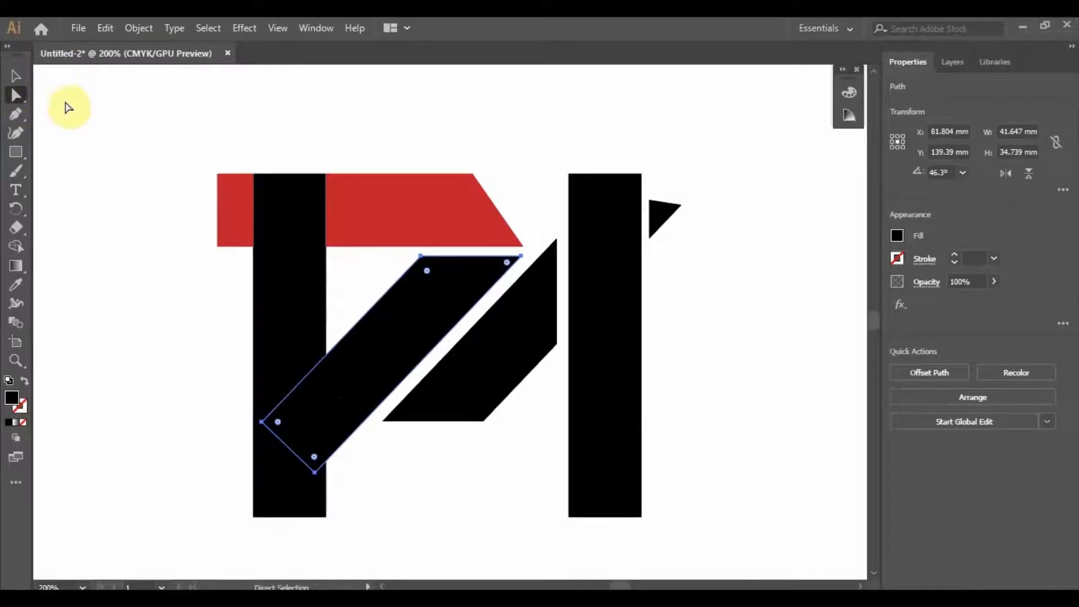
{"action": "left_click", "coordinate": [68, 107]}
Draw a thin rectangle about 17 by 1.5 mm filling the gap between the red crossbar and the left diagonal
{"action": "left_click", "coordinate": [15, 152]}
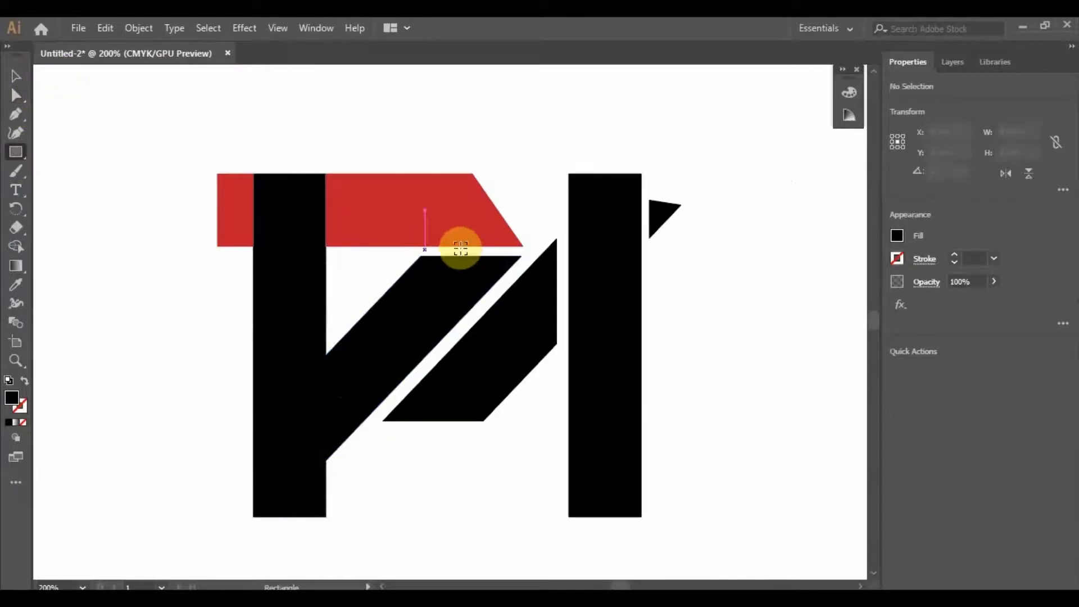
{"action": "scroll", "coordinate": [461, 247], "scroll_direction": "up", "scroll_amount": 3}
{"action": "left_click_drag", "start_coordinate": [340, 239], "coordinate": [658, 266]}
{"action": "scroll", "coordinate": [639, 246], "scroll_direction": "down", "scroll_amount": 3}
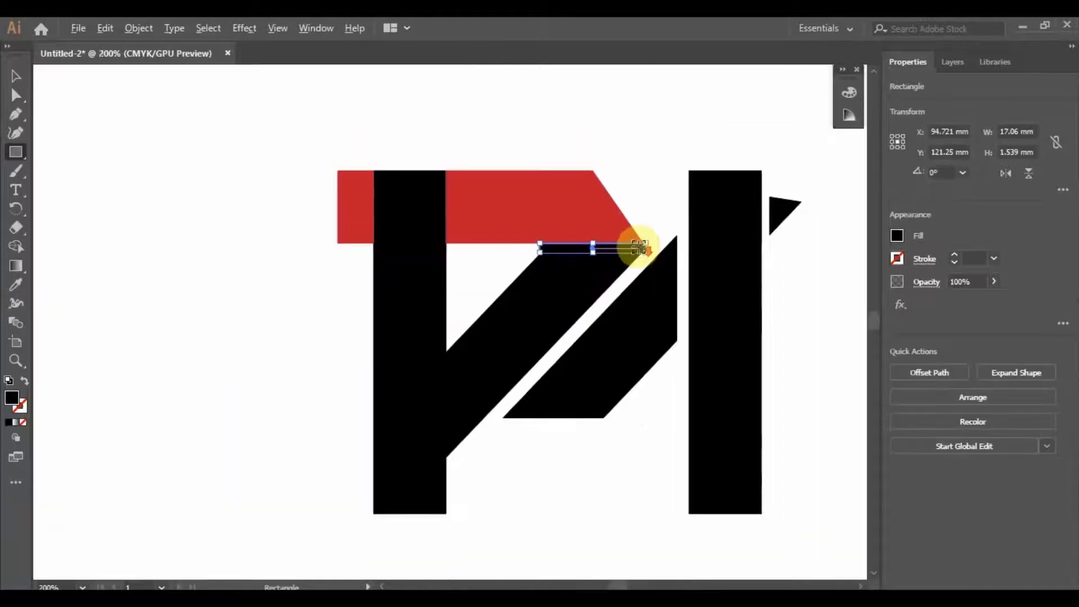
Fill the thin gap rectangle with dark blue
{"action": "left_click", "coordinate": [897, 235]}
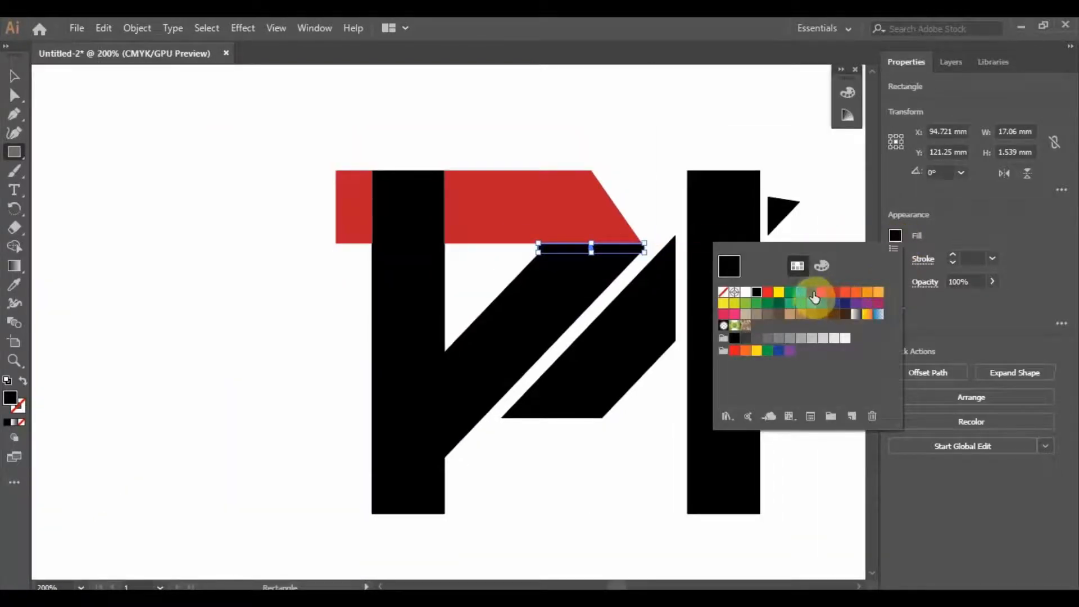
{"action": "left_click", "coordinate": [812, 292]}
{"action": "left_click", "coordinate": [20, 77]}
{"action": "left_click", "coordinate": [193, 98]}
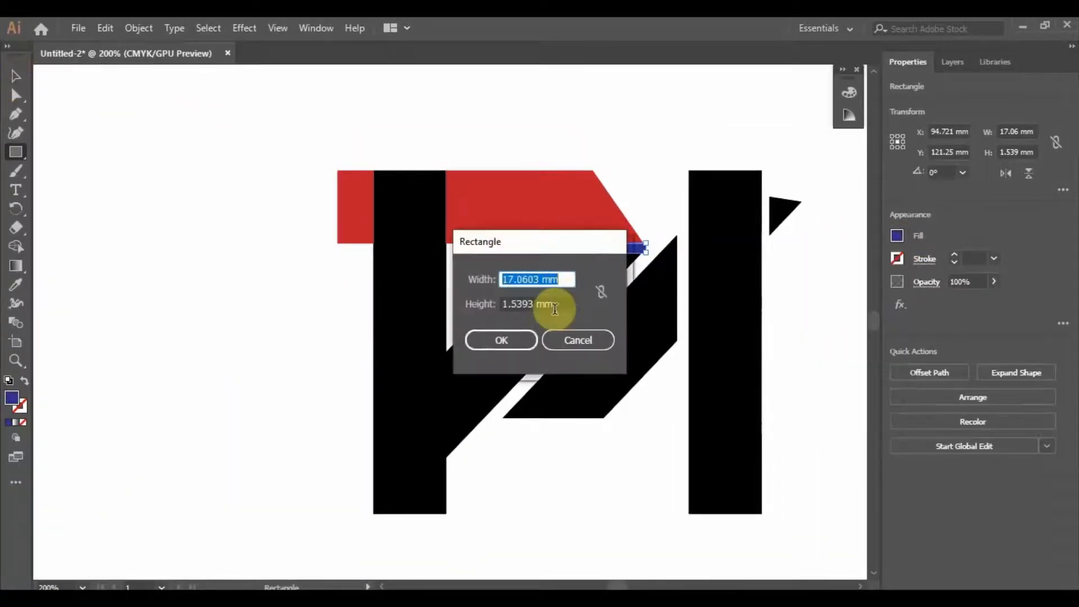
{"action": "left_click", "coordinate": [577, 339]}
Move the blue strip above the monogram, clear of the crossbar, and rotate it 90°
{"action": "left_click", "coordinate": [16, 76]}
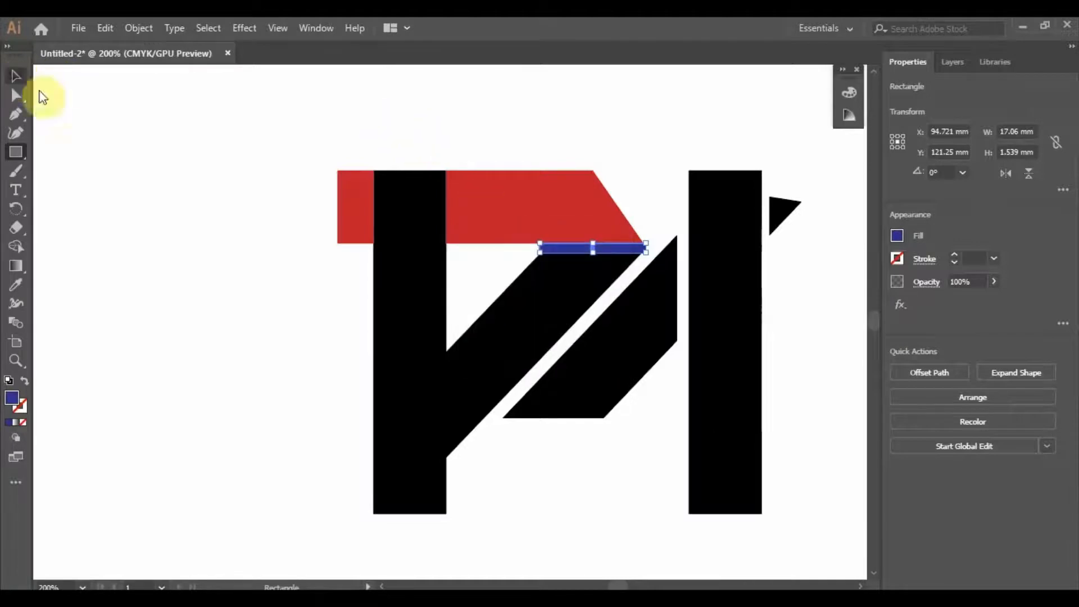
{"action": "left_click_drag", "start_coordinate": [602, 250], "coordinate": [310, 118]}
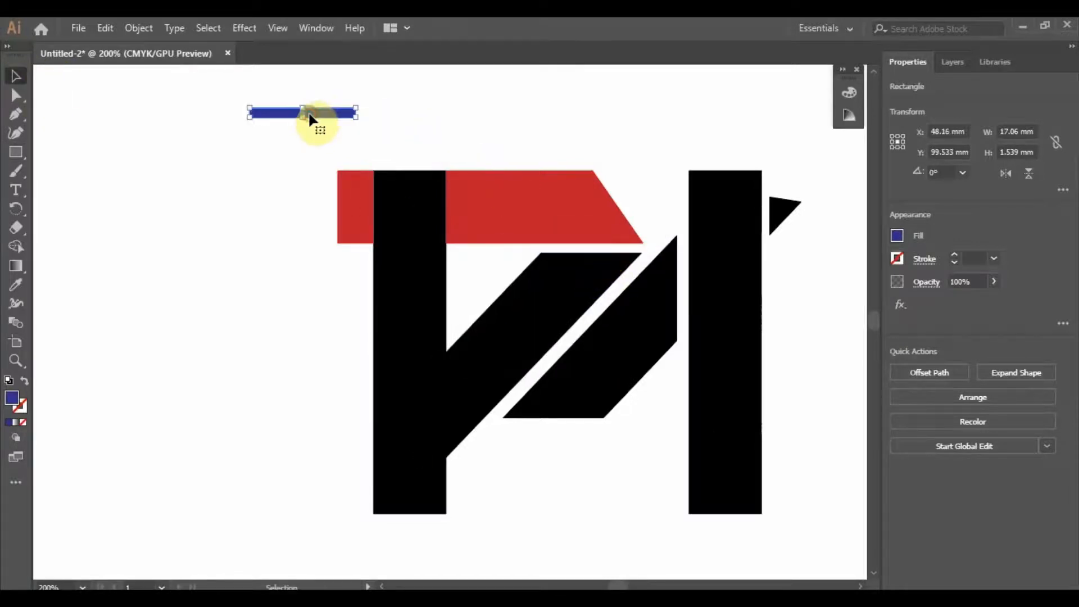
{"action": "right_click", "coordinate": [315, 118]}
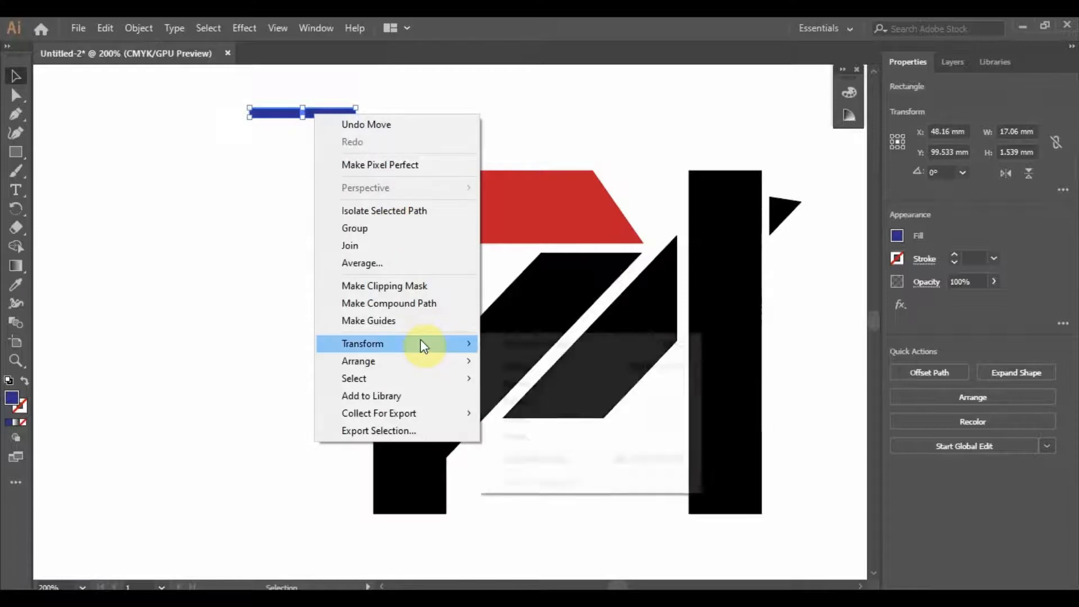
{"action": "mouse_move", "coordinate": [420, 339]}
{"action": "left_click", "coordinate": [538, 387]}
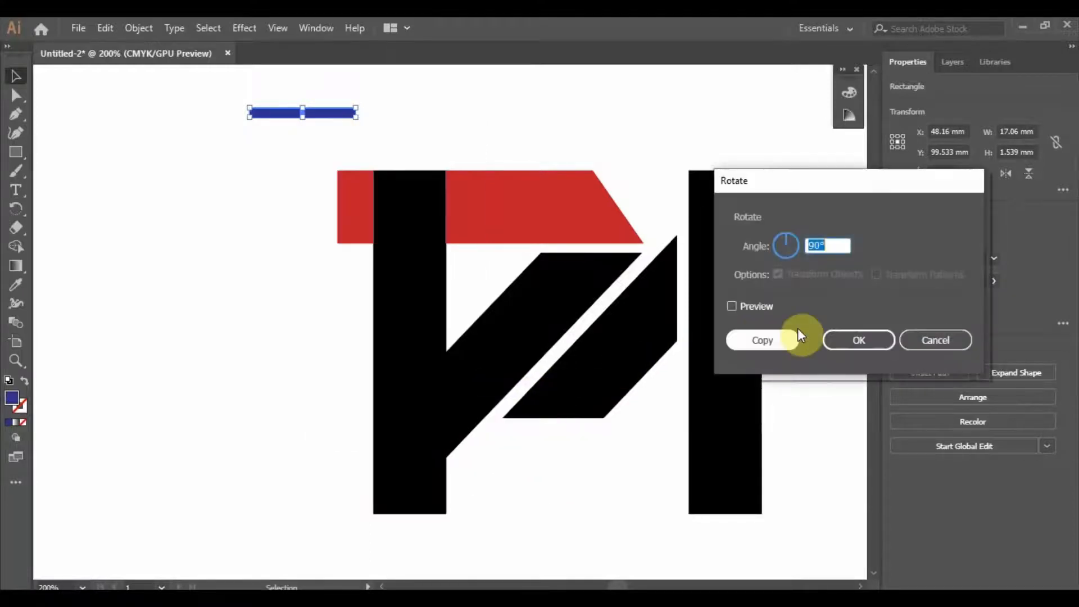
{"action": "left_click", "coordinate": [849, 340]}
Stand a blue strip against the stem's right edge over the red crossbar and keep a second strip left of the monogram
{"action": "left_click_drag", "start_coordinate": [309, 125], "coordinate": [138, 245]}
{"action": "scroll", "coordinate": [451, 221], "scroll_direction": "up", "scroll_amount": 2}
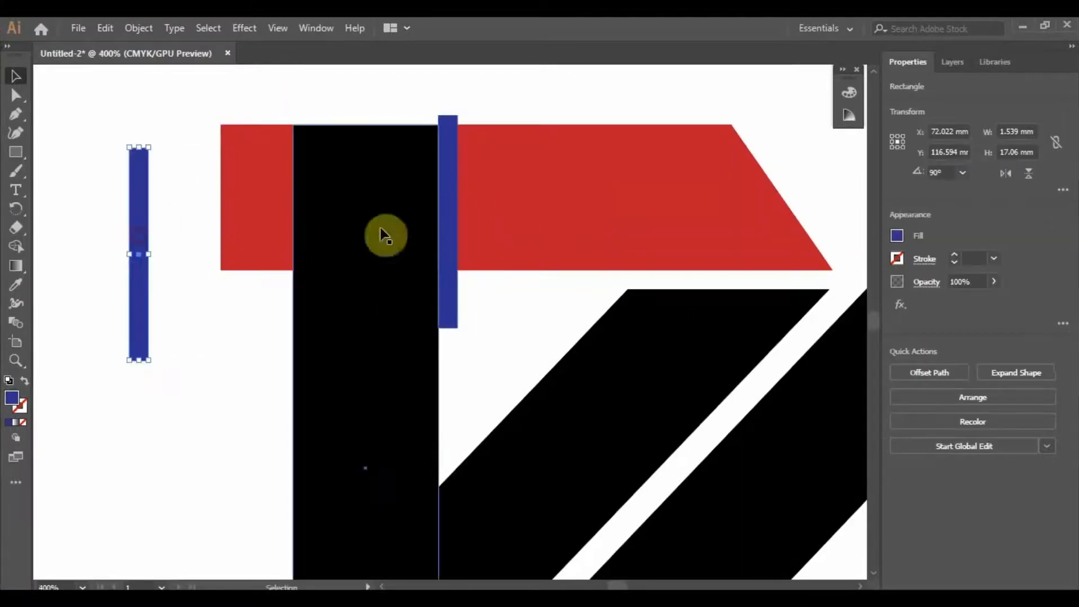
Ungroup the two red crossbar pieces
{"action": "left_click", "coordinate": [291, 194]}
{"action": "left_click", "coordinate": [989, 444]}
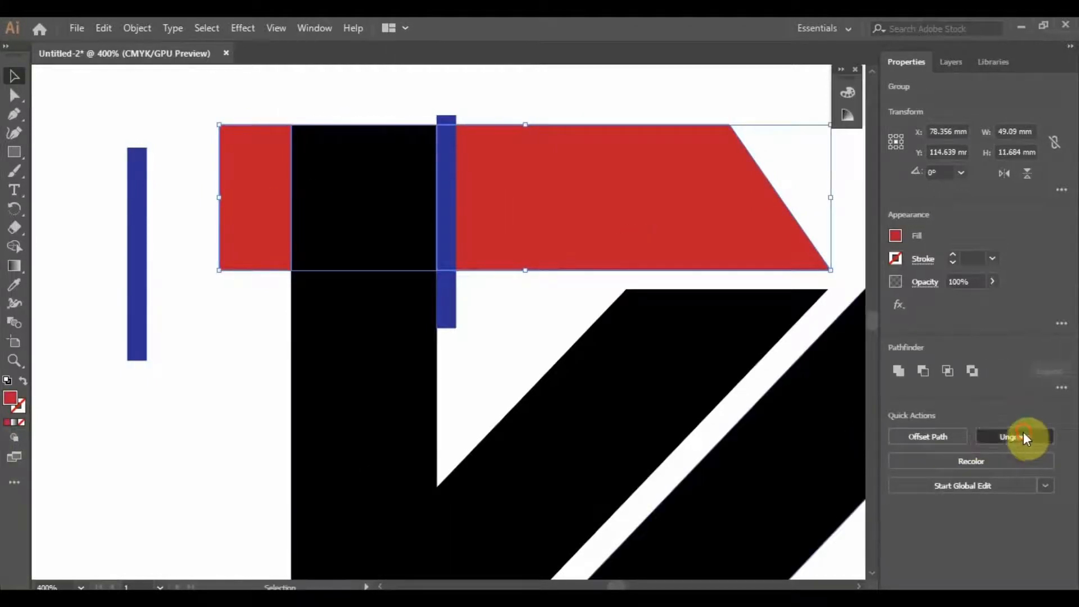
{"action": "left_click", "coordinate": [535, 96]}
Cut the blue strip out of the right red crossbar piece with the Minus Front pathfinder
{"action": "left_click", "coordinate": [444, 281]}
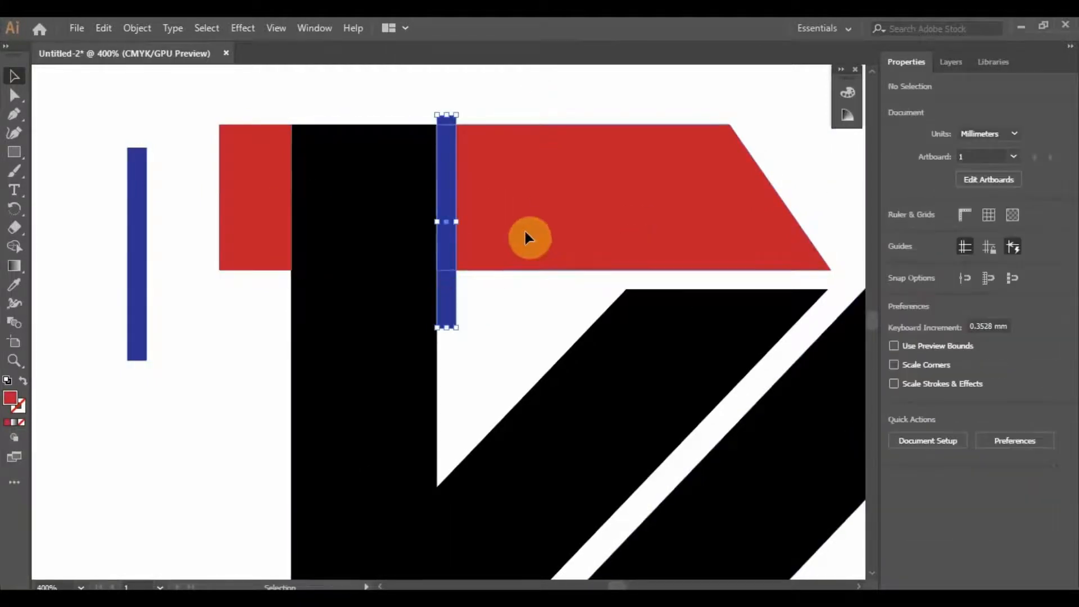
{"action": "left_click", "coordinate": [525, 231]}
{"action": "left_click", "coordinate": [446, 284]}
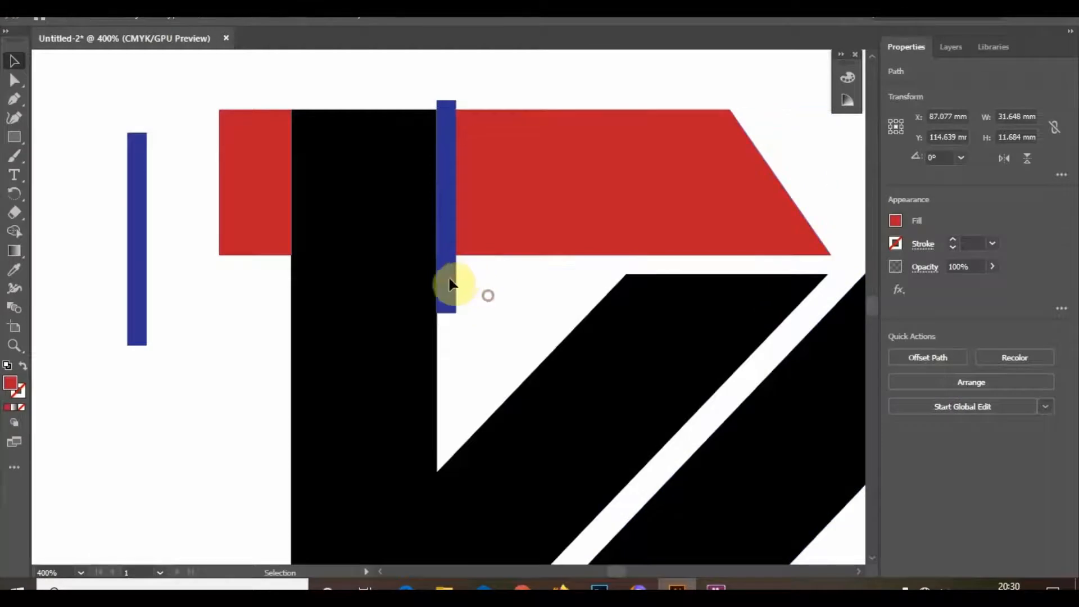
{"action": "left_click", "coordinate": [510, 248], "text": "shift"}
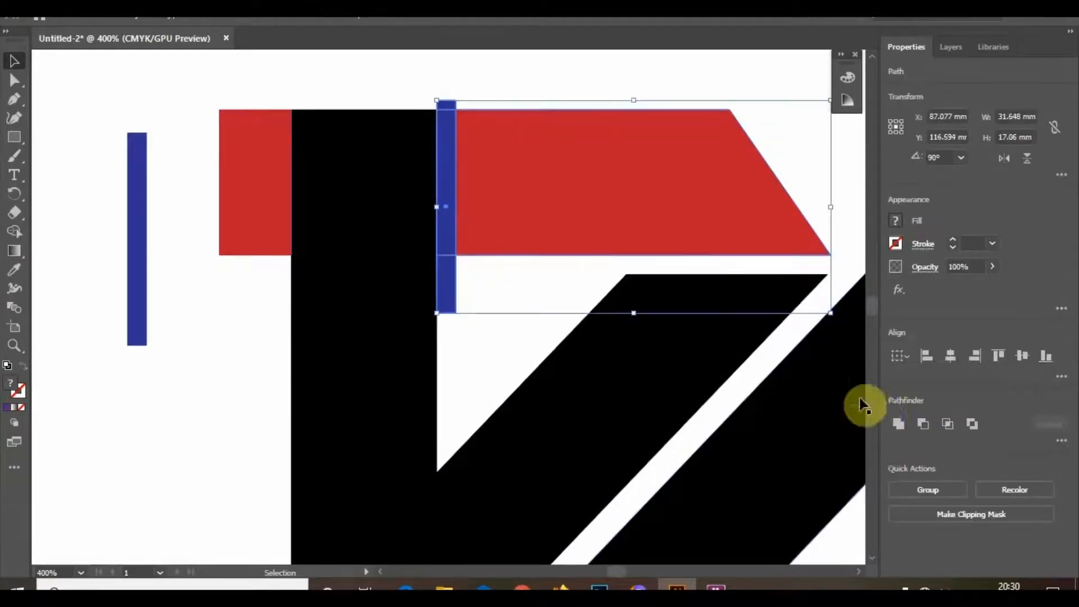
{"action": "left_click", "coordinate": [922, 423]}
{"action": "left_click", "coordinate": [463, 91]}
{"action": "key", "text": "ctrl+1"}
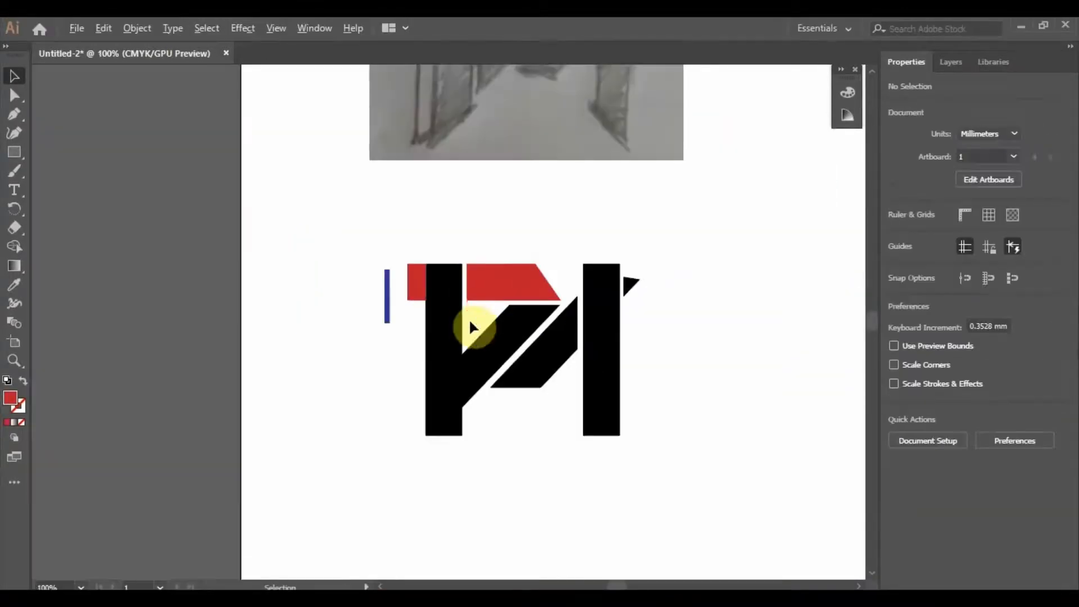
Place the spare blue strip against the stem's right edge over the left diagonal, about 20 mm tall, at X 72.022 mm, Y 145.683 mm
{"action": "scroll", "coordinate": [470, 401], "scroll_direction": "up", "scroll_amount": 2}
{"action": "left_click_drag", "start_coordinate": [310, 225], "coordinate": [459, 406]}
{"action": "scroll", "coordinate": [467, 429], "scroll_direction": "up", "scroll_amount": 4}
{"action": "left_click_drag", "start_coordinate": [450, 326], "coordinate": [448, 412]}
{"action": "scroll", "coordinate": [525, 382], "scroll_direction": "down", "scroll_amount": 4}
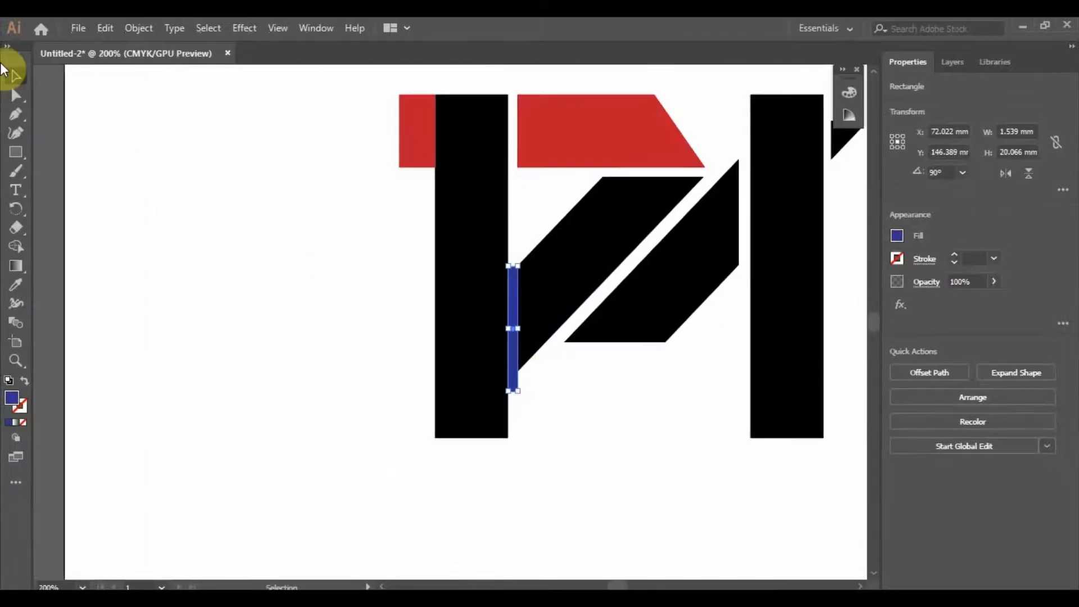
{"action": "left_click", "coordinate": [582, 390]}
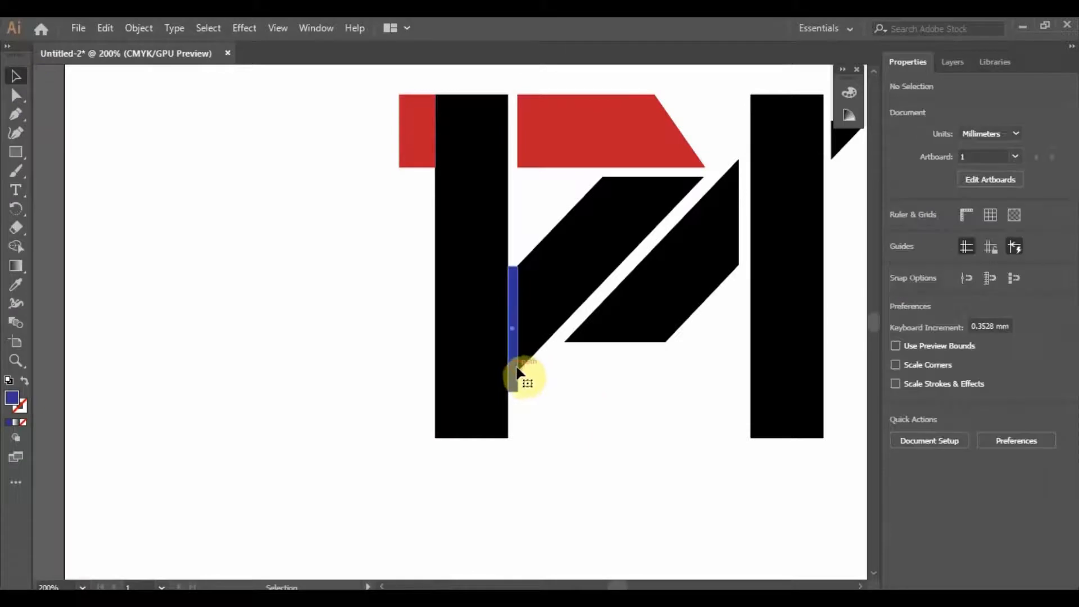
{"action": "key", "text": "Up"}
{"action": "key", "text": "Up"}
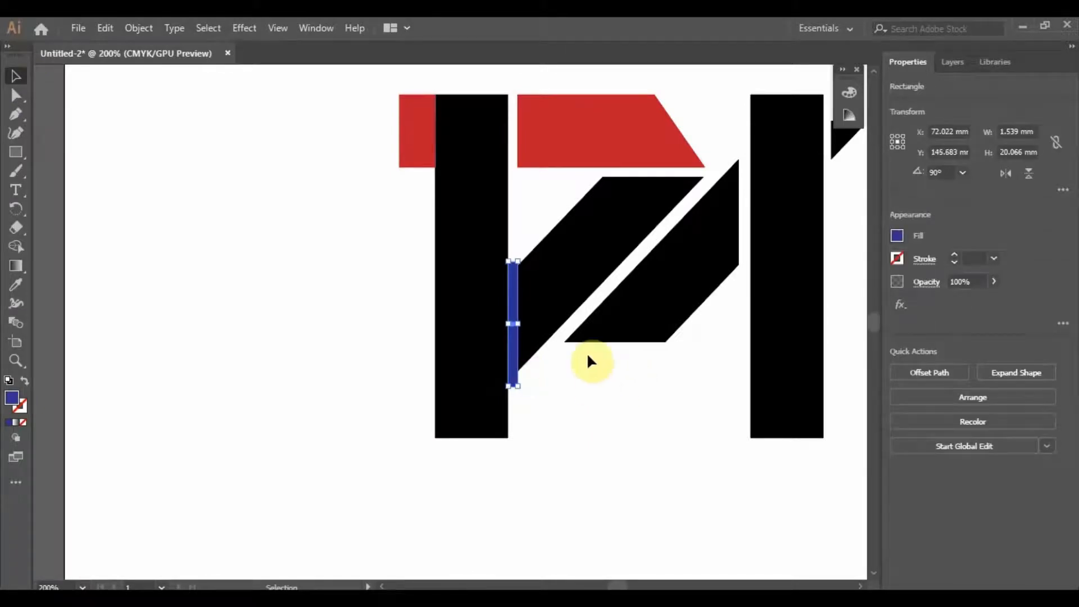
Cut the blue strip out of the left diagonal with the Minus Front pathfinder
{"action": "left_click", "coordinate": [561, 280], "text": "shift"}
{"action": "left_click", "coordinate": [922, 439]}
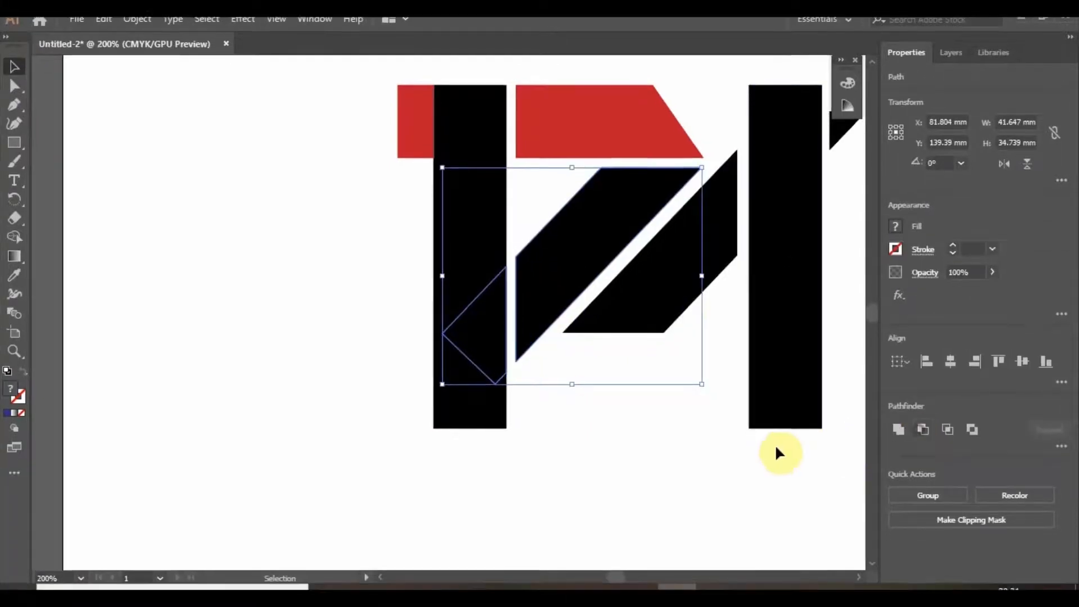
{"action": "left_click", "coordinate": [646, 396]}
Separate the cut diagonal into its two pieces and single out the leftover piece overlapping the T's vertical stem
{"action": "left_click", "coordinate": [533, 312]}
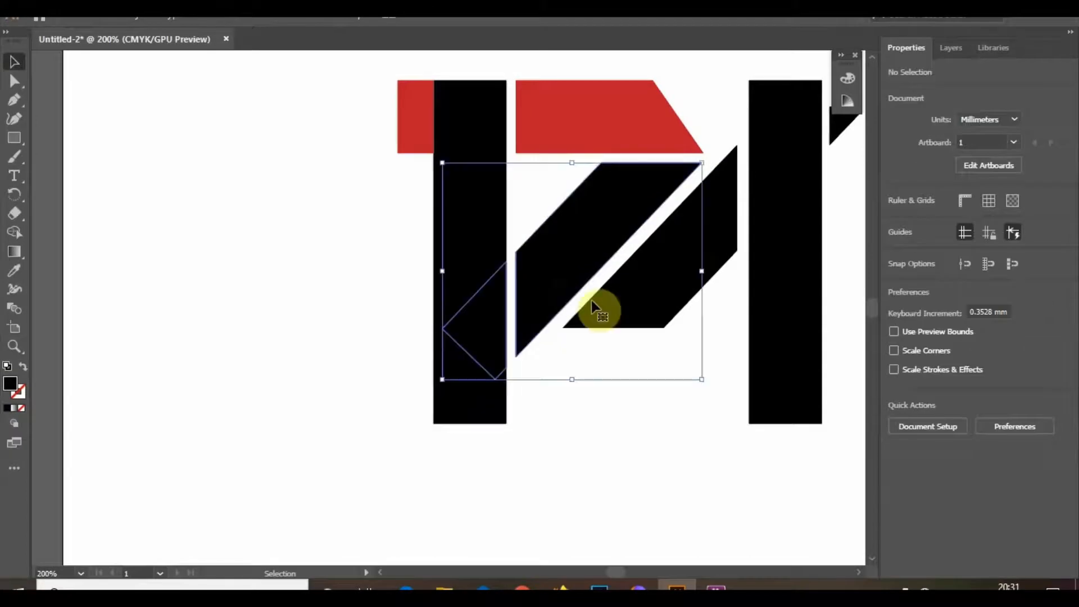
{"action": "left_click", "coordinate": [685, 459]}
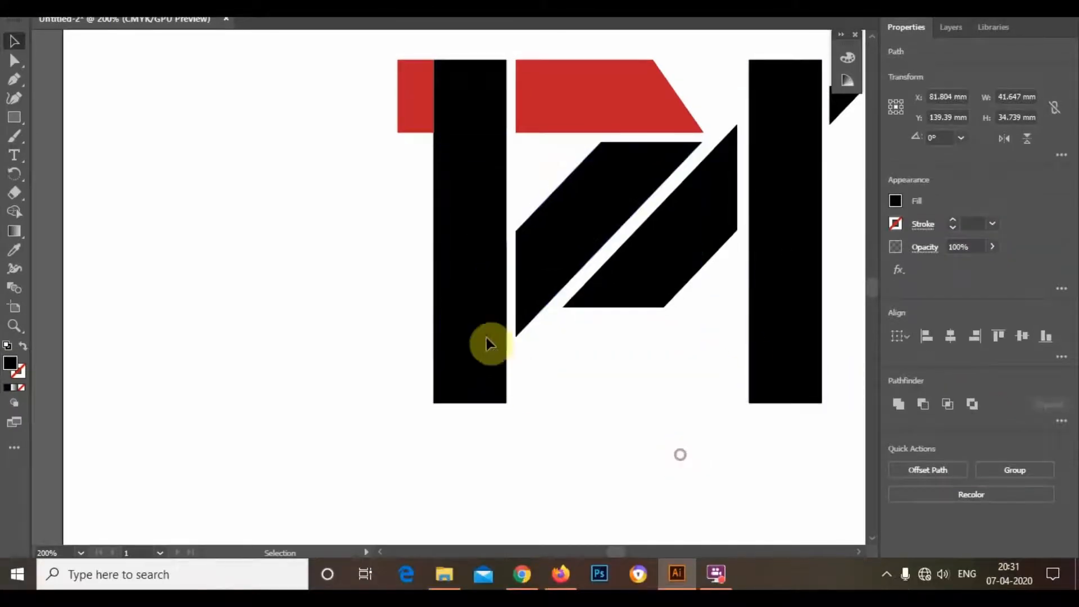
{"action": "left_click", "coordinate": [487, 308]}
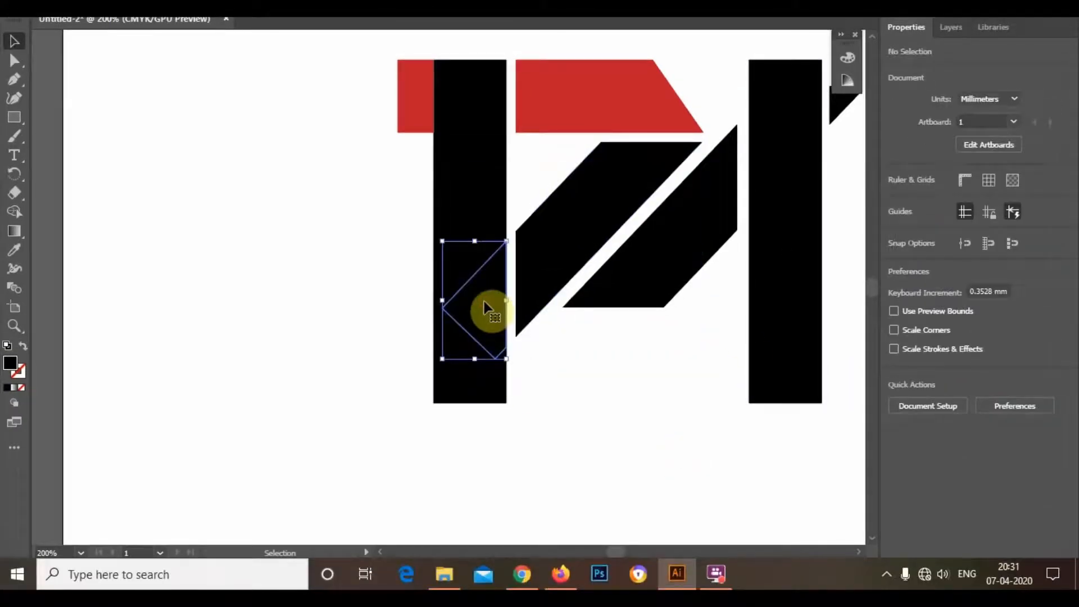
{"action": "left_click", "coordinate": [628, 409]}
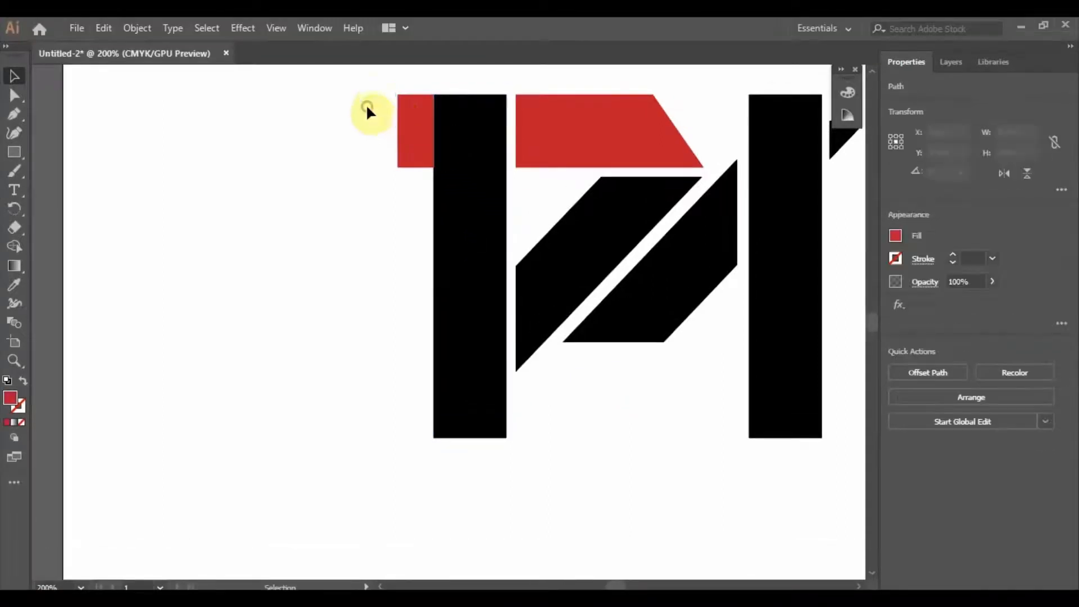
Draw a closed four-point Pen shape, about 25 by 13 mm, whose slanted edge runs from the crossbar's upper-left corner to the right red piece's lower-left corner
{"action": "scroll", "coordinate": [397, 117], "scroll_direction": "down", "scroll_amount": 2}
{"action": "left_click", "coordinate": [397, 84]}
{"action": "scroll", "coordinate": [400, 82], "scroll_direction": "up", "scroll_amount": 1}
{"action": "scroll", "coordinate": [428, 107], "scroll_direction": "up", "scroll_amount": 2}
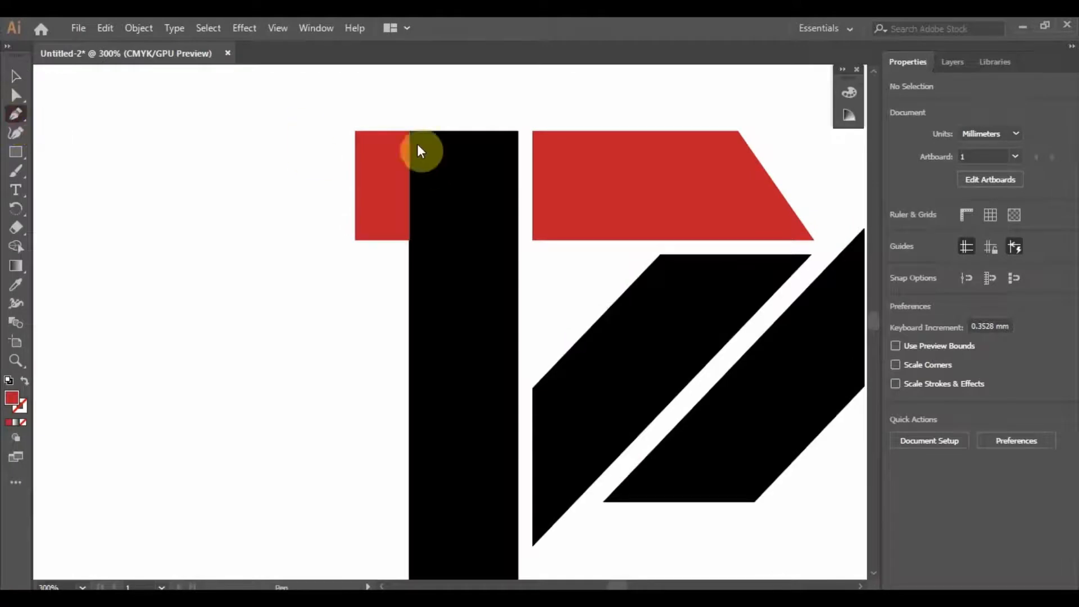
{"action": "left_click", "coordinate": [354, 131]}
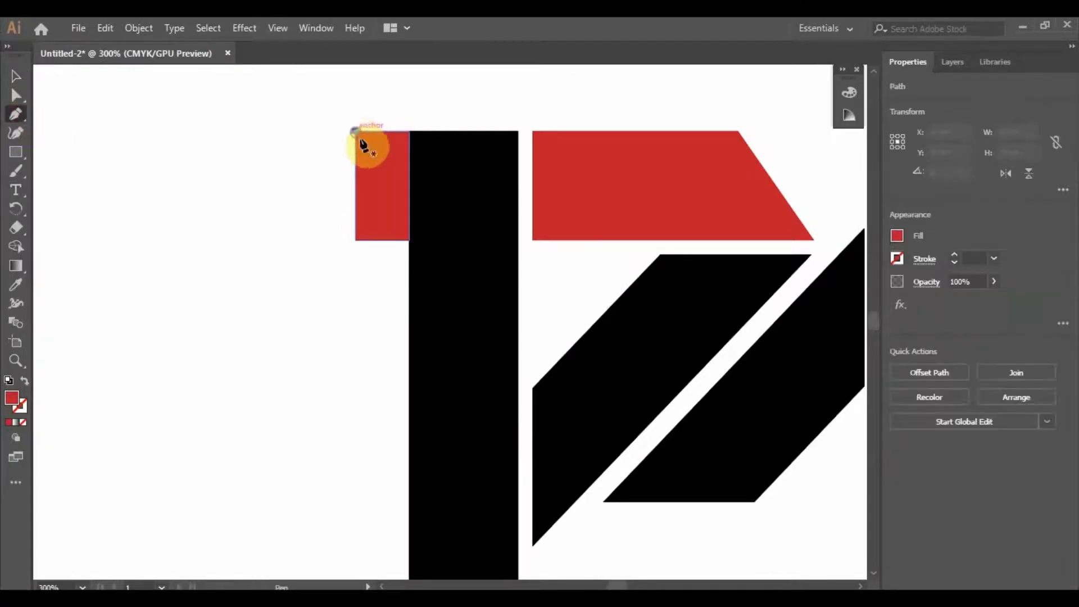
{"action": "left_click", "coordinate": [532, 240]}
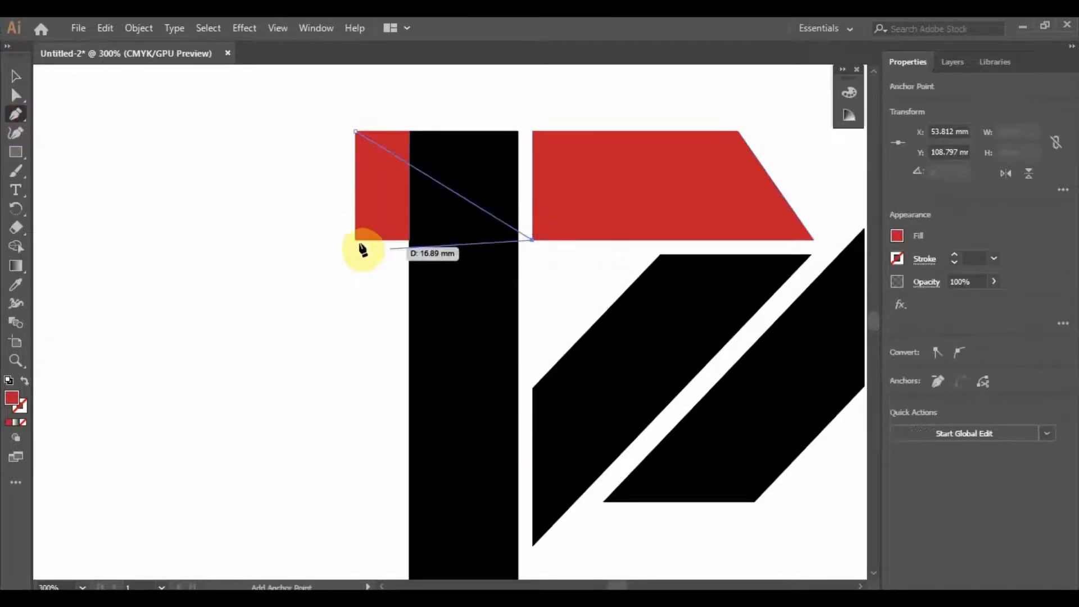
{"action": "left_click", "coordinate": [311, 240]}
{"action": "left_click", "coordinate": [298, 121]}
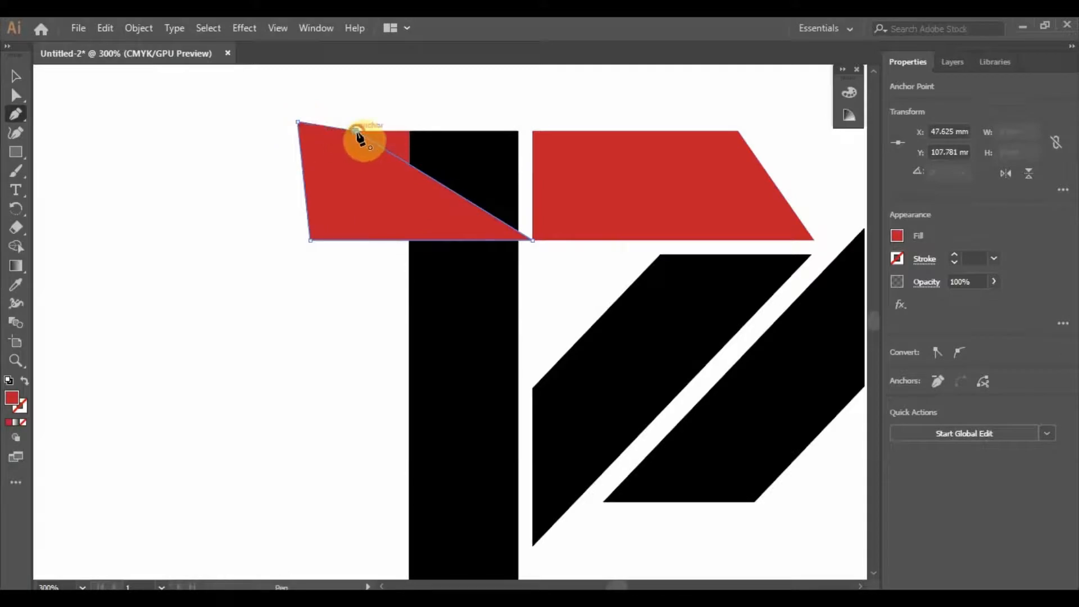
{"action": "left_click", "coordinate": [354, 131]}
Cut the pen-drawn shape out of the left red crossbar piece with the Minus Front pathfinder
{"action": "left_click", "coordinate": [17, 74]}
{"action": "left_click", "coordinate": [336, 161]}
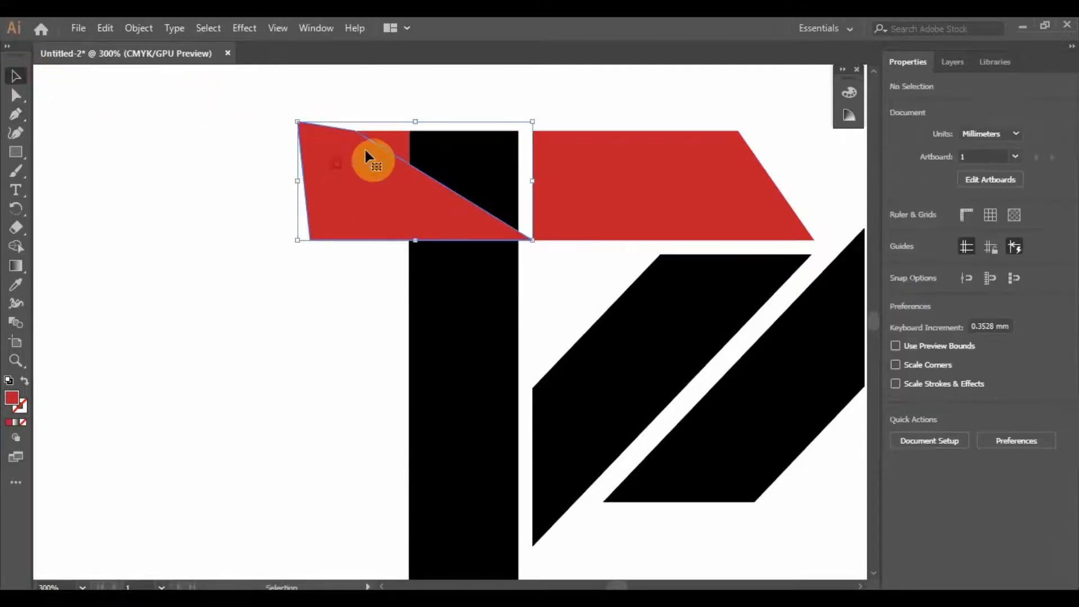
{"action": "left_click", "coordinate": [725, 335], "text": "shift"}
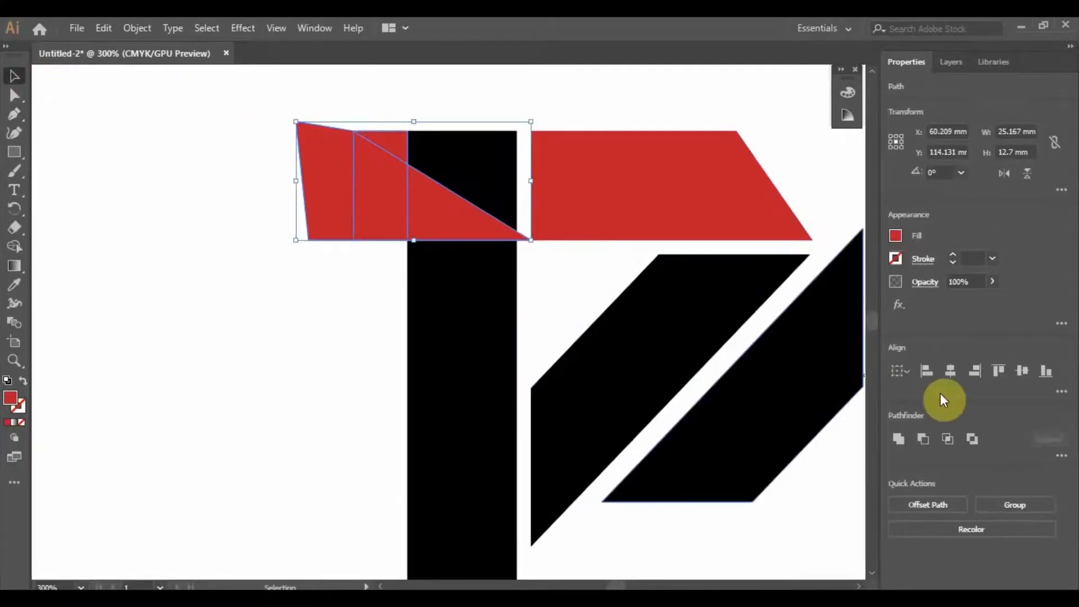
{"action": "left_click", "coordinate": [921, 439]}
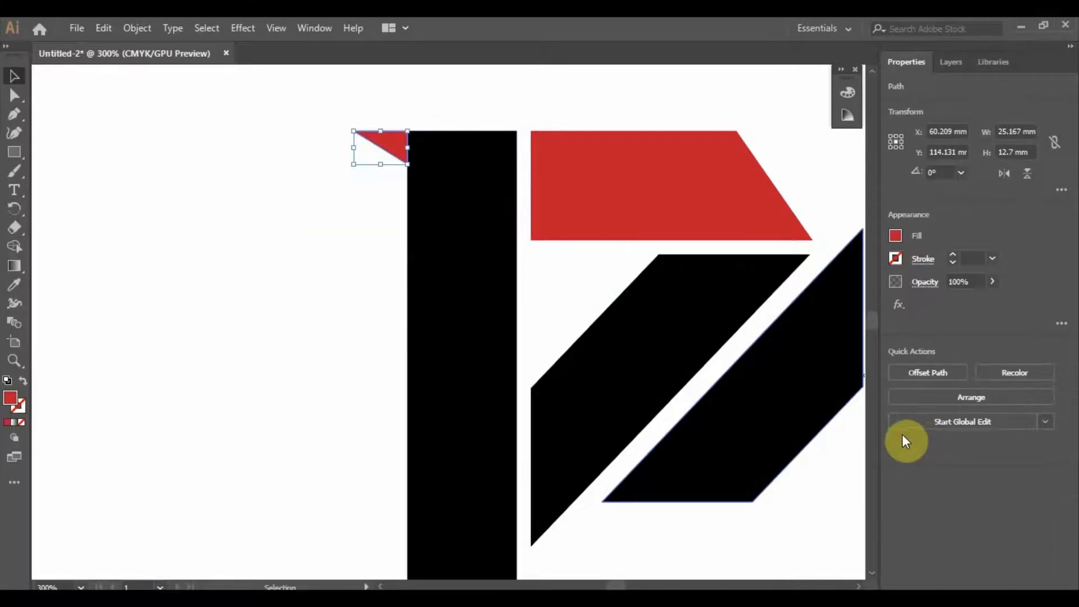
Nudge the small red triangle left, away from the stem, to X 56.69 mm
{"action": "left_click", "coordinate": [377, 148]}
{"action": "key", "text": "Left"}
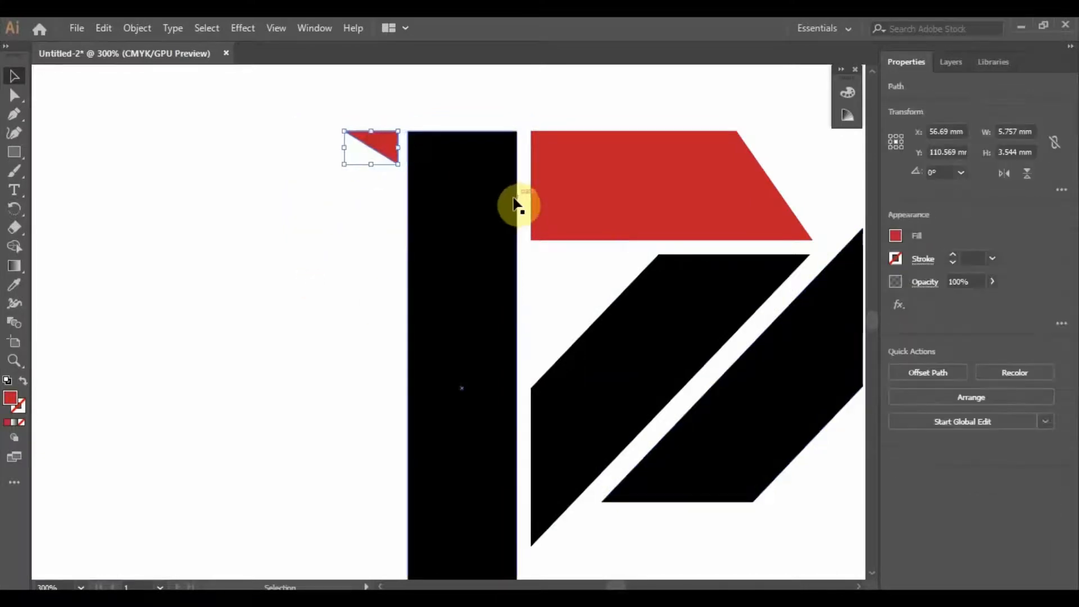
{"action": "left_click", "coordinate": [388, 231]}
{"action": "scroll", "coordinate": [311, 243], "scroll_direction": "down", "scroll_amount": 3}
{"action": "scroll", "coordinate": [566, 217], "scroll_direction": "up", "scroll_amount": 1}
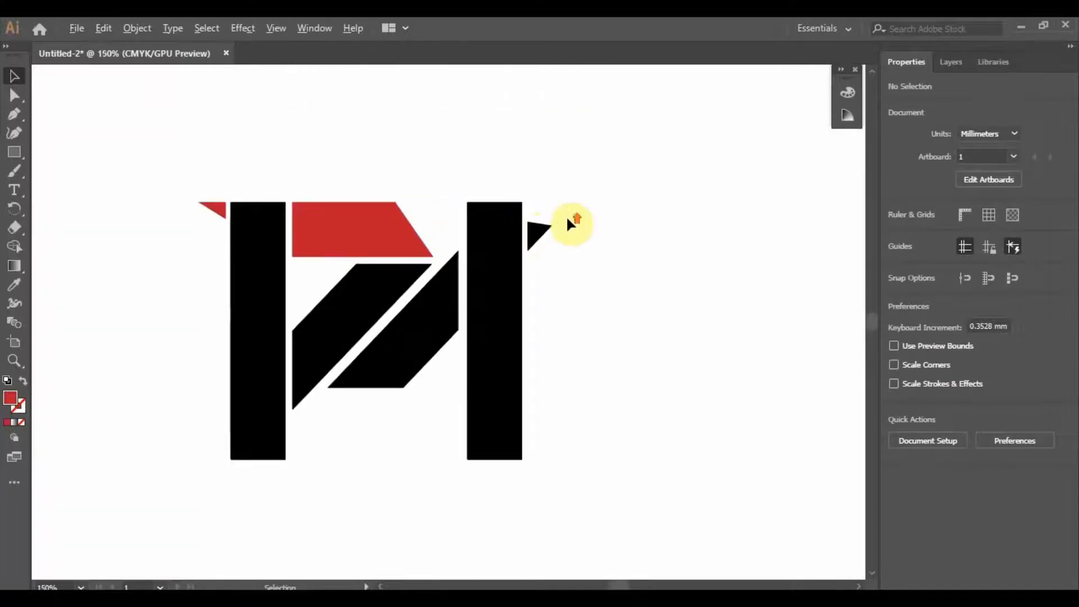
{"action": "scroll", "coordinate": [446, 284], "scroll_direction": "down", "scroll_amount": 1}
{"action": "scroll", "coordinate": [440, 312], "scroll_direction": "up", "scroll_amount": 1}
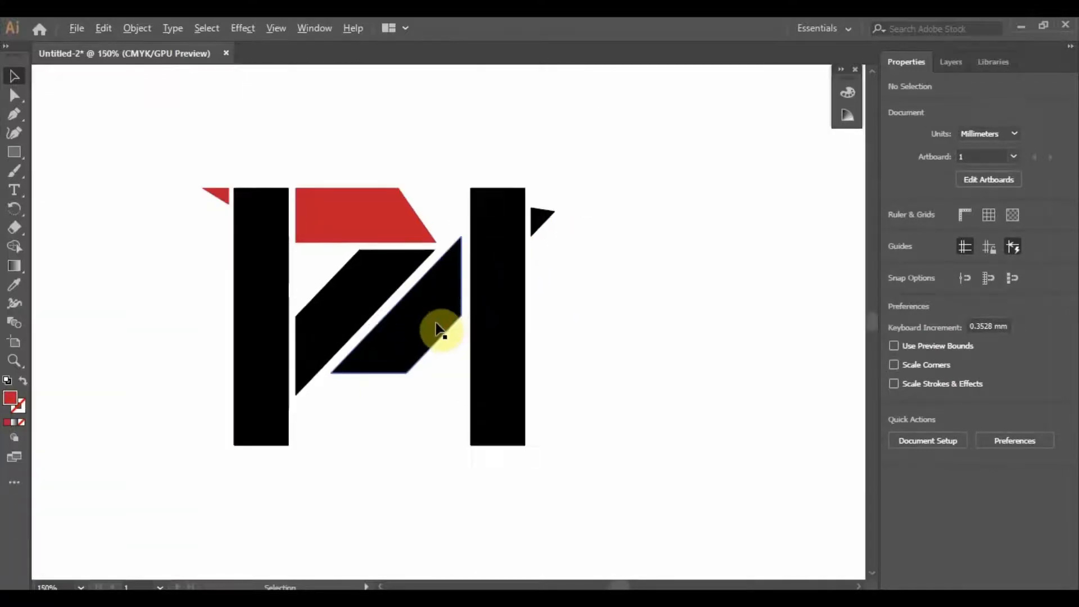
{"action": "scroll", "coordinate": [334, 219], "scroll_direction": "up", "scroll_amount": 1}
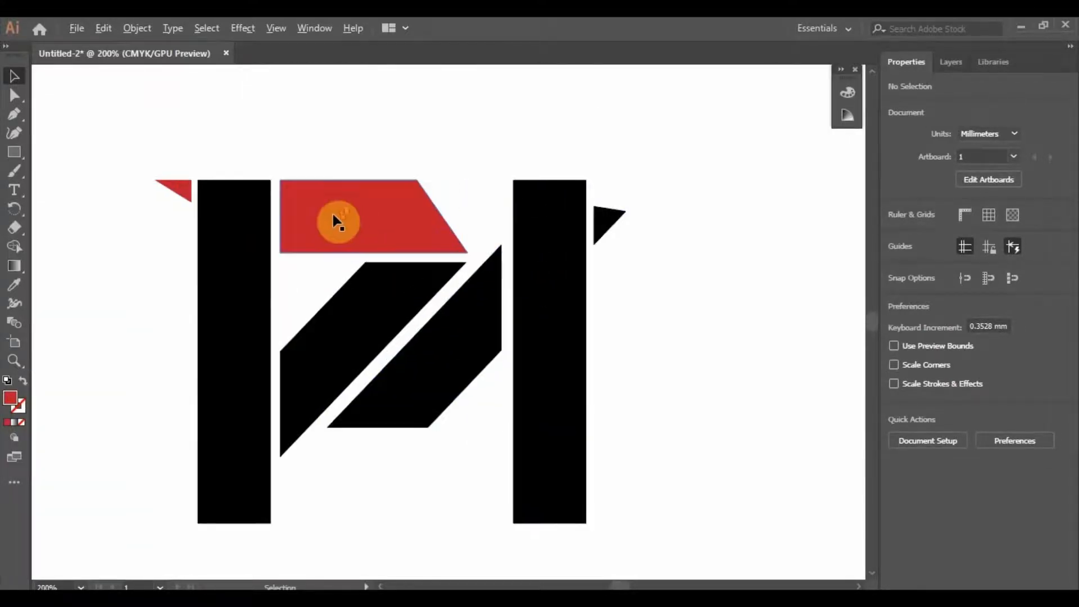
{"action": "scroll", "coordinate": [249, 432], "scroll_direction": "down", "scroll_amount": 1}
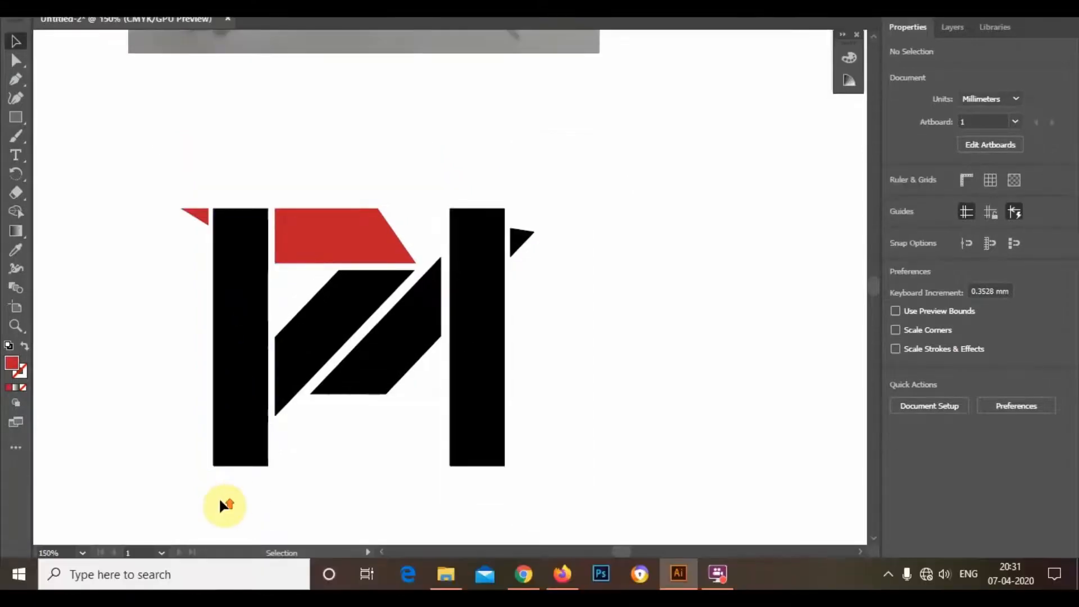
{"action": "scroll", "coordinate": [218, 531], "scroll_direction": "up", "scroll_amount": 1}
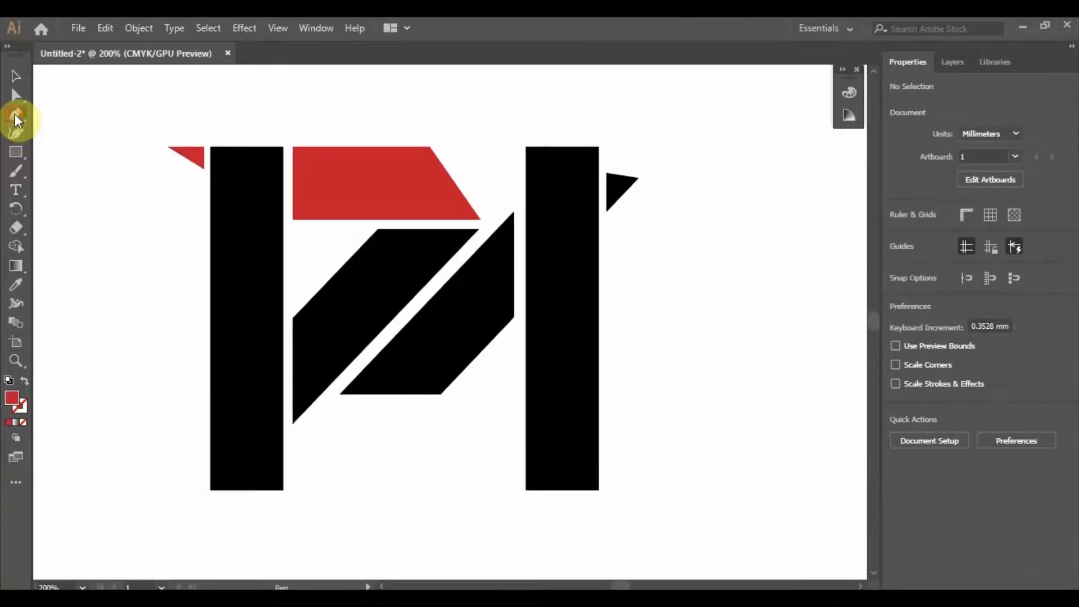
Draw a closed Pen triangle, about 11.7 by 9.8 mm, across the foot of the left stem, sloping up from its lower-left corner
{"action": "left_click", "coordinate": [15, 113]}
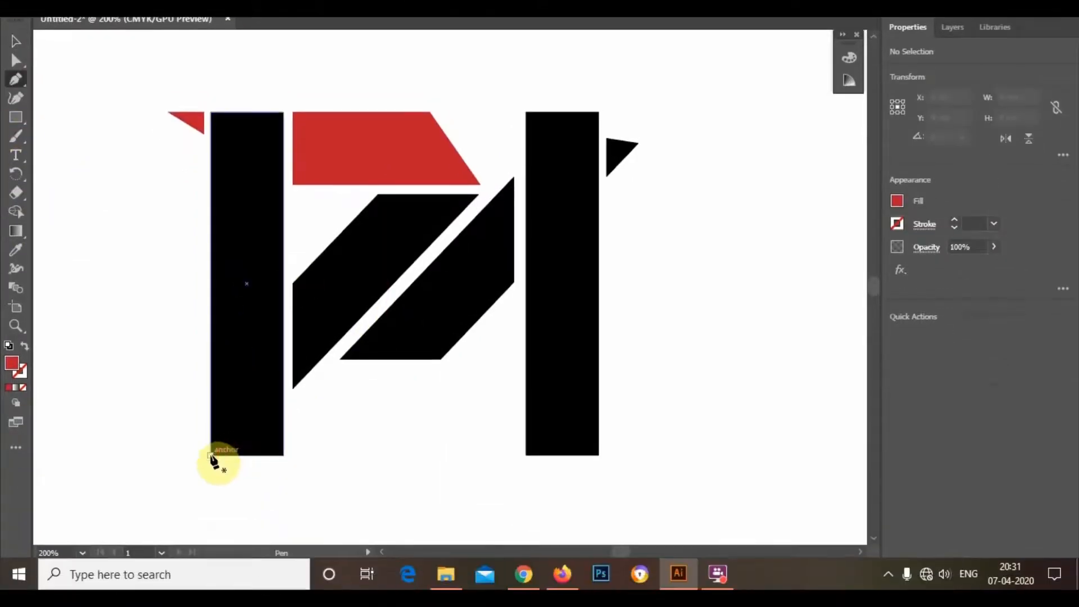
{"action": "left_click", "coordinate": [210, 454]}
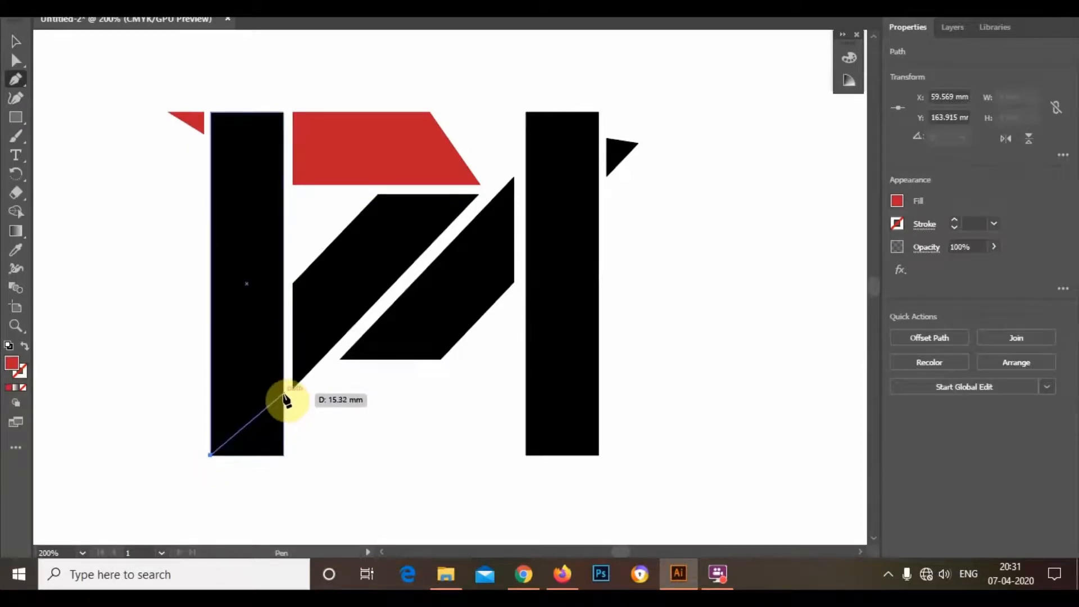
{"action": "scroll", "coordinate": [281, 401], "scroll_direction": "up", "scroll_amount": 2}
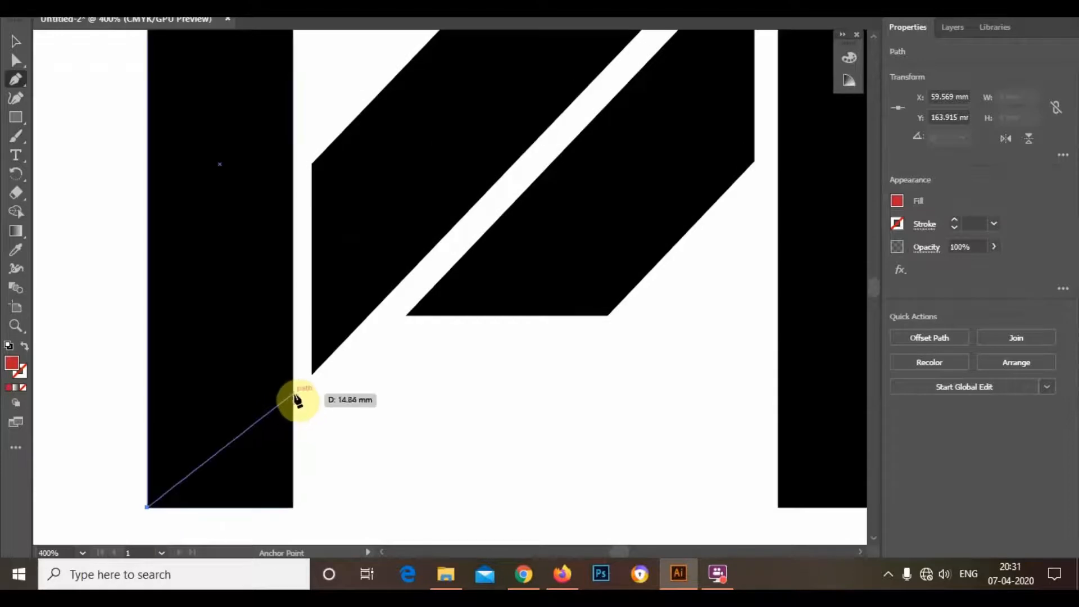
{"action": "left_click", "coordinate": [292, 388]}
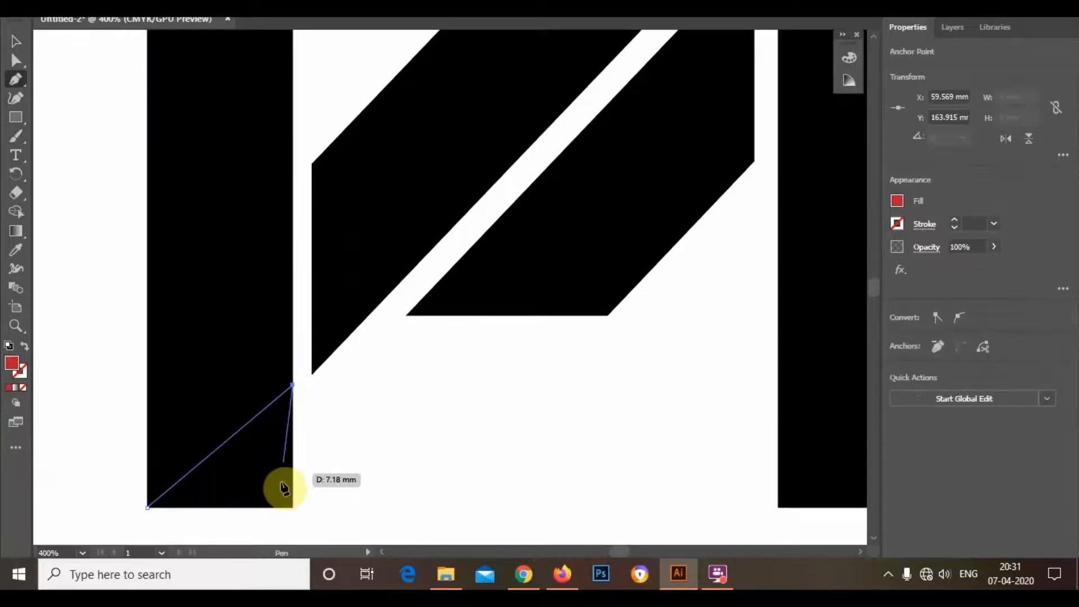
{"action": "left_click", "coordinate": [293, 507]}
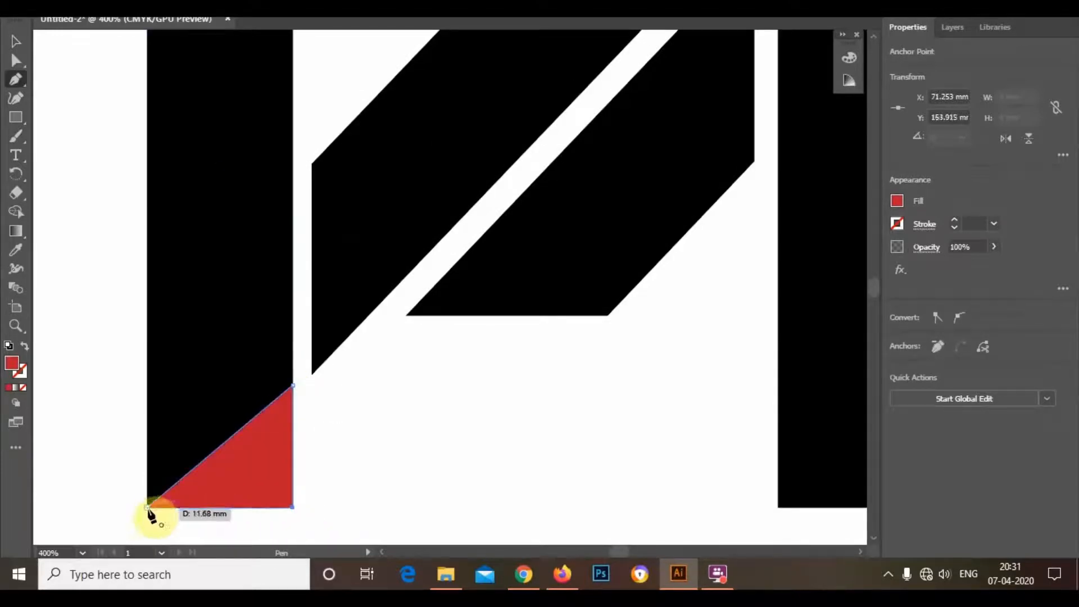
{"action": "left_click", "coordinate": [147, 507]}
Place a spare copy of the red triangle beside the left stem and cut the original out of the stem with Minus Front
{"action": "left_click", "coordinate": [15, 41]}
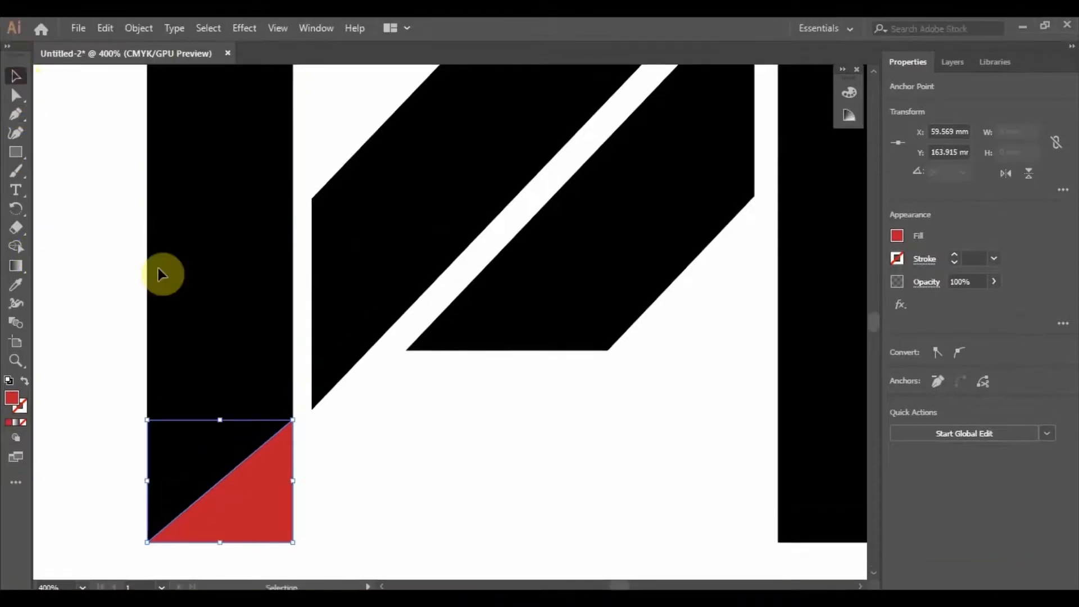
{"action": "left_click", "coordinate": [270, 472]}
{"action": "left_click", "coordinate": [380, 475]}
{"action": "left_click_drag", "start_coordinate": [262, 464], "coordinate": [494, 475]}
{"action": "left_click", "coordinate": [240, 441]}
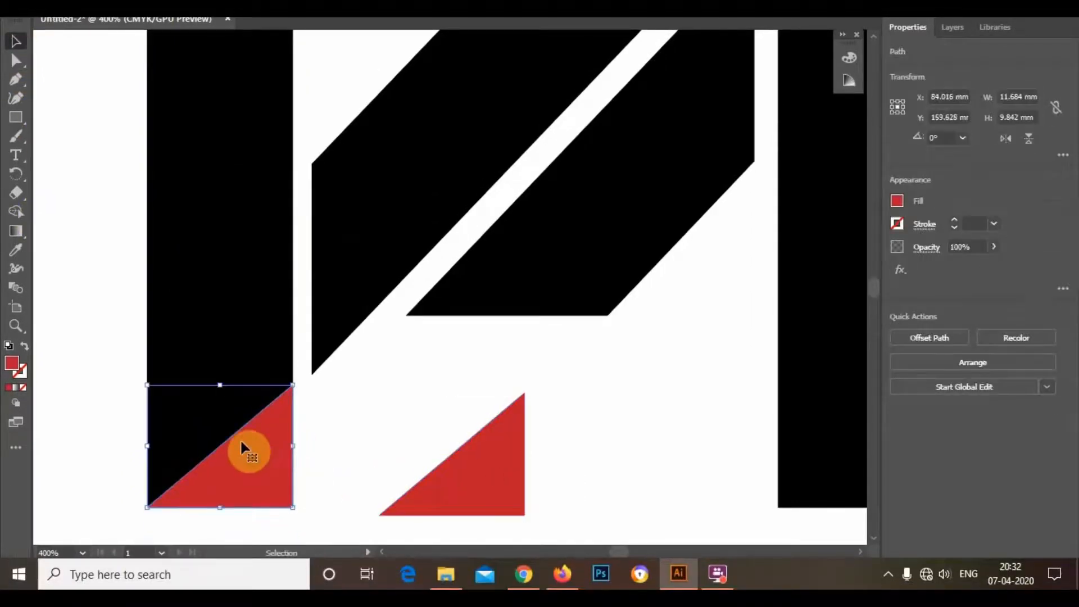
{"action": "left_click", "coordinate": [217, 357], "text": "shift"}
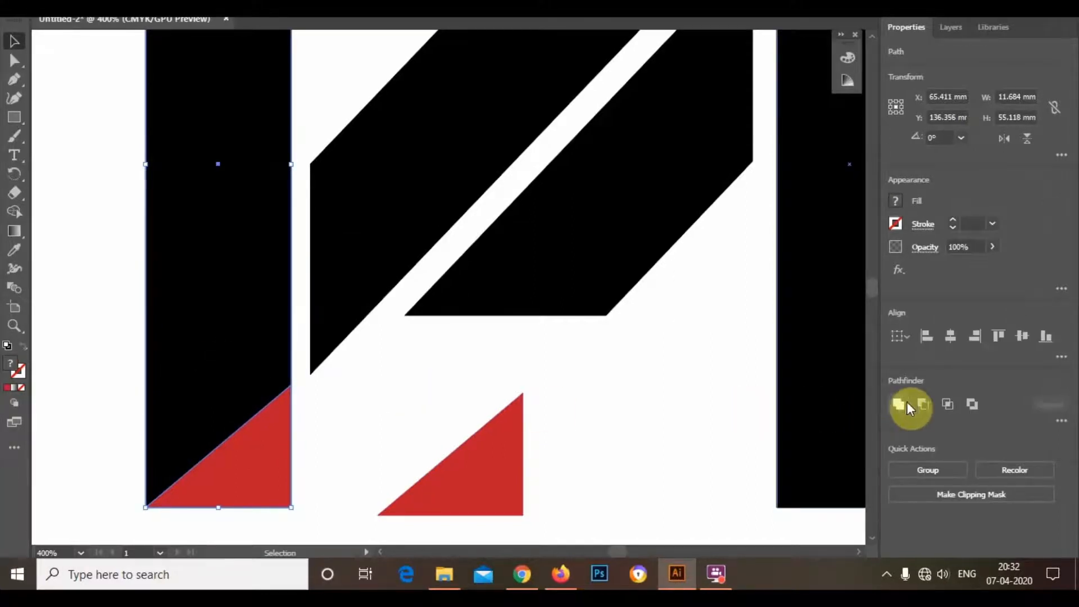
{"action": "left_click", "coordinate": [930, 403]}
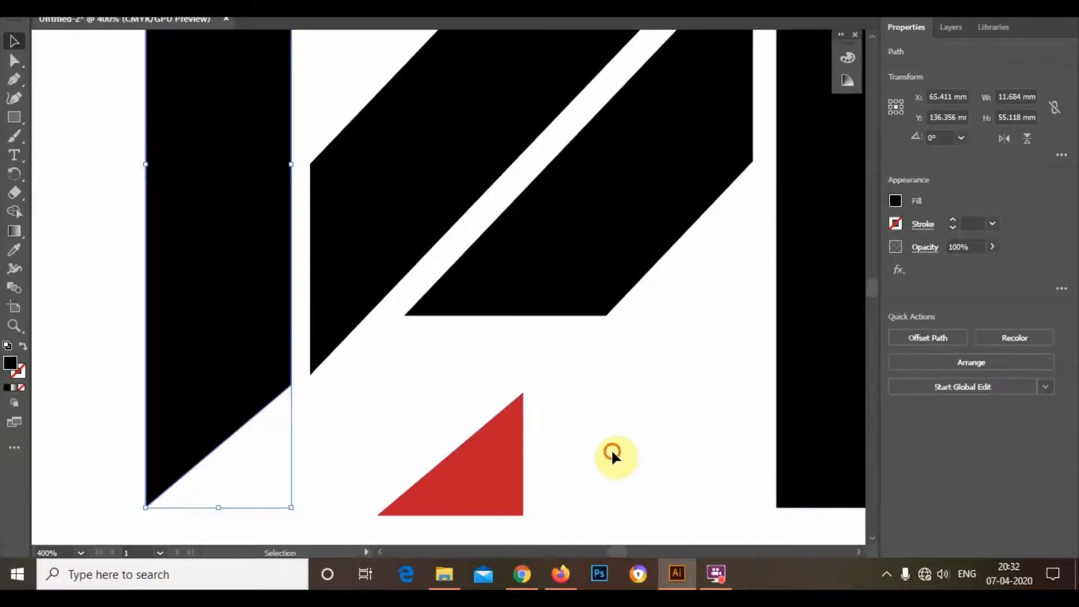
Delete the spare red triangle below the diagonals
{"action": "scroll", "coordinate": [412, 406], "scroll_direction": "down", "scroll_amount": 2}
{"action": "left_click", "coordinate": [412, 406]}
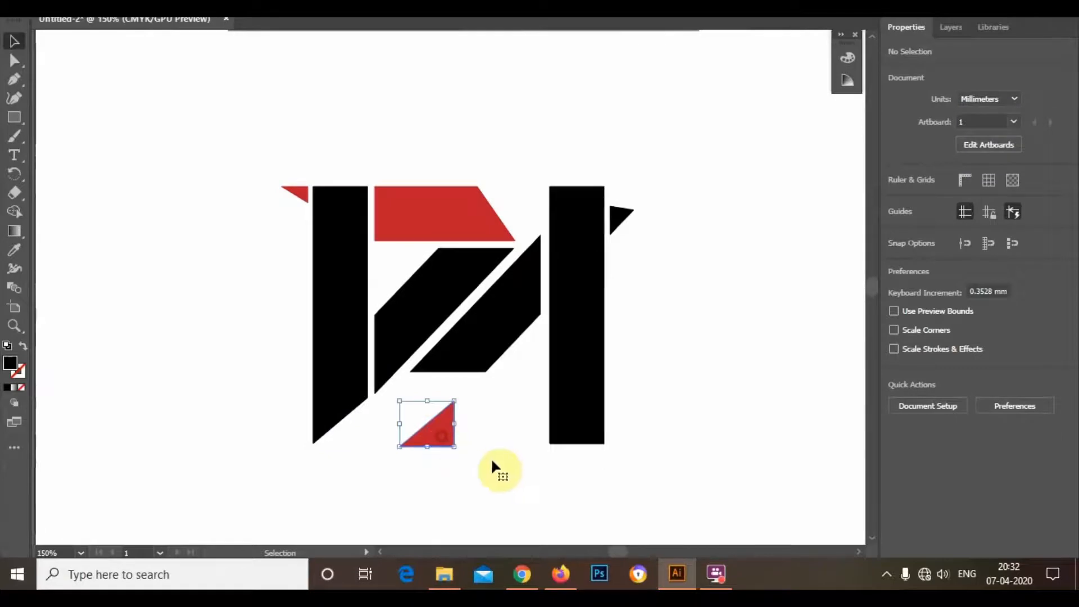
{"action": "key", "text": "Delete"}
Delete the plain right stem and duplicate the trimmed left stem to the right of the logo as its replacement
{"action": "left_click", "coordinate": [585, 399]}
{"action": "key", "text": "Delete"}
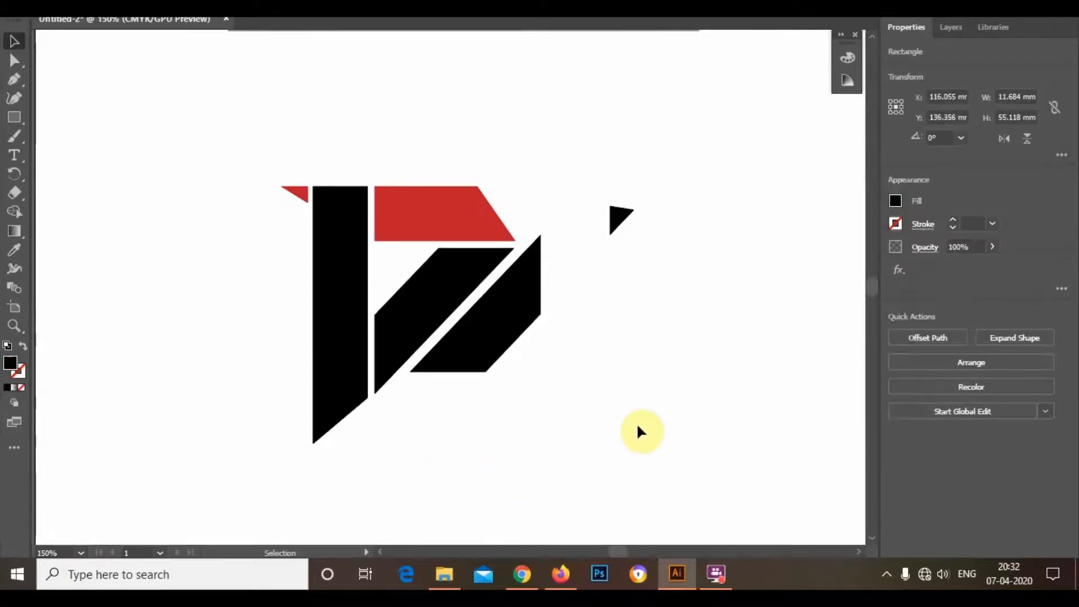
{"action": "left_click", "coordinate": [636, 423]}
{"action": "left_click_drag", "start_coordinate": [356, 390], "coordinate": [668, 403]}
{"action": "right_click", "coordinate": [668, 404]}
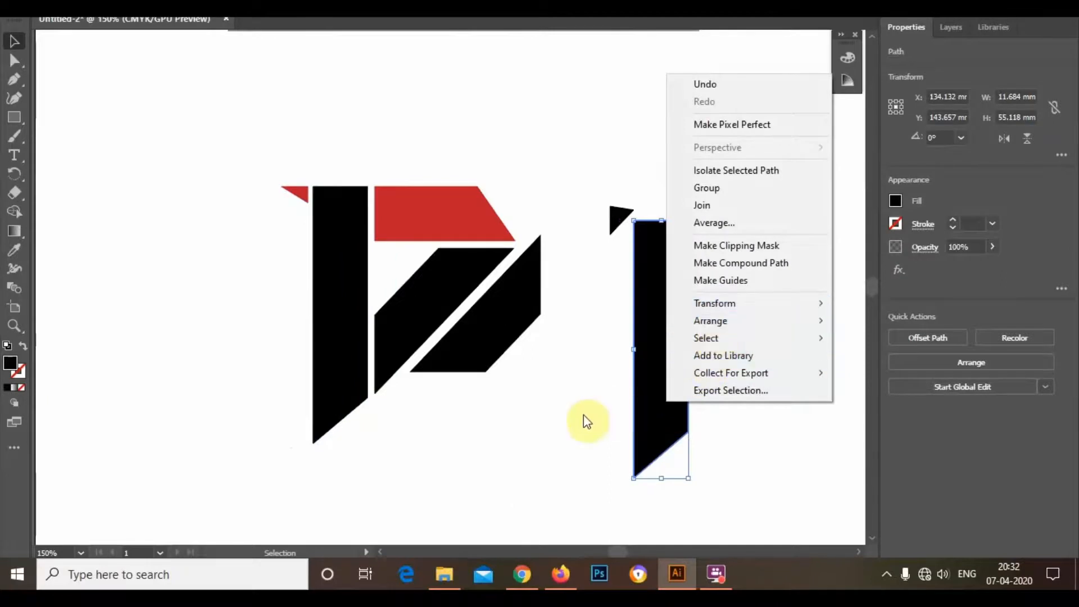
{"action": "mouse_move", "coordinate": [725, 305]}
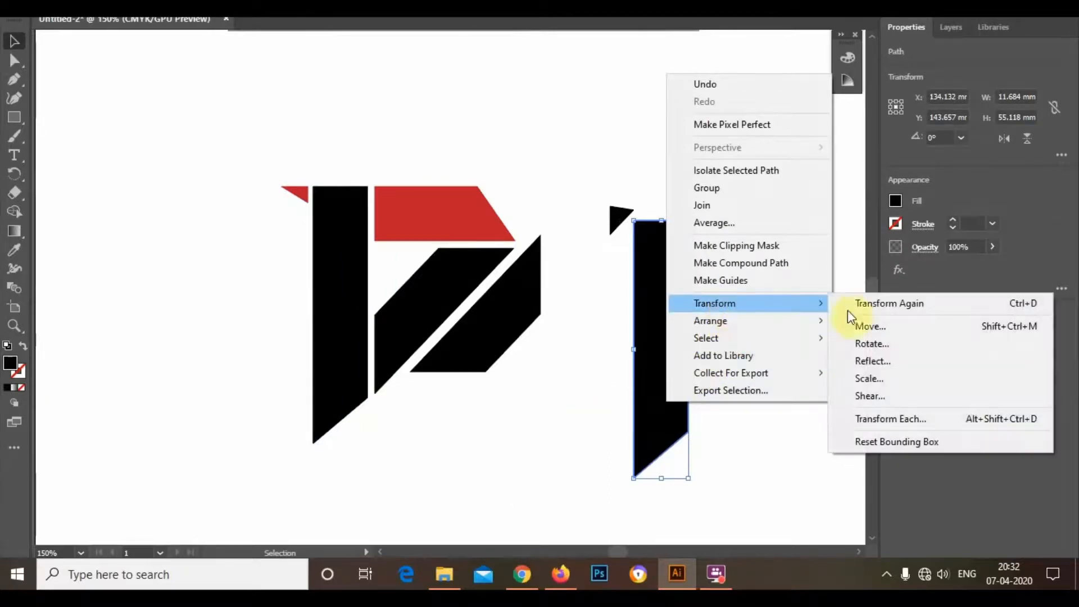
{"action": "left_click", "coordinate": [885, 344]}
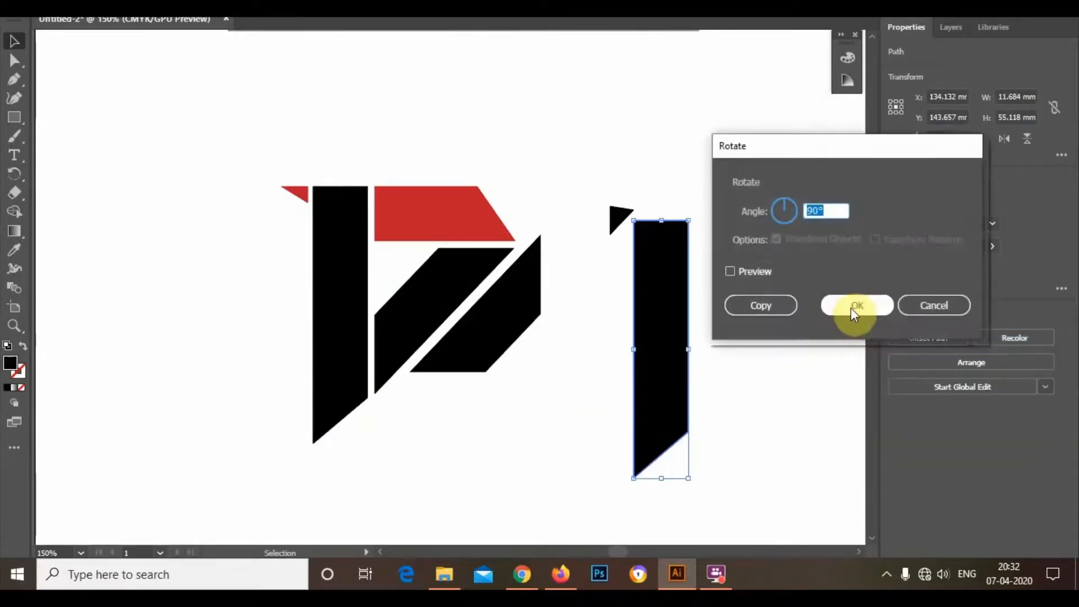
{"action": "left_click", "coordinate": [934, 305]}
Reflect the copied stem across the vertical axis and place it as the M's right stem, level with the left stem at X 115.595 mm
{"action": "right_click", "coordinate": [665, 336]}
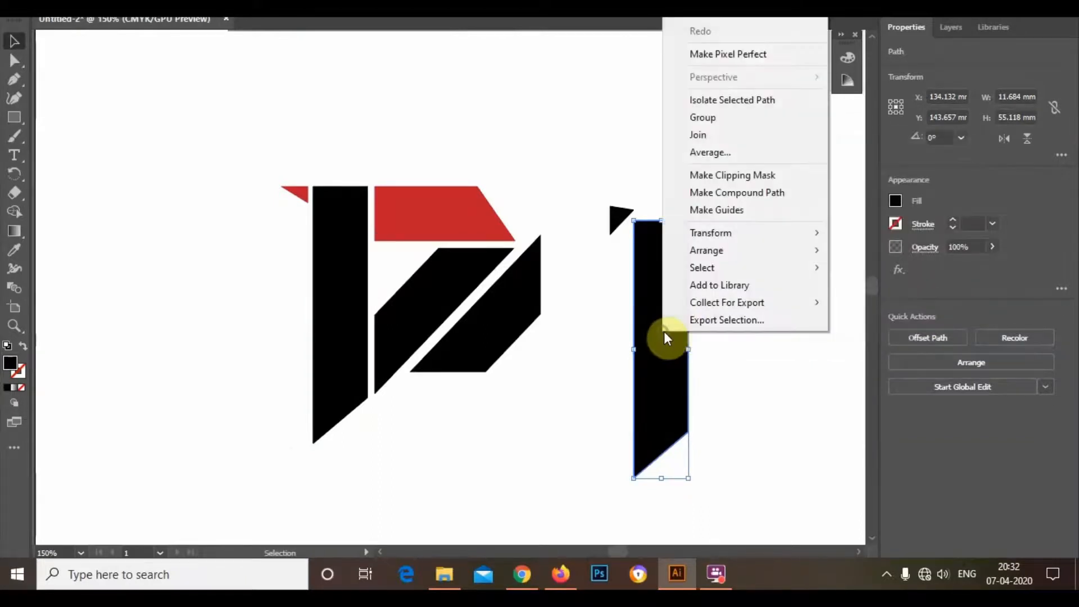
{"action": "mouse_move", "coordinate": [743, 232]}
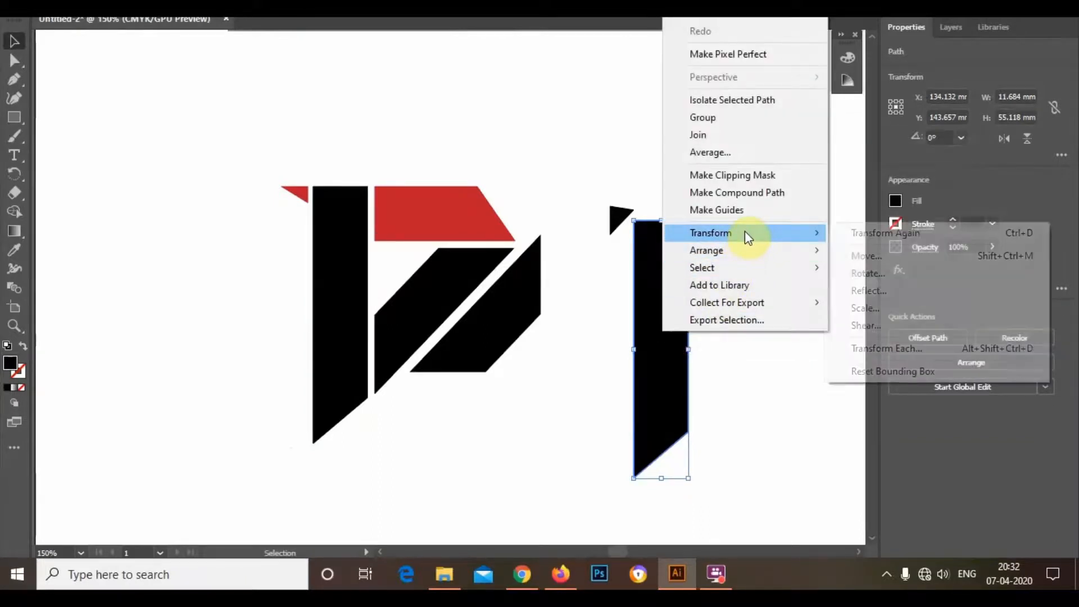
{"action": "left_click", "coordinate": [873, 291]}
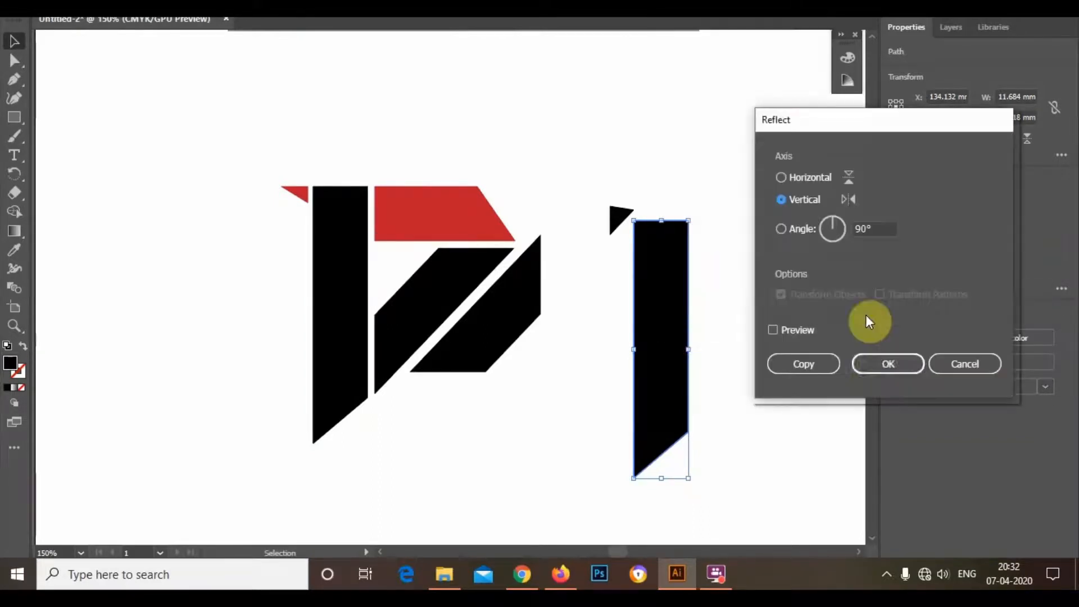
{"action": "left_click", "coordinate": [870, 367]}
{"action": "left_click", "coordinate": [690, 331]}
{"action": "left_click_drag", "start_coordinate": [690, 330], "coordinate": [583, 285]}
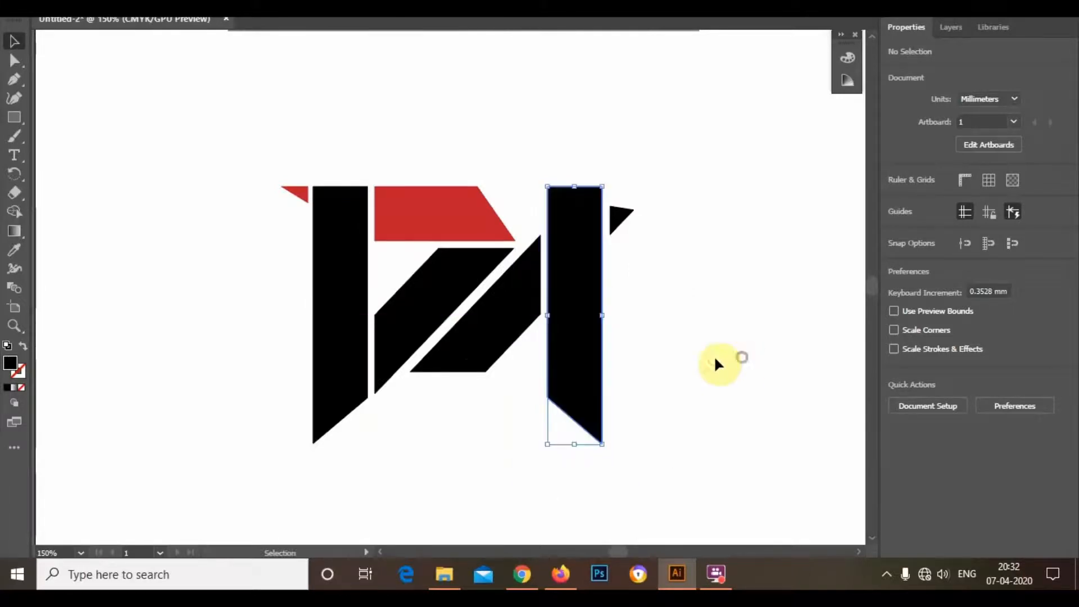
{"action": "left_click", "coordinate": [400, 405]}
Round the left stem's upper-left corner with the Direct Selection corner widget
{"action": "scroll", "coordinate": [362, 236], "scroll_direction": "up", "scroll_amount": 2}
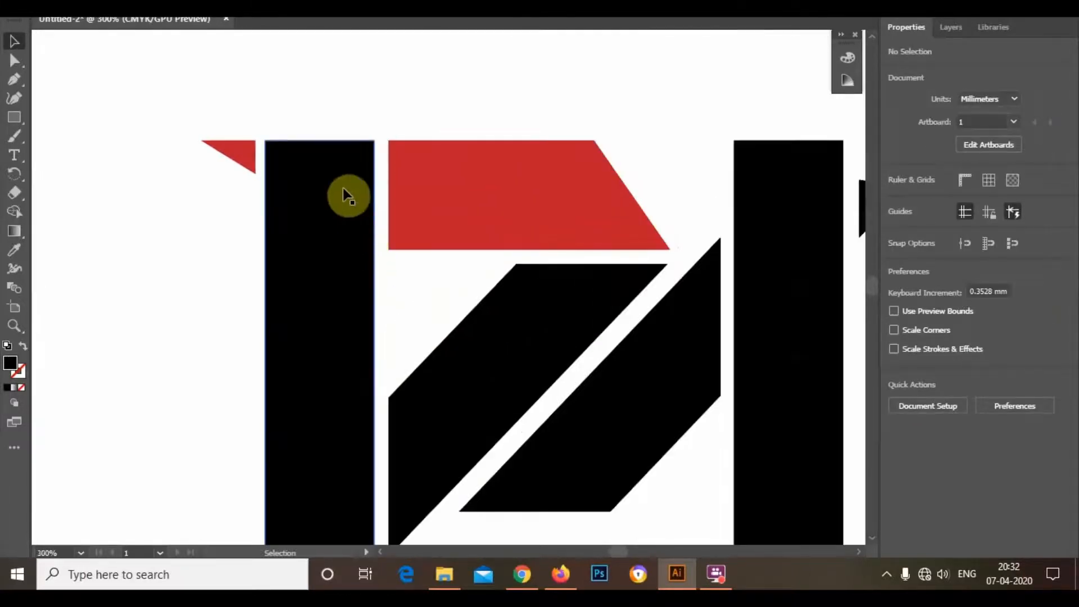
{"action": "left_click", "coordinate": [312, 160]}
{"action": "scroll", "coordinate": [310, 163], "scroll_direction": "up", "scroll_amount": 1}
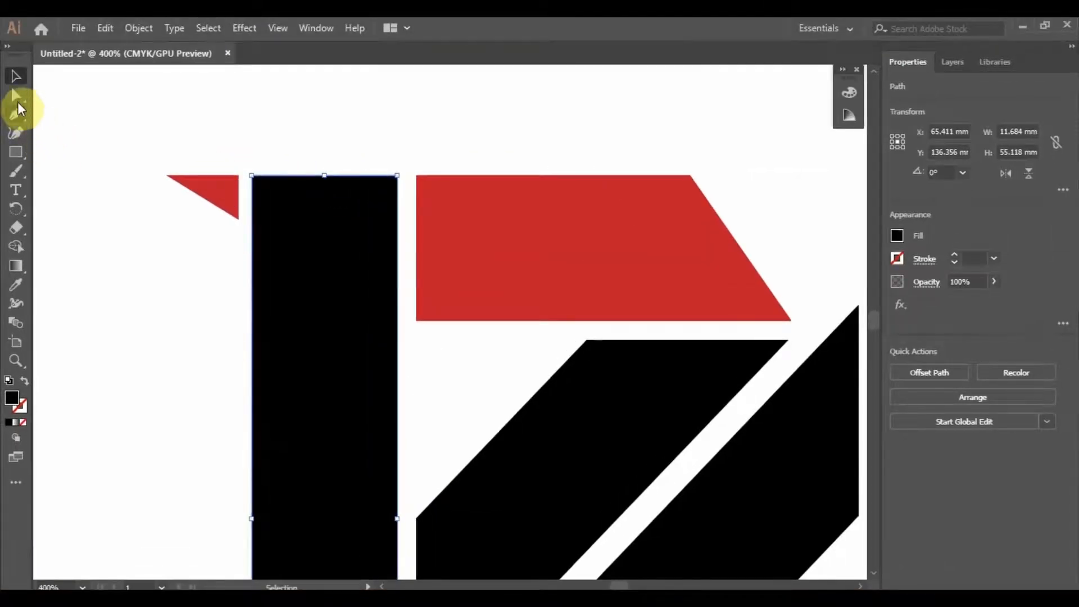
{"action": "left_click", "coordinate": [17, 97]}
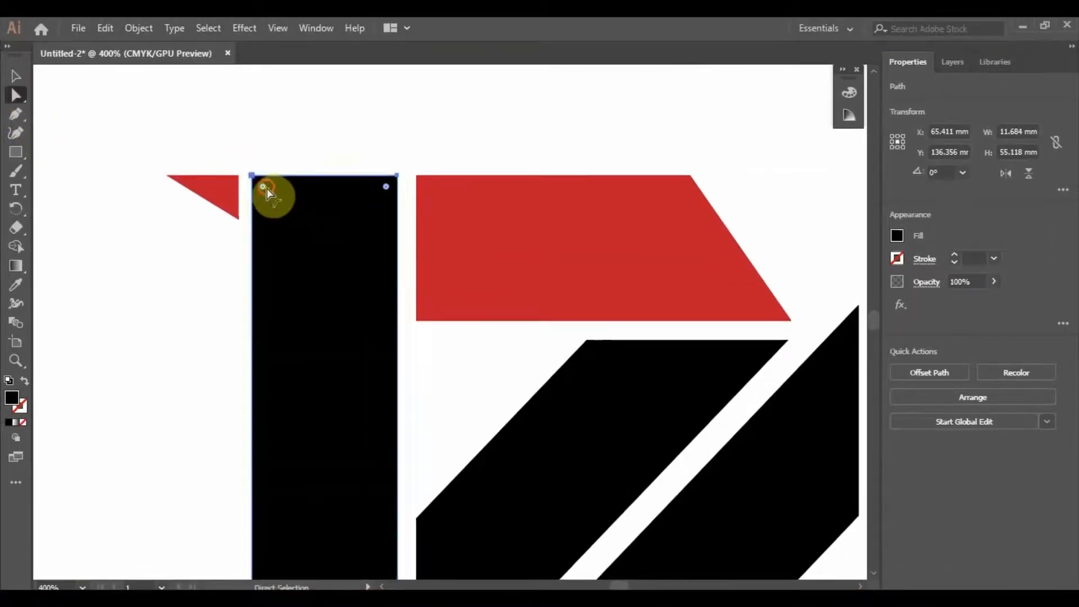
{"action": "left_click_drag", "start_coordinate": [266, 189], "coordinate": [302, 187]}
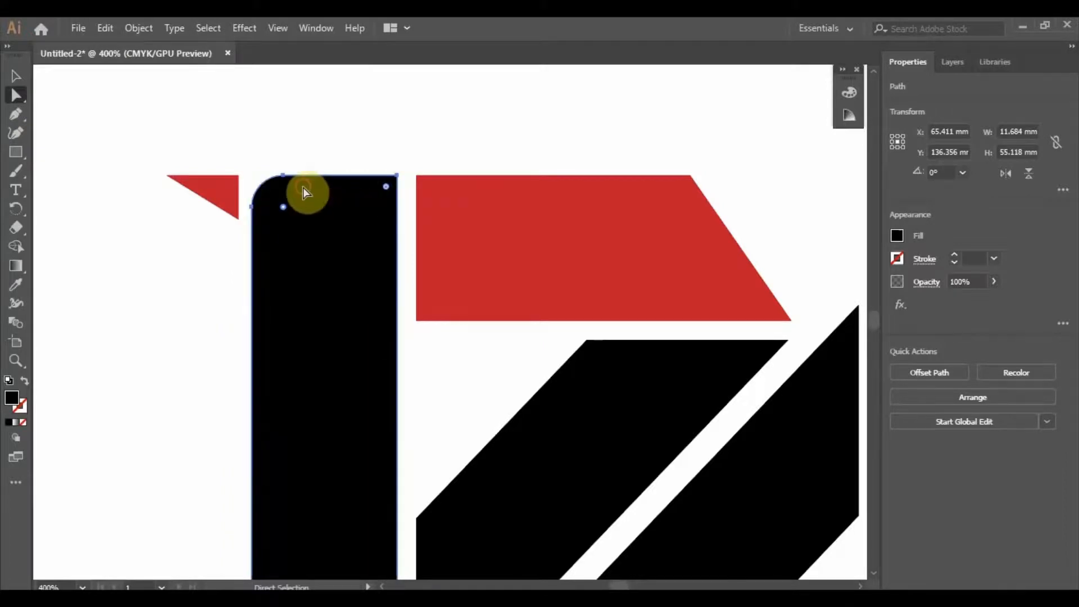
{"action": "left_click", "coordinate": [353, 160]}
Round the right stem's upper-right corner to match the left stem's rounded corner
{"action": "scroll", "coordinate": [277, 164], "scroll_direction": "down", "scroll_amount": 2}
{"action": "left_click", "coordinate": [624, 214], "text": "alt"}
{"action": "scroll", "coordinate": [624, 214], "scroll_direction": "up", "scroll_amount": 2}
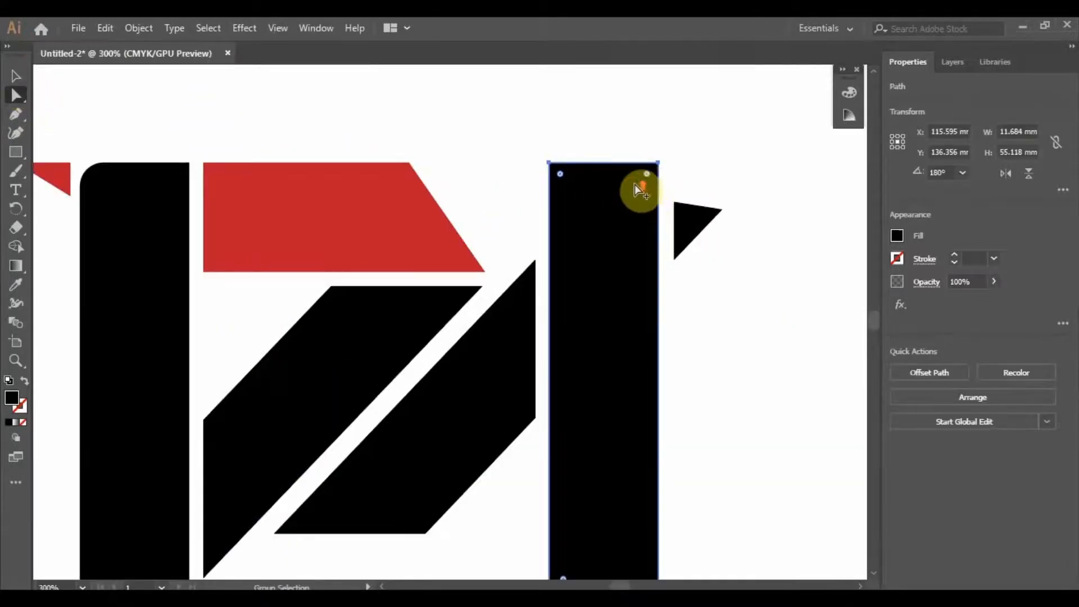
{"action": "left_click_drag", "start_coordinate": [649, 179], "coordinate": [647, 218]}
{"action": "left_click", "coordinate": [703, 234]}
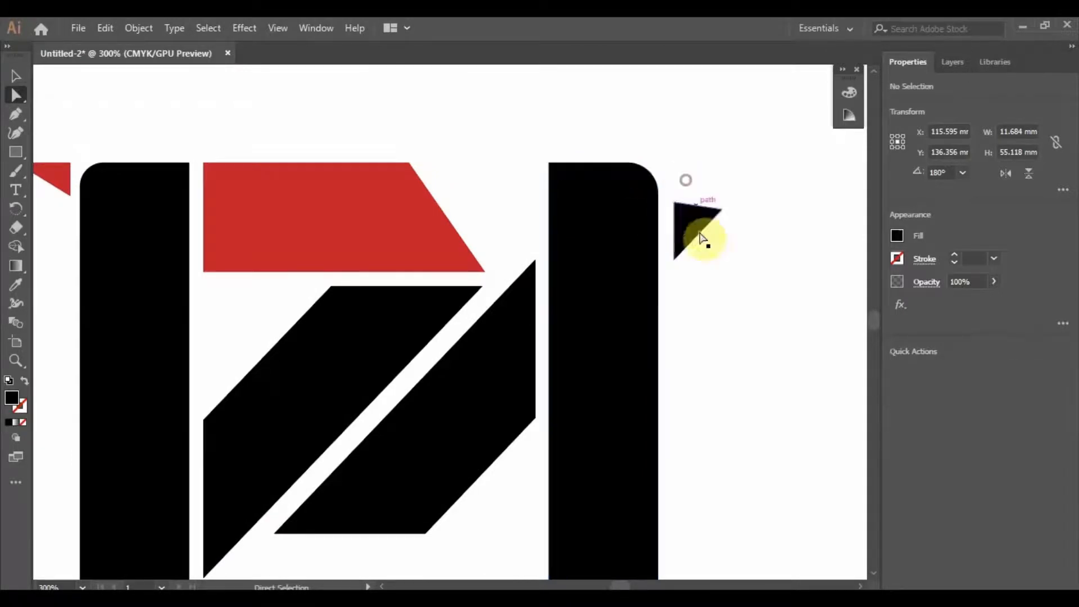
{"action": "scroll", "coordinate": [393, 191], "scroll_direction": "down", "scroll_amount": 2}
{"action": "scroll", "coordinate": [393, 188], "scroll_direction": "up", "scroll_amount": 1}
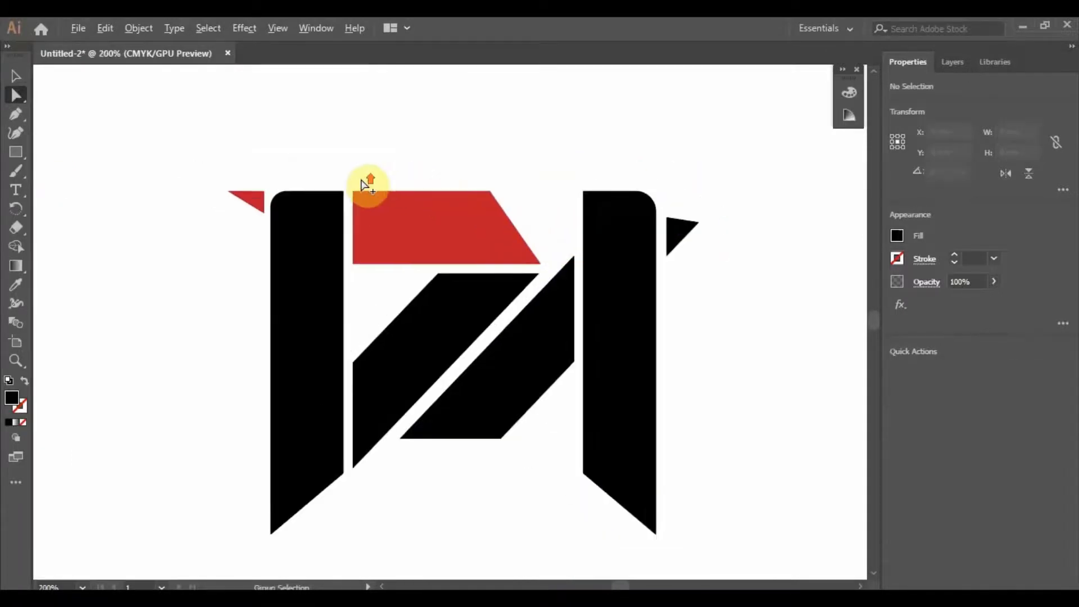
Place a spare copy of the rounded left stem to the left of the logo
{"action": "left_click", "coordinate": [14, 76]}
{"action": "left_click", "coordinate": [213, 142]}
{"action": "scroll", "coordinate": [235, 201], "scroll_direction": "up", "scroll_amount": 2}
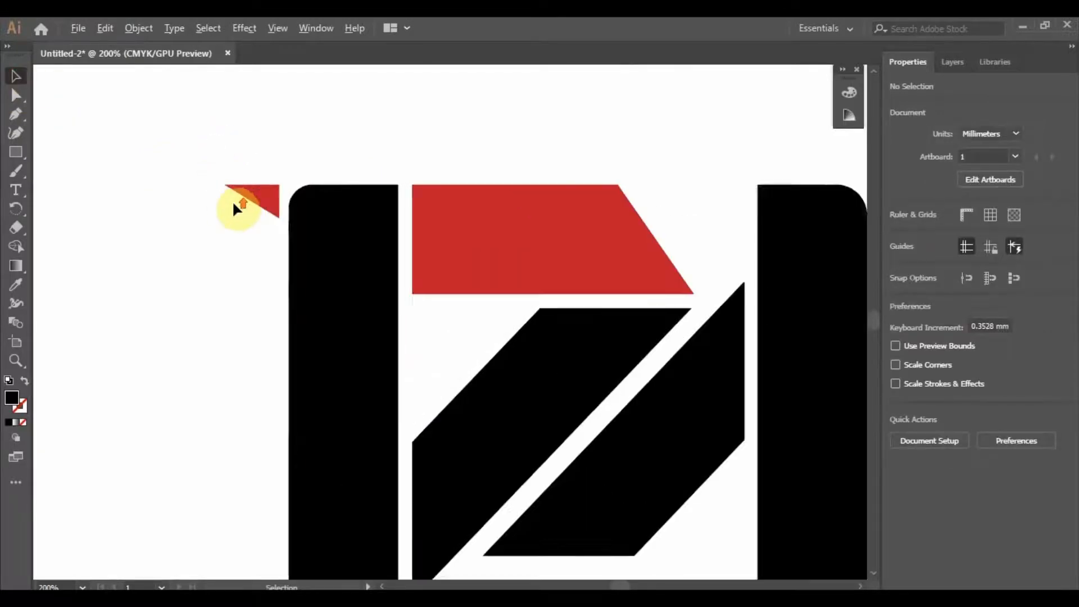
{"action": "left_click_drag", "start_coordinate": [354, 264], "coordinate": [92, 244]}
Slide the small red triangle under the left stem's rounded corner and trim it along the curve with Minus Front
{"action": "left_click", "coordinate": [247, 133]}
{"action": "left_click_drag", "start_coordinate": [275, 200], "coordinate": [313, 209]}
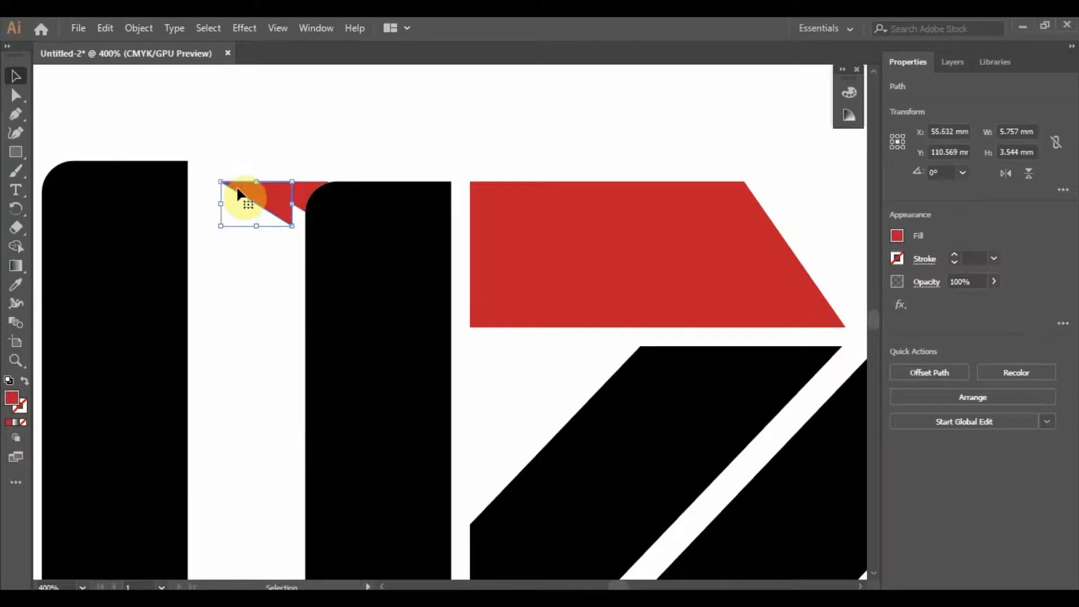
{"action": "left_click_drag", "start_coordinate": [238, 194], "coordinate": [284, 189]}
{"action": "left_click", "coordinate": [369, 255], "text": "shift"}
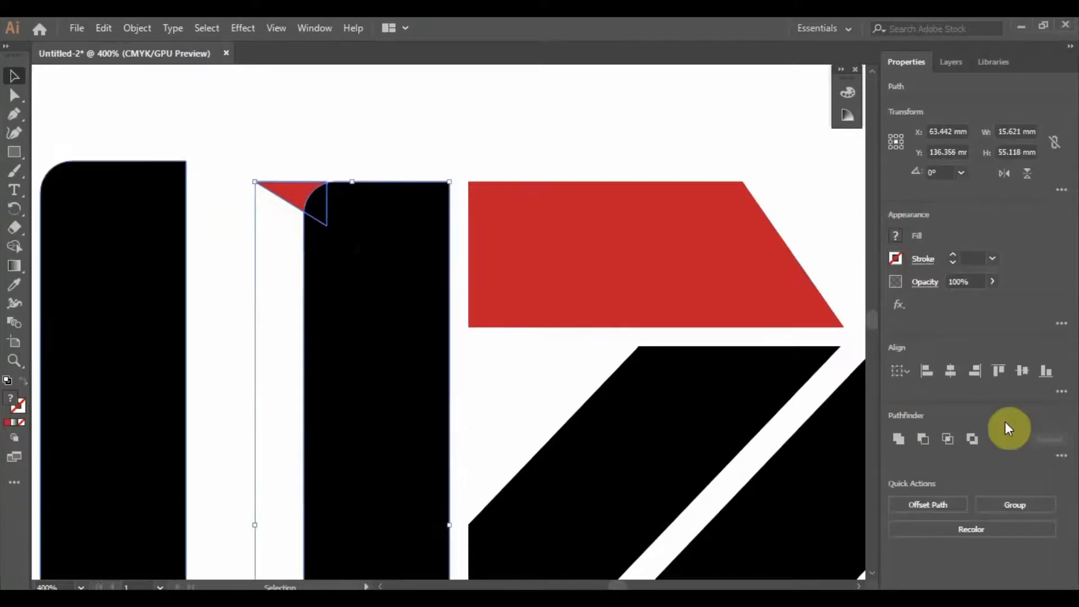
{"action": "left_click", "coordinate": [932, 442]}
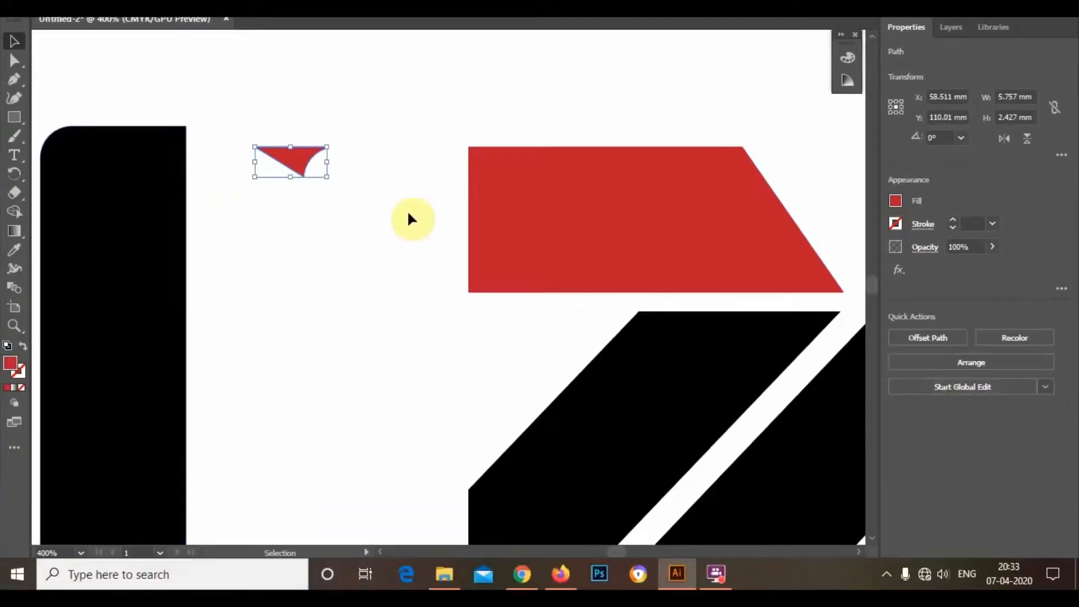
Move the spare stem copy into the left stem's place against the curved red piece, at X 65.249 mm
{"action": "left_click", "coordinate": [397, 218]}
{"action": "left_click_drag", "start_coordinate": [150, 228], "coordinate": [415, 248]}
{"action": "key", "text": "Left"}
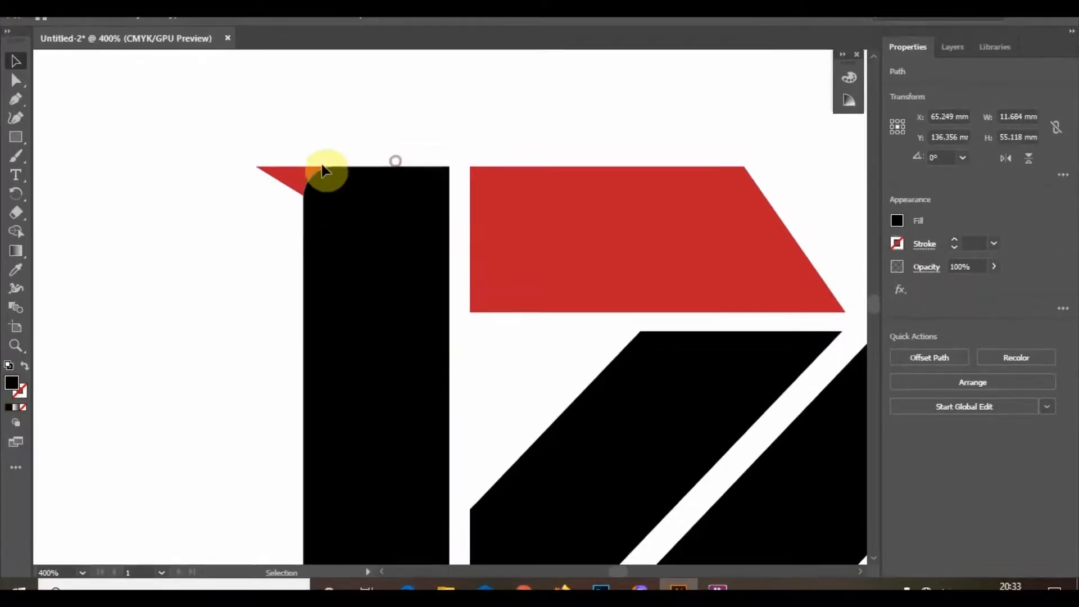
Nudge the curved red piece left, away from the stem's rounded corner, to X 56.747 mm
{"action": "left_click", "coordinate": [308, 175]}
{"action": "key", "text": "Left"}
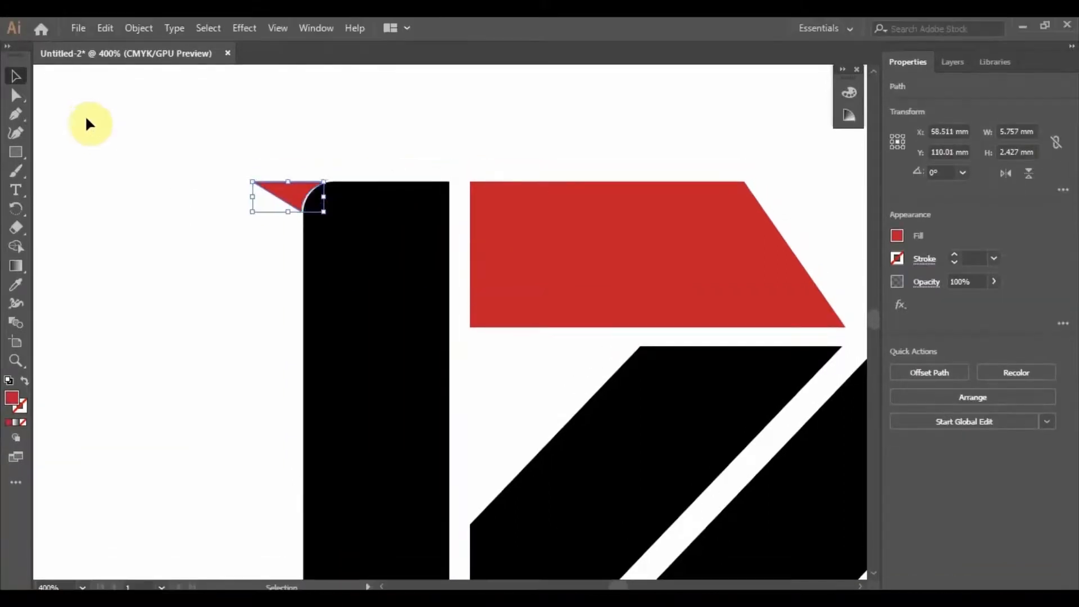
{"action": "key", "text": "Left"}
{"action": "key", "text": "Left"}
{"action": "left_click", "coordinate": [281, 142]}
Nudge the right diagonal piece up to Y 133.496 mm and one increment toward the right stem
{"action": "scroll", "coordinate": [241, 168], "scroll_direction": "down", "scroll_amount": 5}
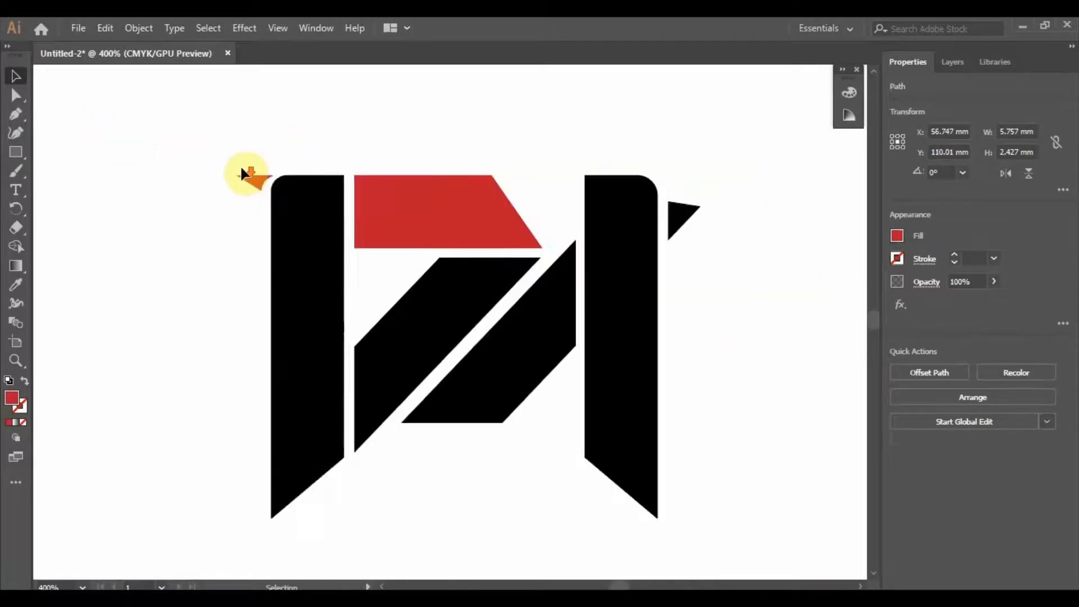
{"action": "scroll", "coordinate": [361, 195], "scroll_direction": "up", "scroll_amount": 2}
{"action": "scroll", "coordinate": [404, 181], "scroll_direction": "up", "scroll_amount": 1}
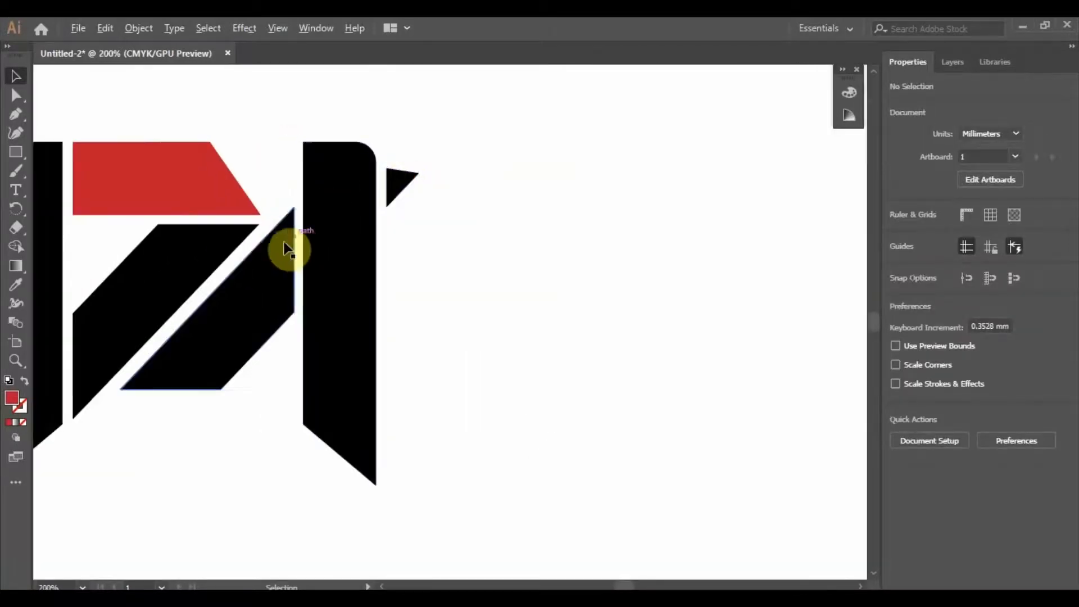
{"action": "left_click", "coordinate": [288, 256]}
{"action": "key", "text": "Up"}
{"action": "key", "text": "Up"}
{"action": "key", "text": "Up"}
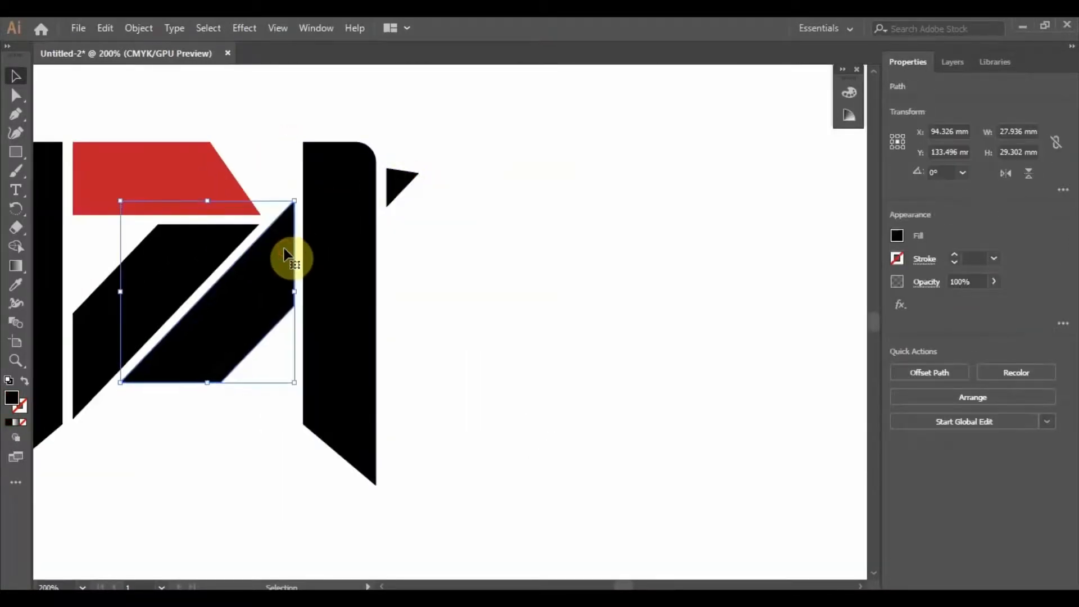
{"action": "key", "text": "Right"}
{"action": "left_click", "coordinate": [356, 249]}
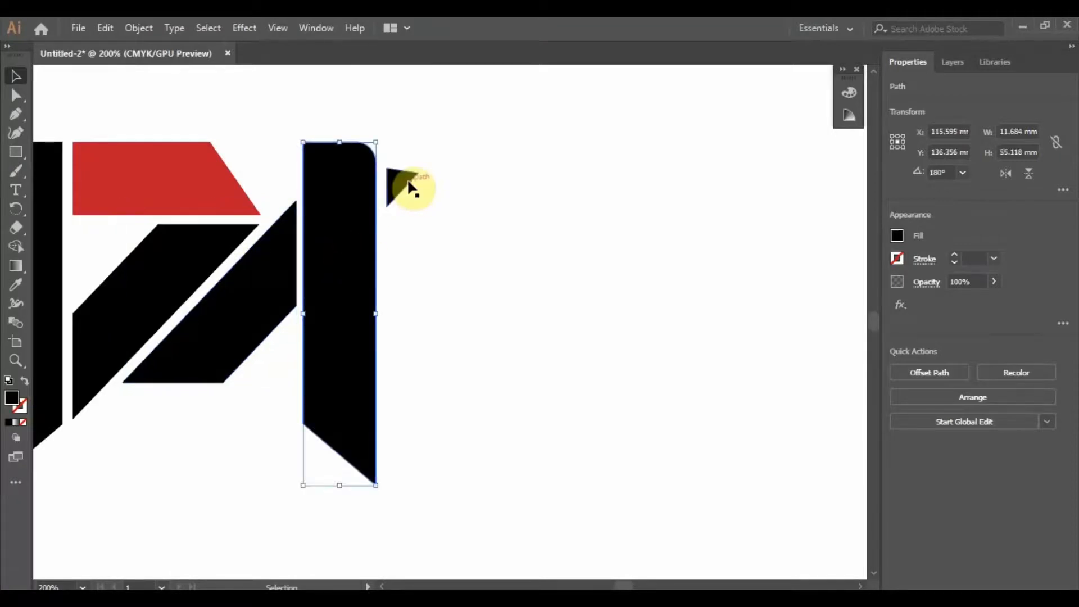
Move the small black triangle up beside the right stem's rounded corner and raise its outer anchor until its upper edge is level
{"action": "left_click_drag", "start_coordinate": [410, 188], "coordinate": [406, 159]}
{"action": "left_click", "coordinate": [450, 162]}
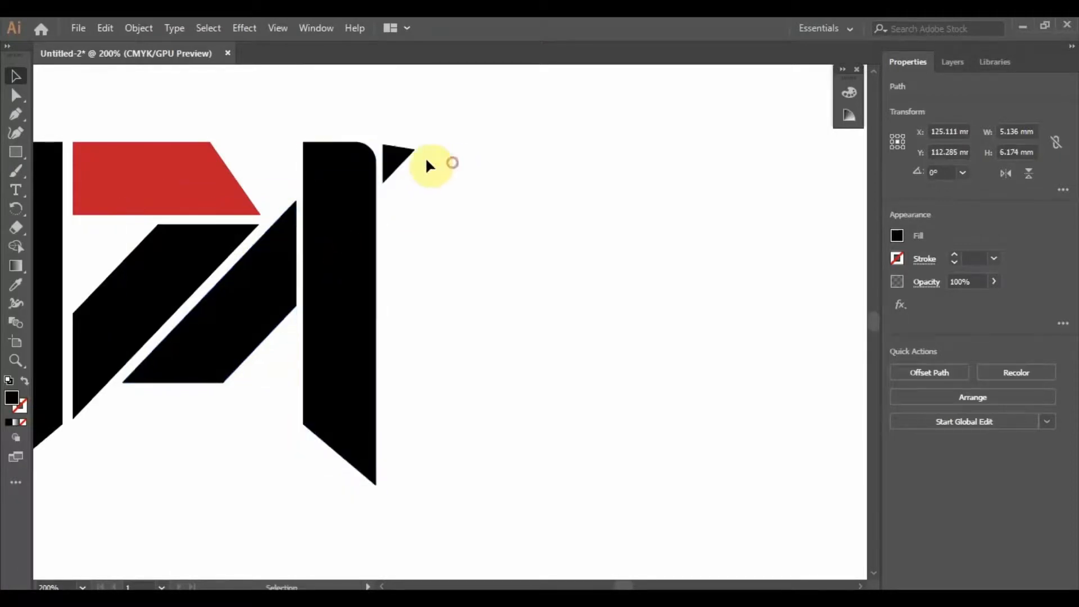
{"action": "scroll", "coordinate": [395, 153], "scroll_direction": "up", "scroll_amount": 2}
{"action": "left_click", "coordinate": [396, 153]}
{"action": "left_click", "coordinate": [16, 100]}
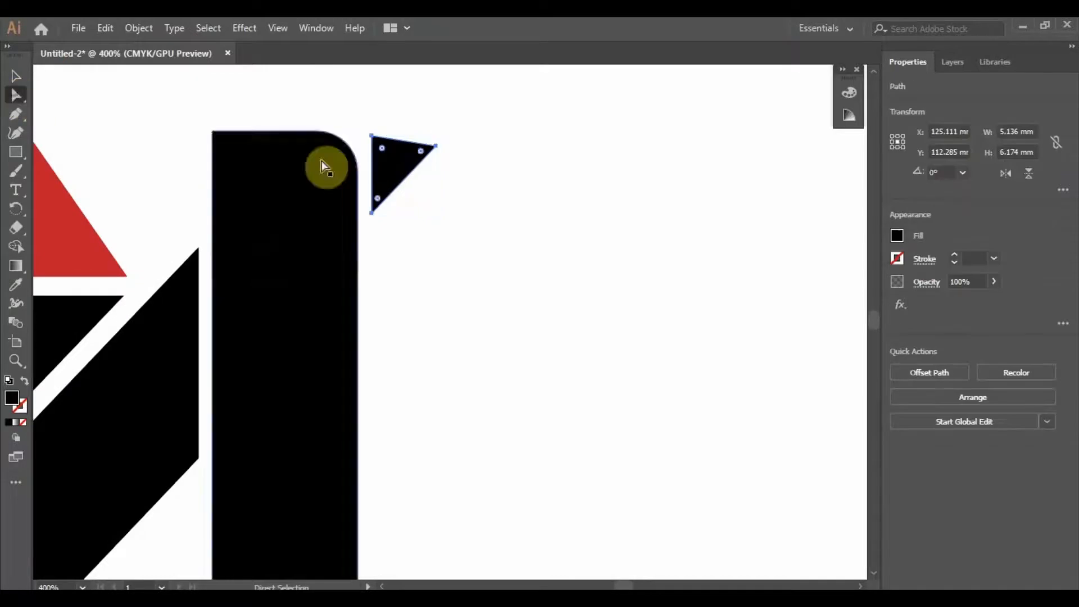
{"action": "left_click", "coordinate": [438, 149]}
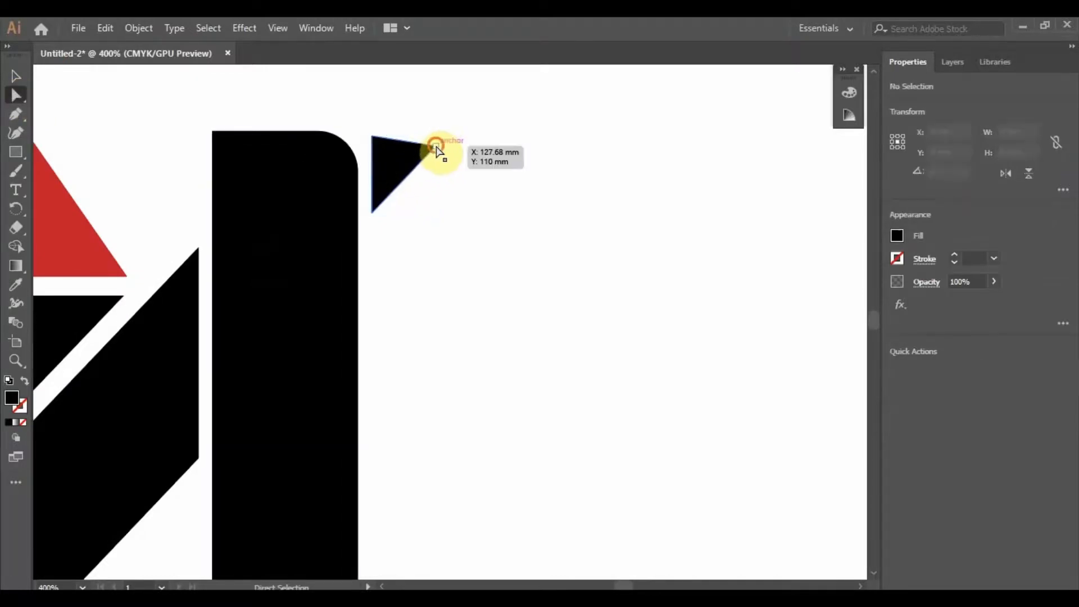
{"action": "left_click", "coordinate": [438, 150]}
{"action": "left_click_drag", "start_coordinate": [437, 144], "coordinate": [436, 138]}
{"action": "left_click", "coordinate": [480, 153]}
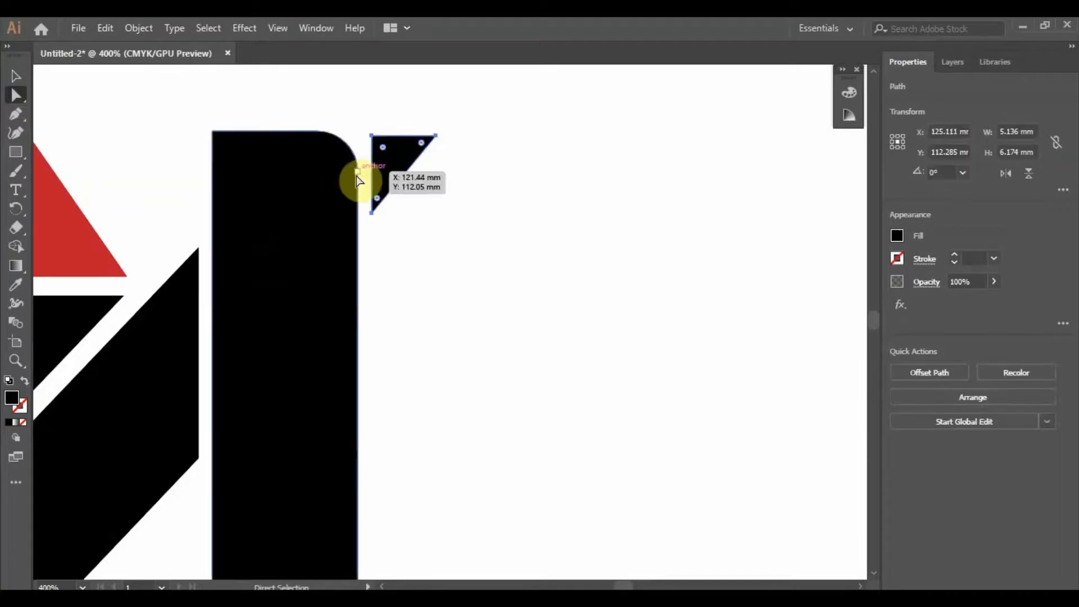
Place a spare copy of the right stem at X 137.757 mm and fill the small triangle with pink
{"action": "left_click", "coordinate": [311, 203]}
{"action": "left_click_drag", "start_coordinate": [316, 255], "coordinate": [592, 250]}
{"action": "left_click", "coordinate": [416, 162]}
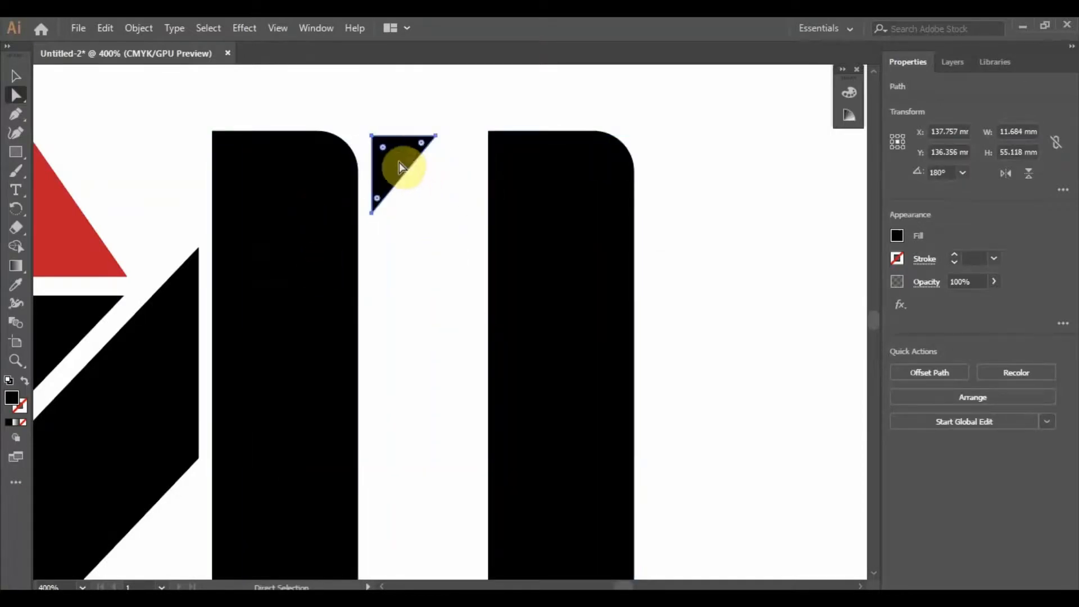
{"action": "left_click", "coordinate": [896, 235]}
{"action": "left_click", "coordinate": [823, 292]}
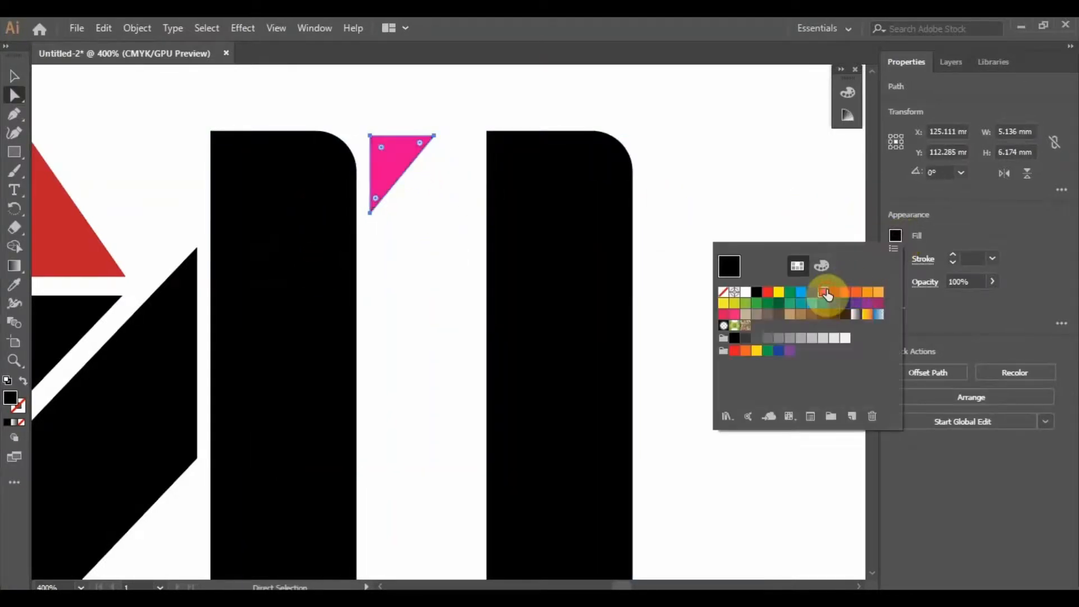
Slide the pink triangle under the right stem's rounded corner to X 122.127 mm and trim it along the curve with Minus Front
{"action": "left_click", "coordinate": [404, 157]}
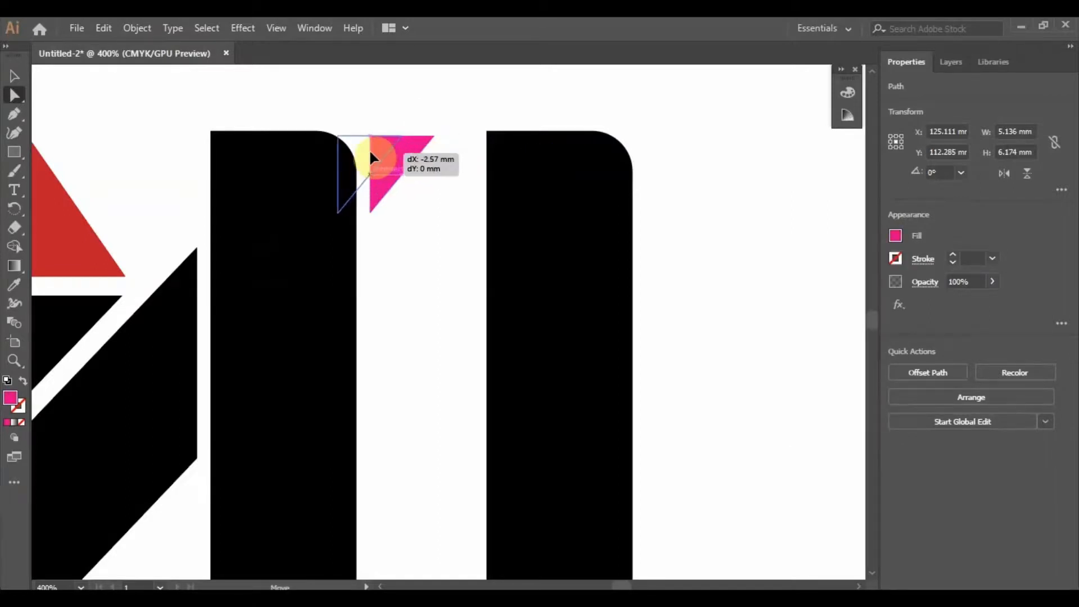
{"action": "left_click_drag", "start_coordinate": [370, 153], "coordinate": [365, 152]}
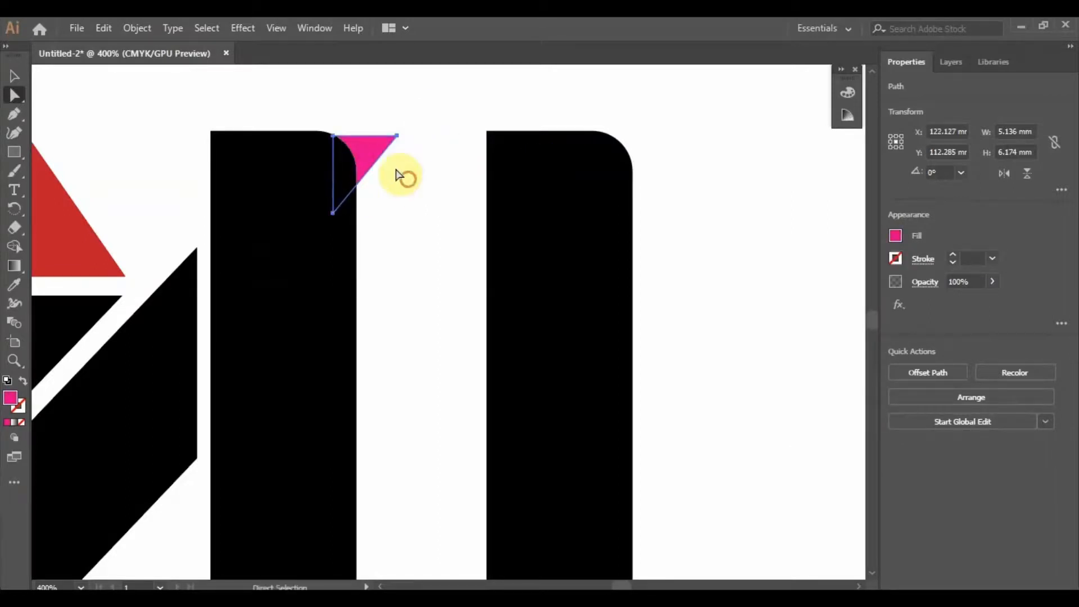
{"action": "left_click", "coordinate": [296, 188], "text": "shift"}
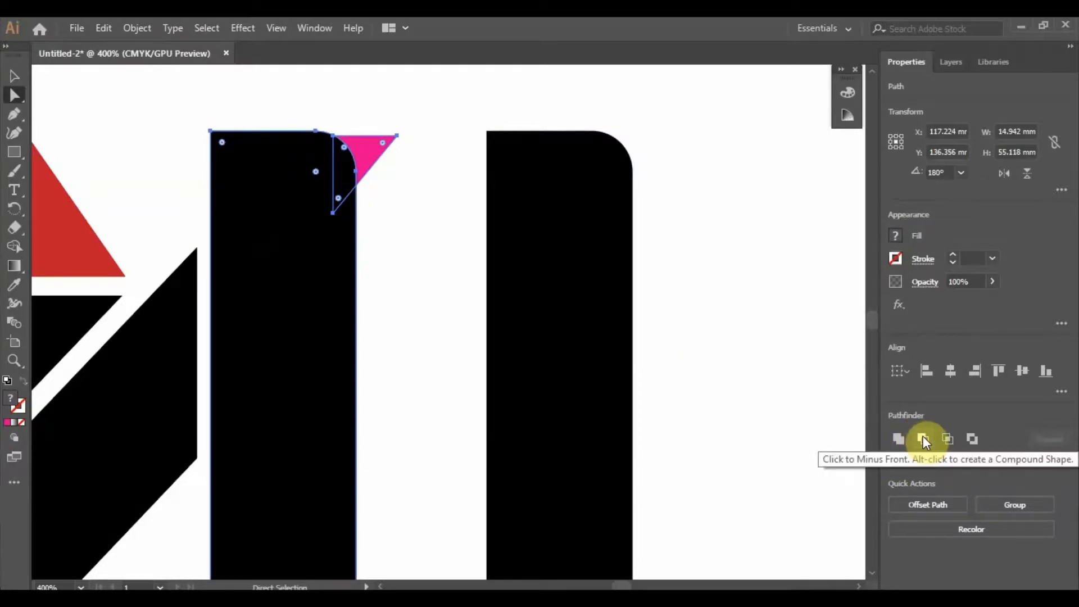
{"action": "left_click", "coordinate": [922, 436]}
{"action": "left_click", "coordinate": [407, 243]}
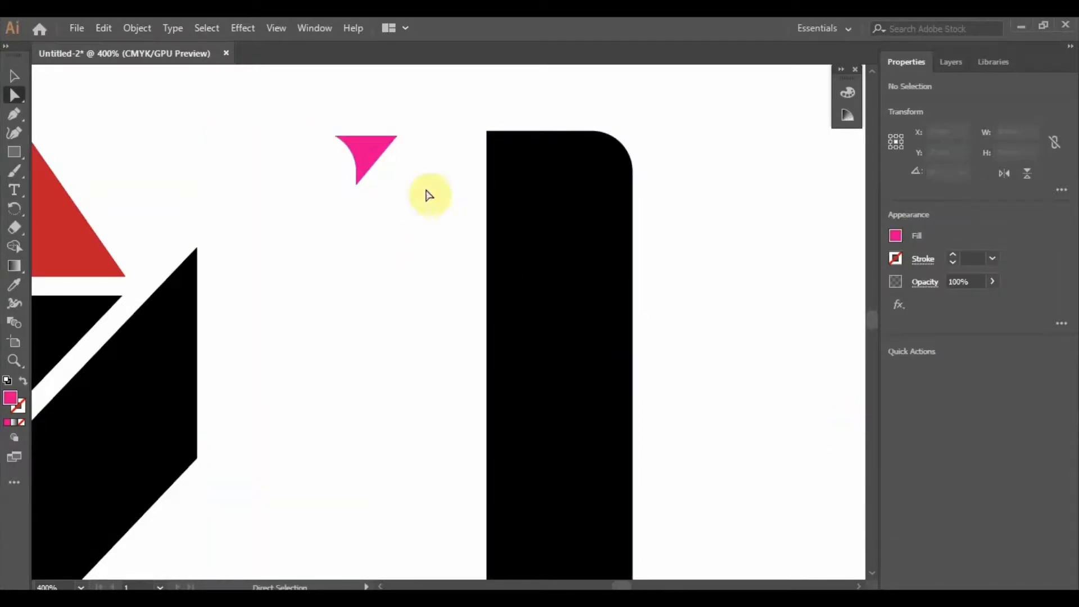
Move the spare stem copy into the right stem's place against the curved pink piece
{"action": "left_click", "coordinate": [371, 161]}
{"action": "left_click", "coordinate": [667, 275]}
{"action": "left_click_drag", "start_coordinate": [588, 276], "coordinate": [316, 267]}
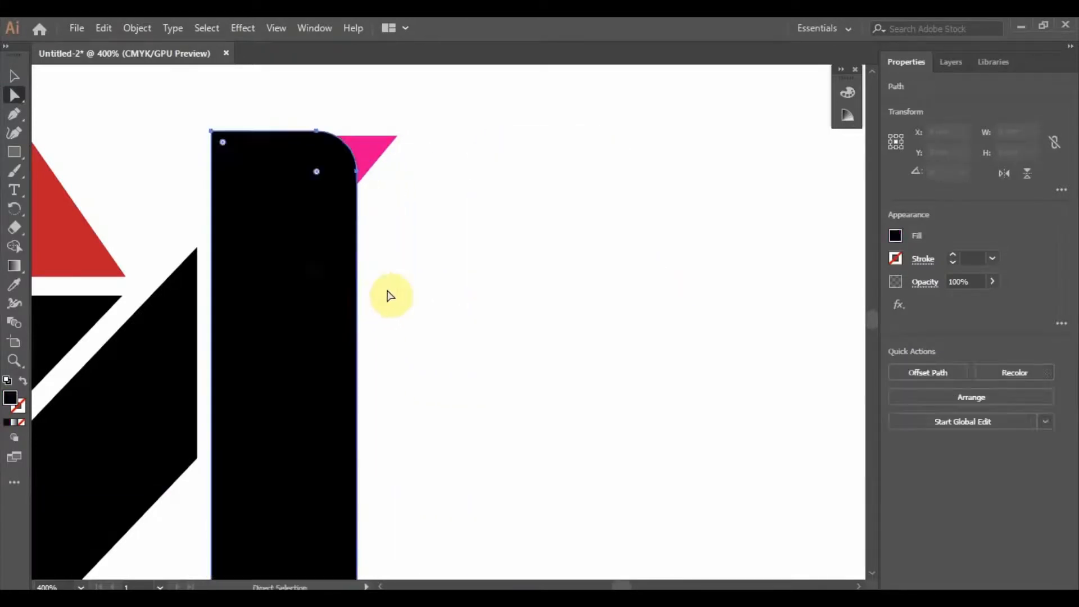
{"action": "left_click", "coordinate": [387, 290]}
{"action": "left_click", "coordinate": [374, 188]}
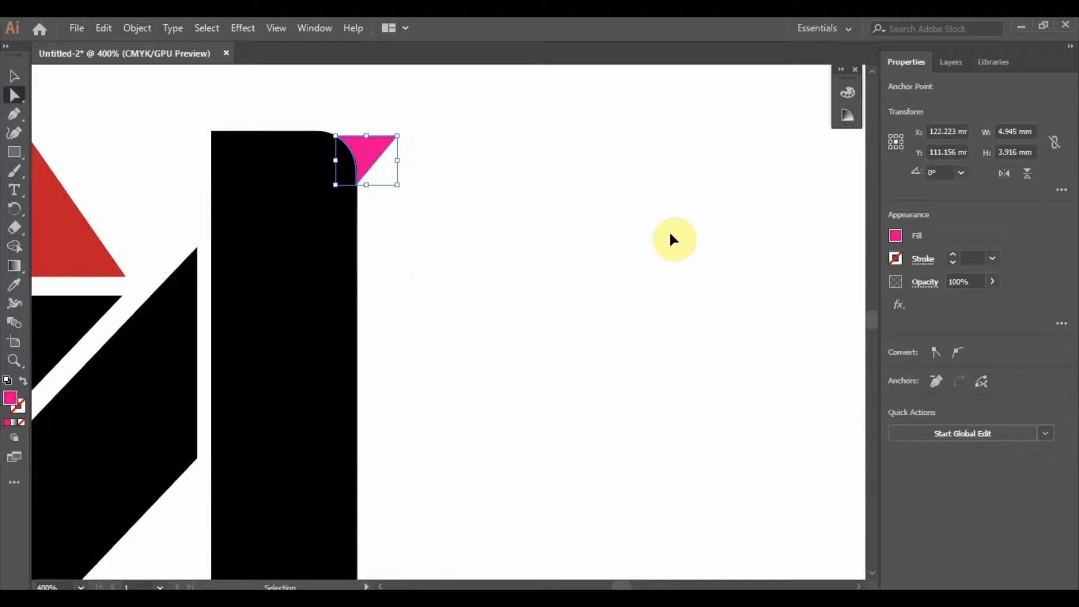
{"action": "key", "text": "ctrl+z"}
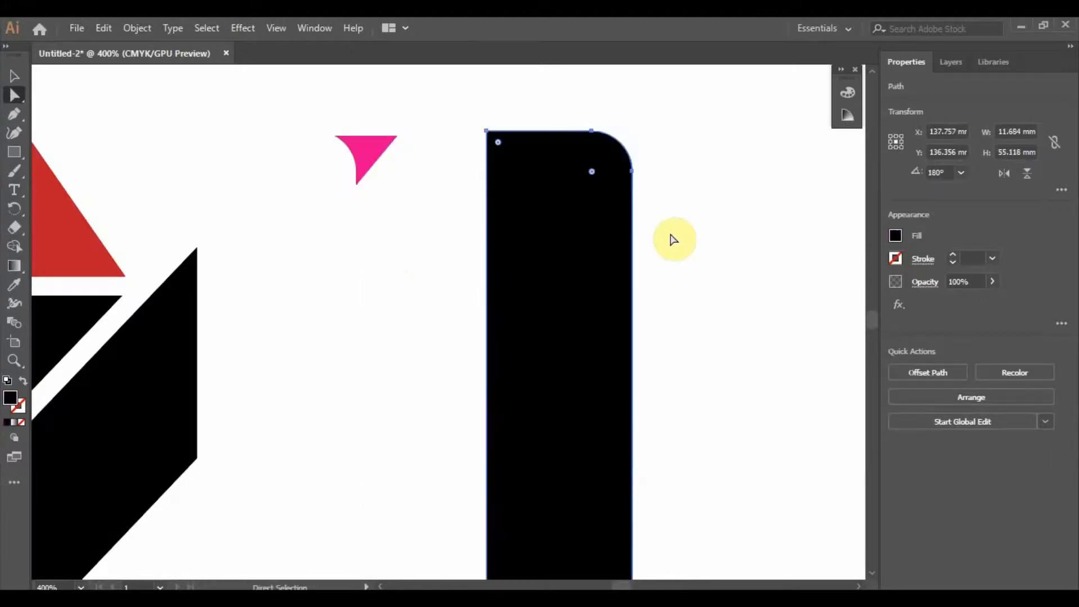
{"action": "key", "text": "ctrl+shift+z"}
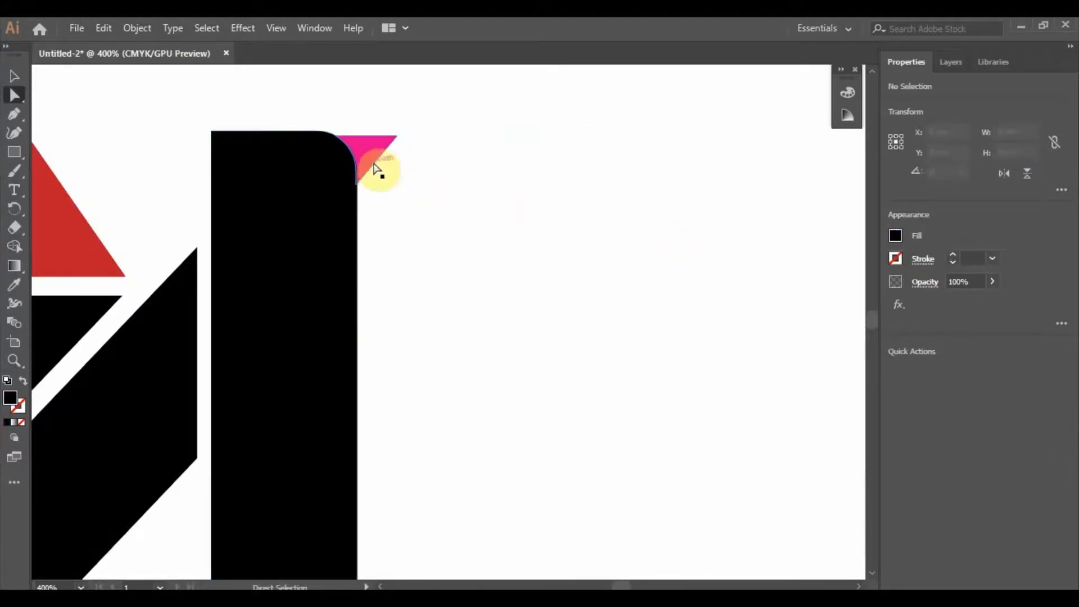
Nudge the curved pink piece right, away from the right stem's rounded corner, leaving a narrow gap
{"action": "left_click", "coordinate": [380, 167]}
{"action": "left_click", "coordinate": [16, 76]}
{"action": "left_click", "coordinate": [359, 184]}
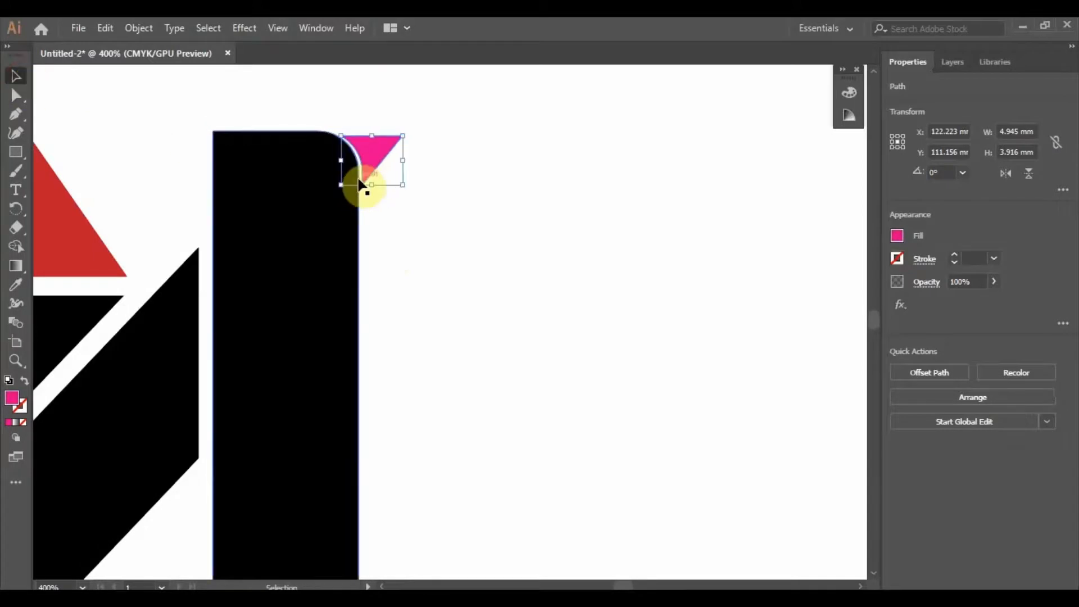
{"action": "left_click", "coordinate": [448, 205]}
Lengthen both stems downward to about 60 mm tall by moving their four lower anchors together
{"action": "key", "text": "ctrl+1"}
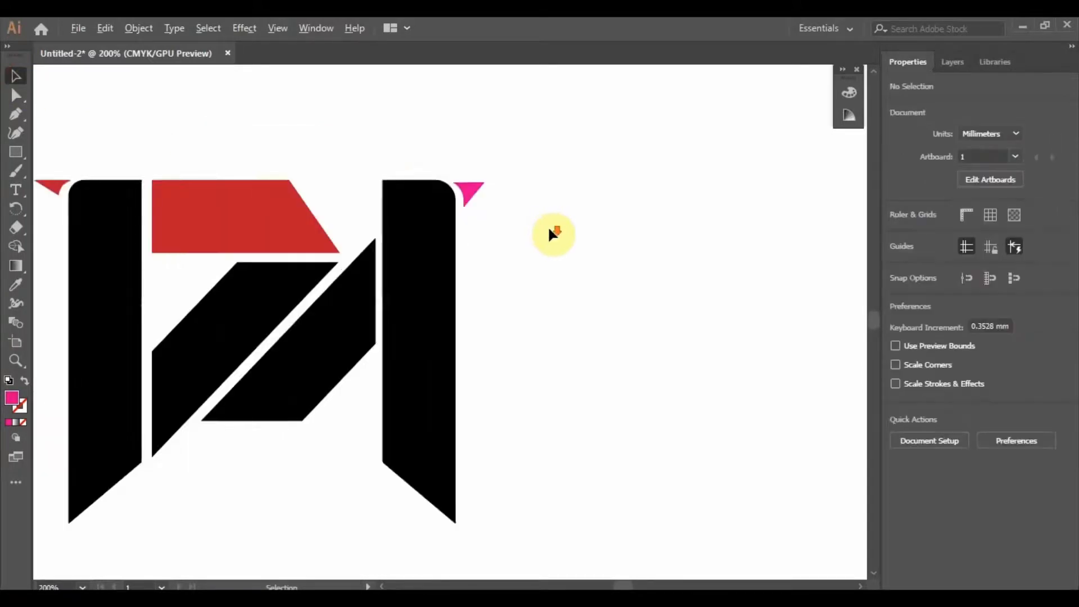
{"action": "key", "text": "ctrl+plus"}
{"action": "left_click", "coordinate": [260, 344]}
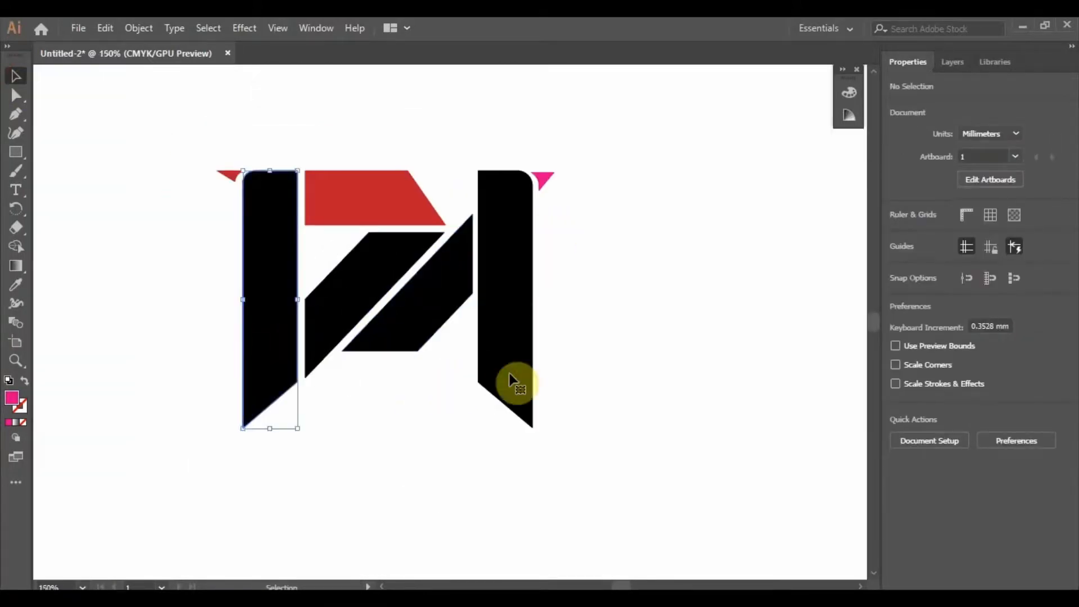
{"action": "left_click", "coordinate": [510, 374], "text": "shift"}
{"action": "left_click", "coordinate": [17, 96]}
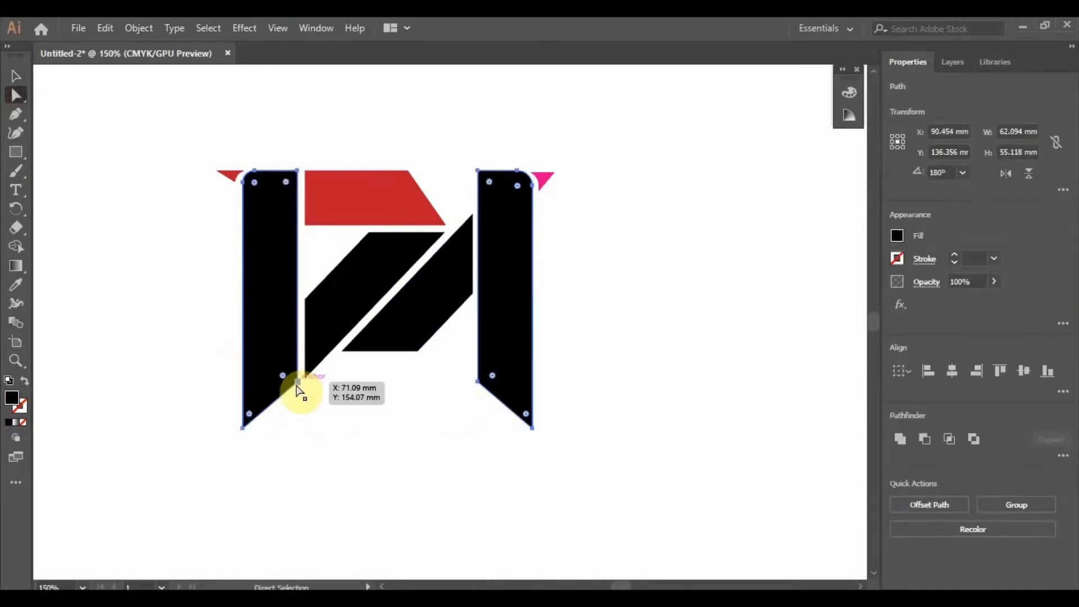
{"action": "left_click", "coordinate": [243, 429], "text": "shift"}
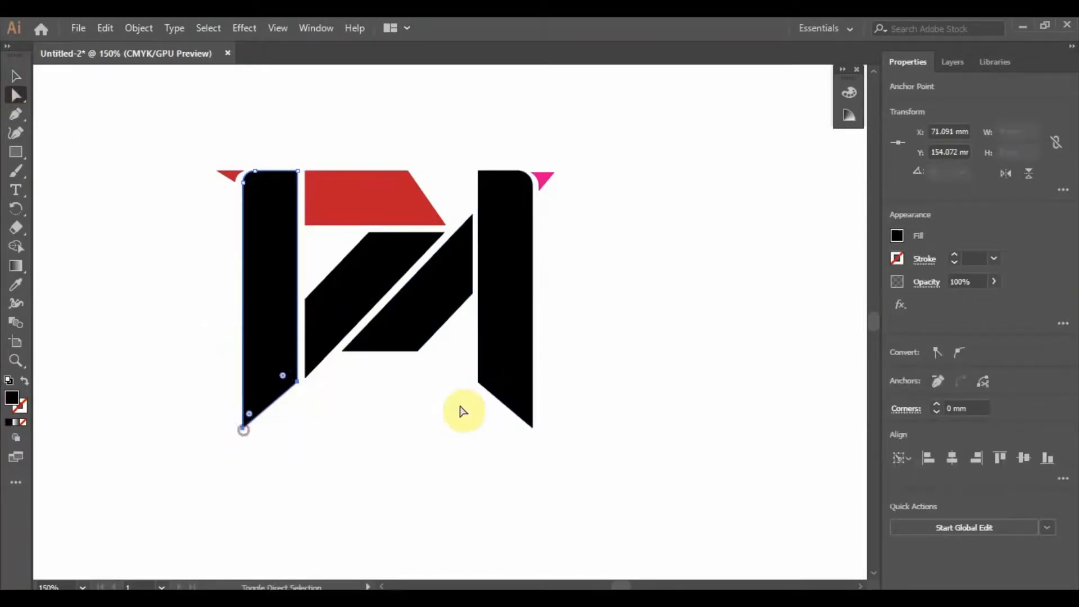
{"action": "left_click", "coordinate": [477, 382], "text": "shift"}
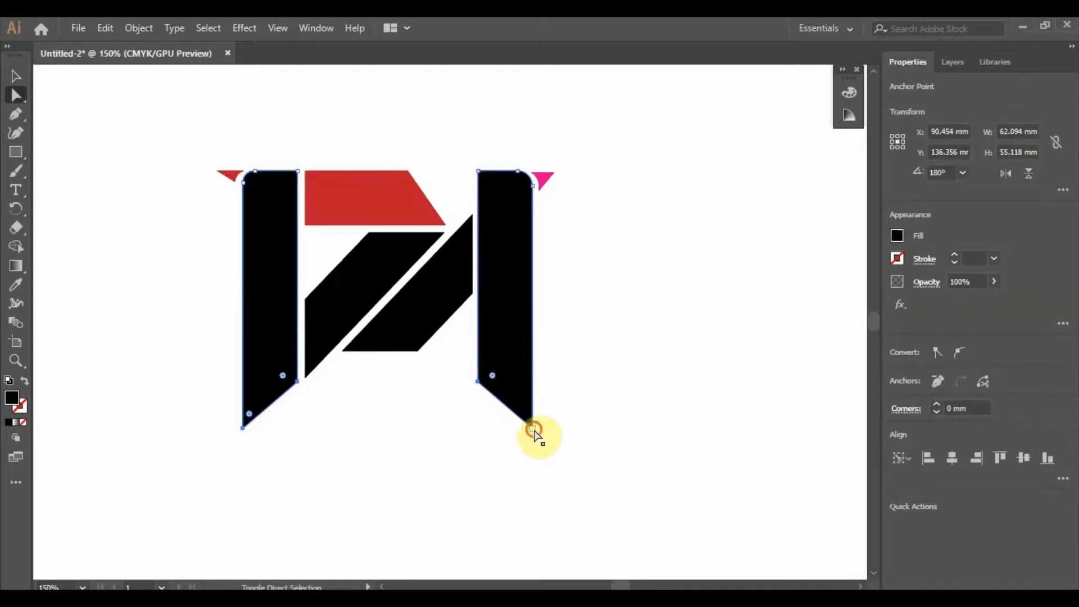
{"action": "left_click_drag", "start_coordinate": [532, 428], "coordinate": [533, 450]}
{"action": "left_click", "coordinate": [591, 428]}
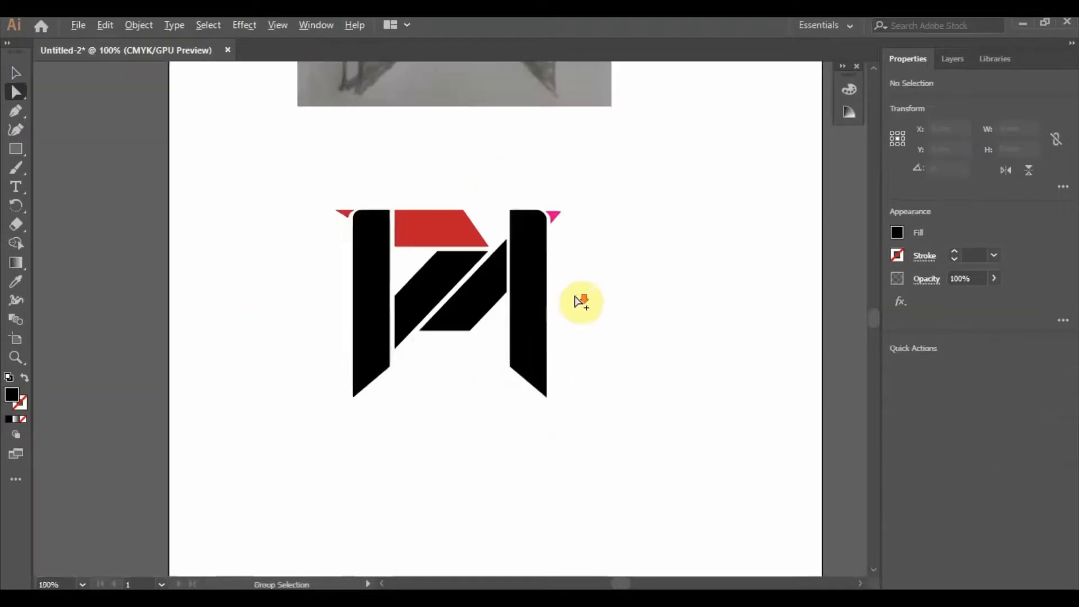
Fill the red crossbar, the small red corner piece and the pink corner piece with black
{"action": "left_click", "coordinate": [418, 218]}
{"action": "left_click", "coordinate": [260, 200], "text": "shift"}
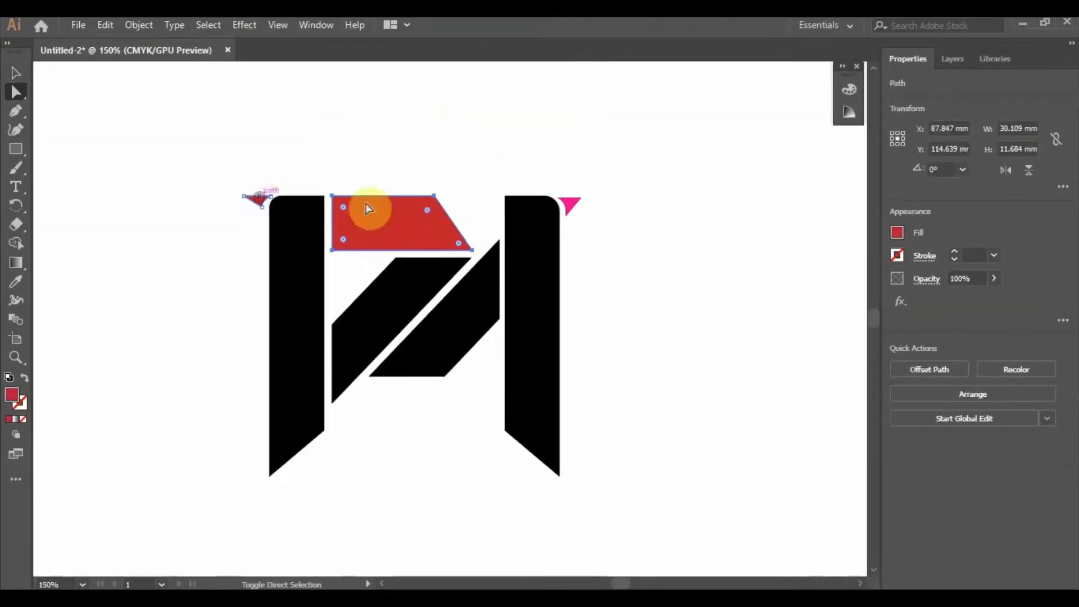
{"action": "left_click", "coordinate": [572, 208], "text": "shift"}
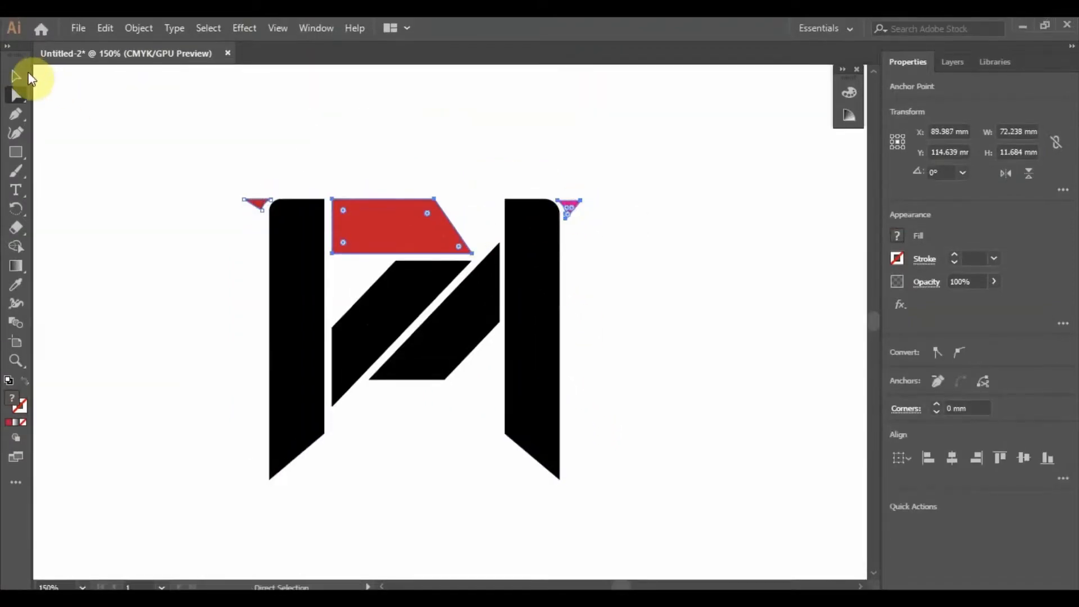
{"action": "left_click", "coordinate": [16, 73]}
{"action": "left_click", "coordinate": [896, 235]}
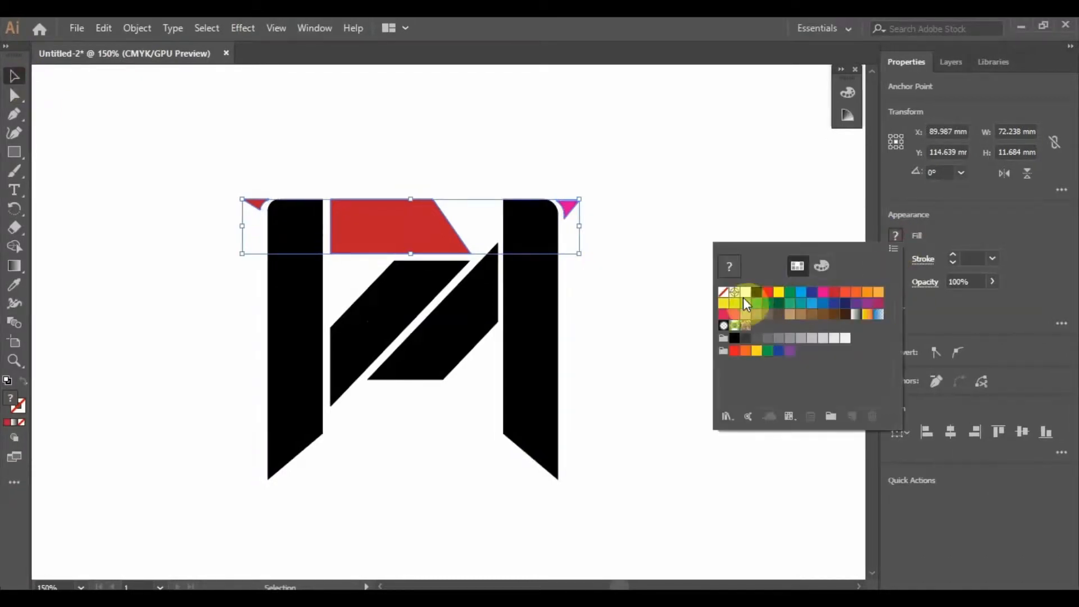
{"action": "left_click", "coordinate": [756, 291]}
{"action": "left_click", "coordinate": [391, 127]}
{"action": "left_click", "coordinate": [489, 154]}
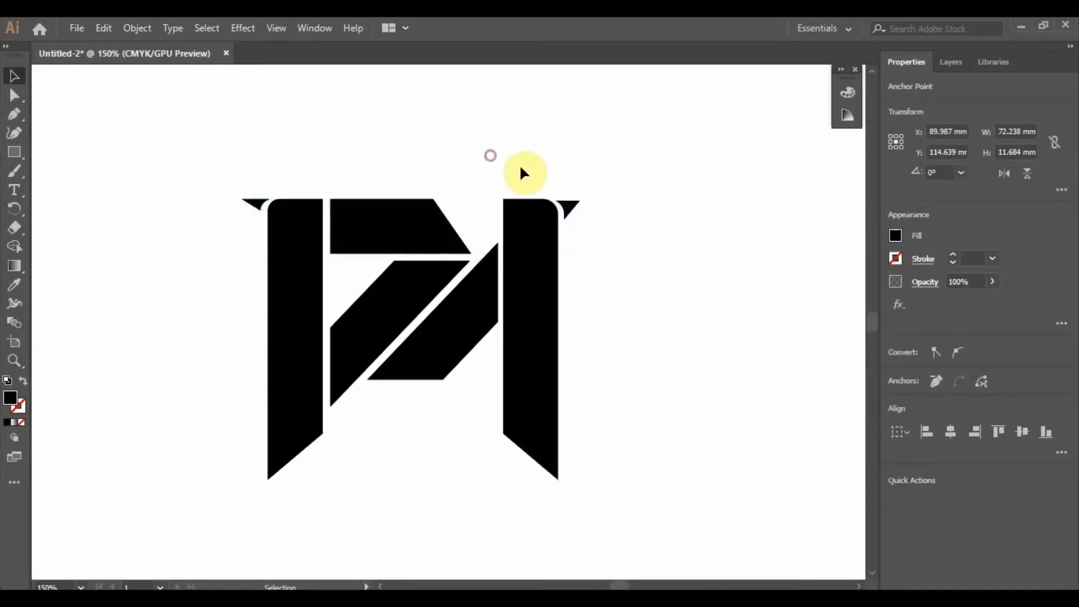
Draw a black rectangle about 96 by 72.6 mm covering the whole monogram
{"action": "scroll", "coordinate": [573, 188], "scroll_direction": "down", "scroll_amount": 2}
{"action": "scroll", "coordinate": [511, 157], "scroll_direction": "up", "scroll_amount": 1}
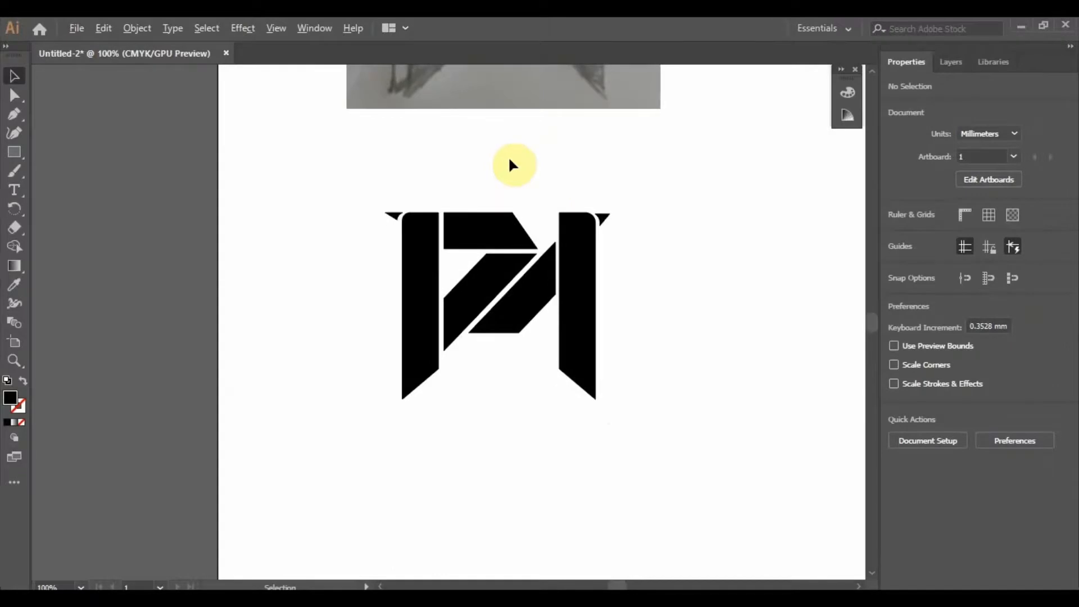
{"action": "scroll", "coordinate": [506, 212], "scroll_direction": "up", "scroll_amount": 1}
{"action": "scroll", "coordinate": [475, 212], "scroll_direction": "down", "scroll_amount": 4}
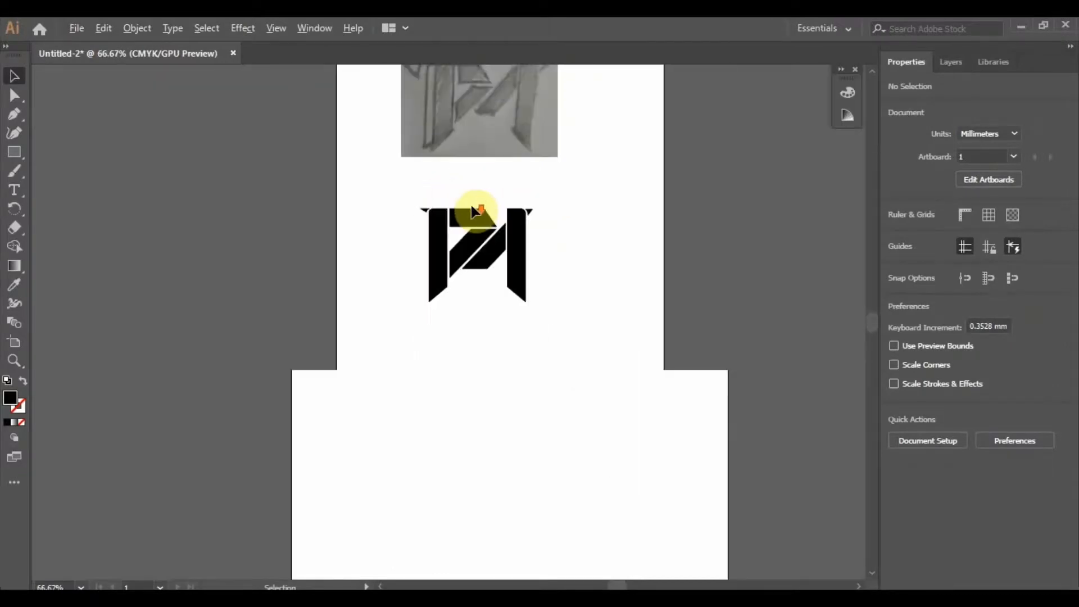
{"action": "scroll", "coordinate": [465, 187], "scroll_direction": "up", "scroll_amount": 2}
{"action": "scroll", "coordinate": [466, 188], "scroll_direction": "up", "scroll_amount": 1}
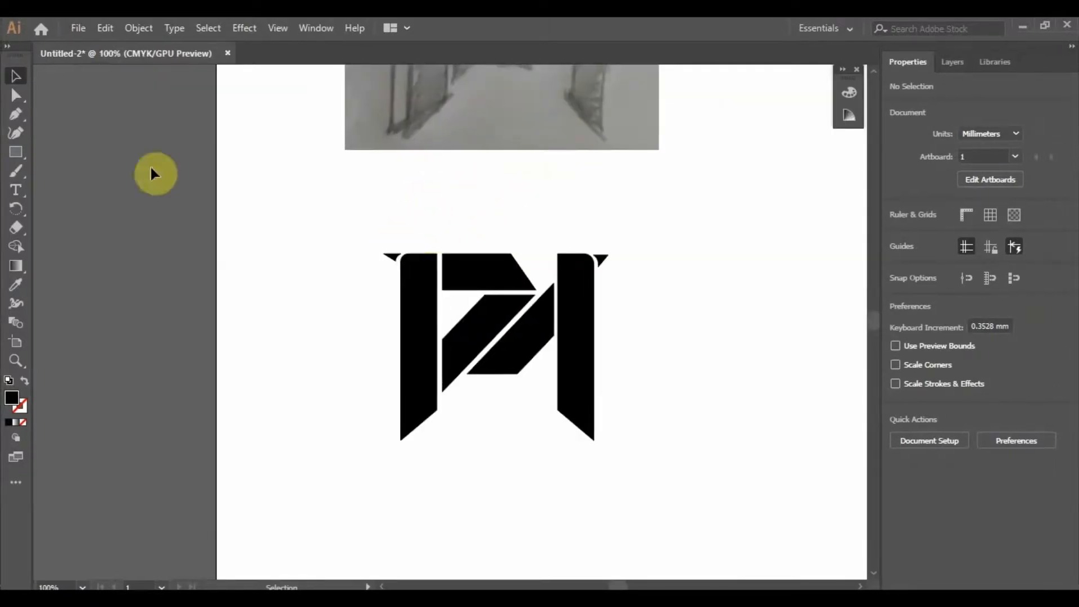
{"action": "left_click", "coordinate": [23, 147]}
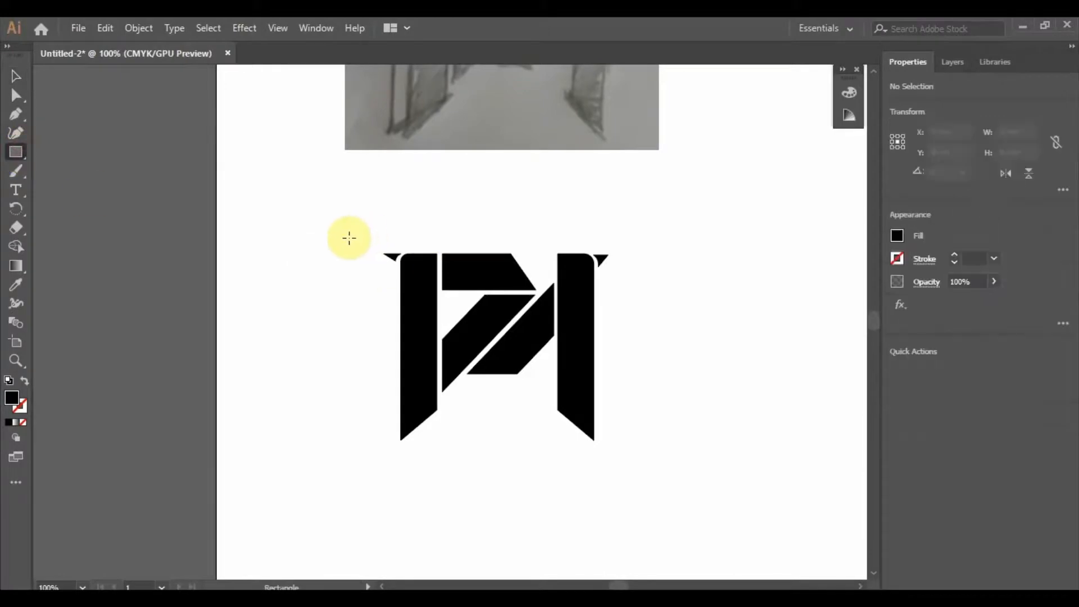
{"action": "left_click_drag", "start_coordinate": [349, 238], "coordinate": [648, 447]}
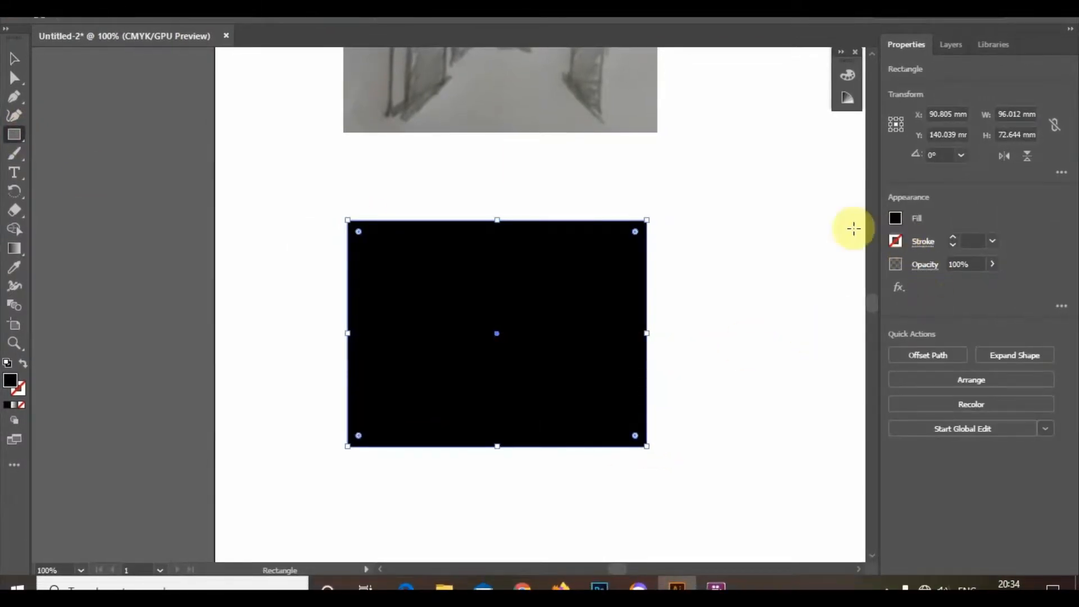
Send the black rectangle to the back, behind the monogram pieces, and deselect it
{"action": "left_click", "coordinate": [983, 382]}
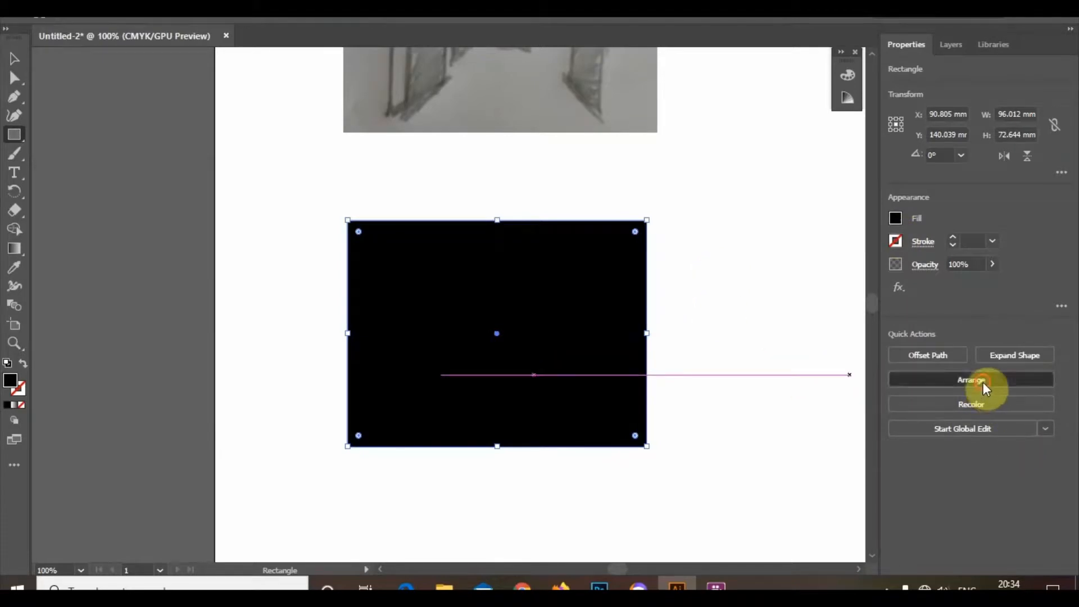
{"action": "left_click", "coordinate": [968, 449]}
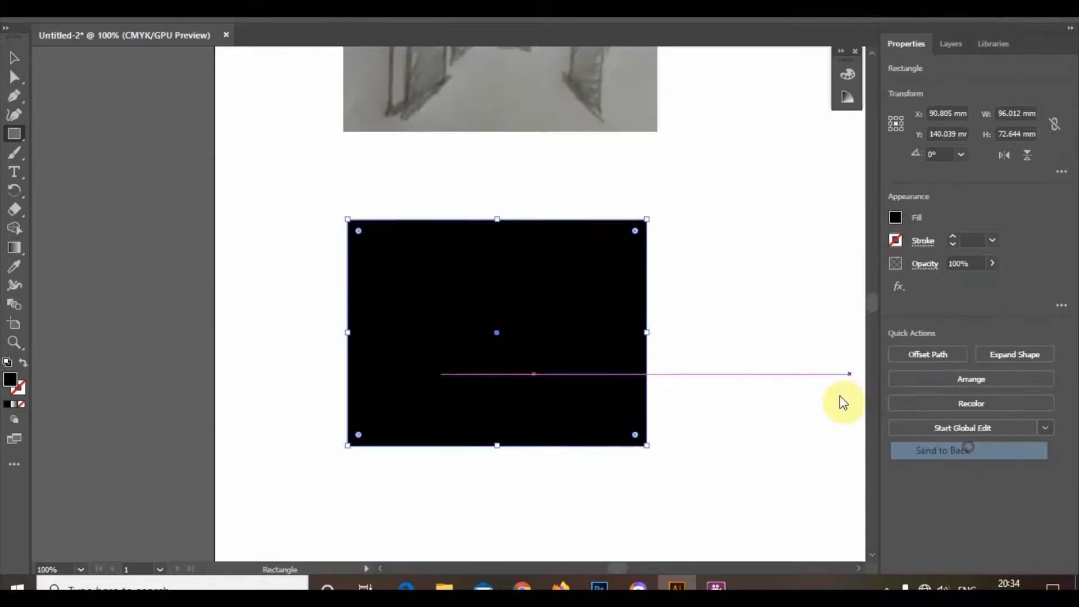
{"action": "left_click", "coordinate": [15, 59]}
{"action": "left_click", "coordinate": [384, 172]}
{"action": "left_click", "coordinate": [418, 274]}
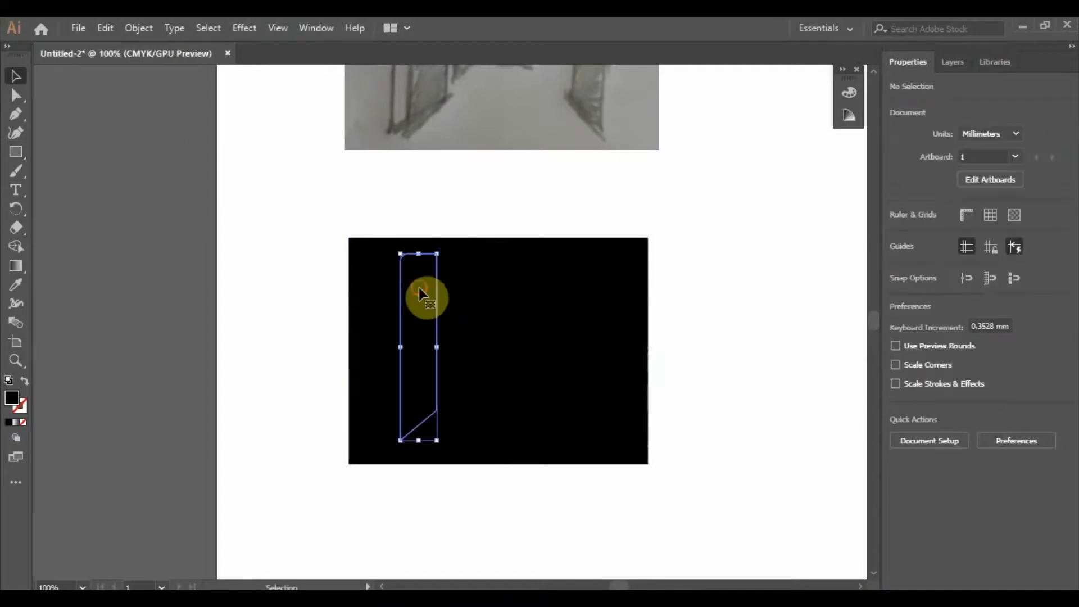
{"action": "left_click", "coordinate": [382, 269], "text": "shift"}
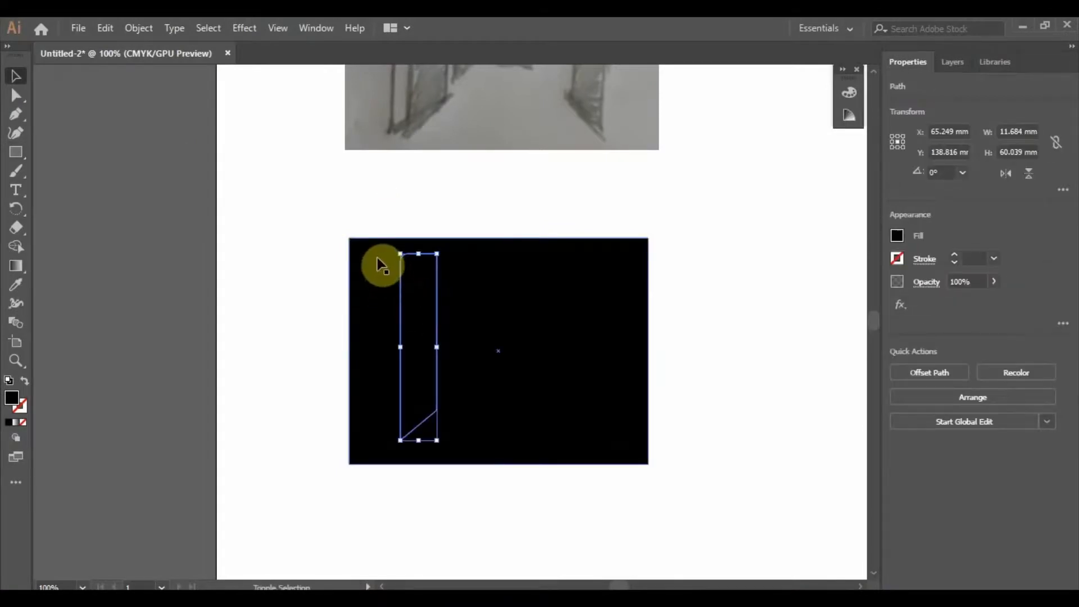
{"action": "left_click", "coordinate": [376, 263], "text": "shift"}
{"action": "left_click", "coordinate": [369, 256], "text": "shift"}
{"action": "left_click", "coordinate": [422, 220]}
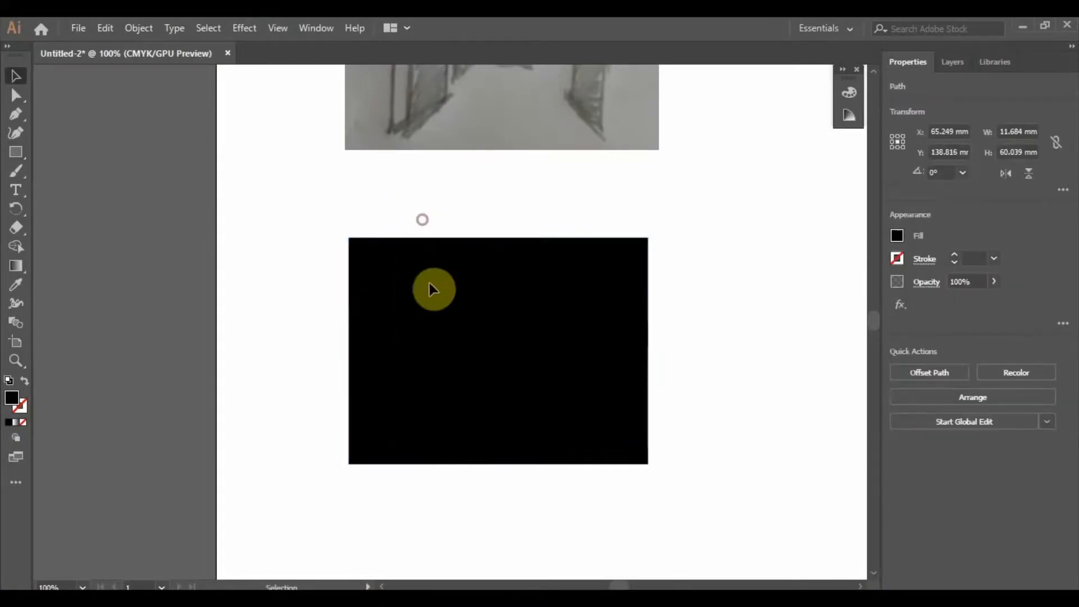
Fill both stems, the crossbar, both diagonals and the right corner piece of the monogram with white
{"action": "left_click", "coordinate": [428, 283]}
{"action": "left_click", "coordinate": [505, 302], "text": "shift"}
{"action": "left_click", "coordinate": [488, 270], "text": "shift"}
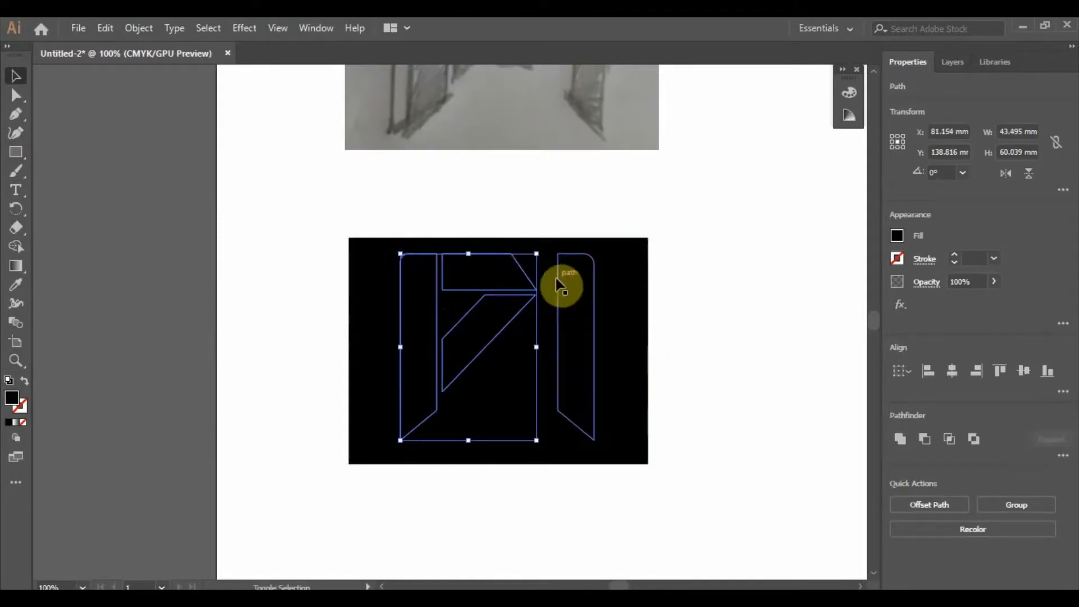
{"action": "left_click", "coordinate": [572, 278], "text": "shift"}
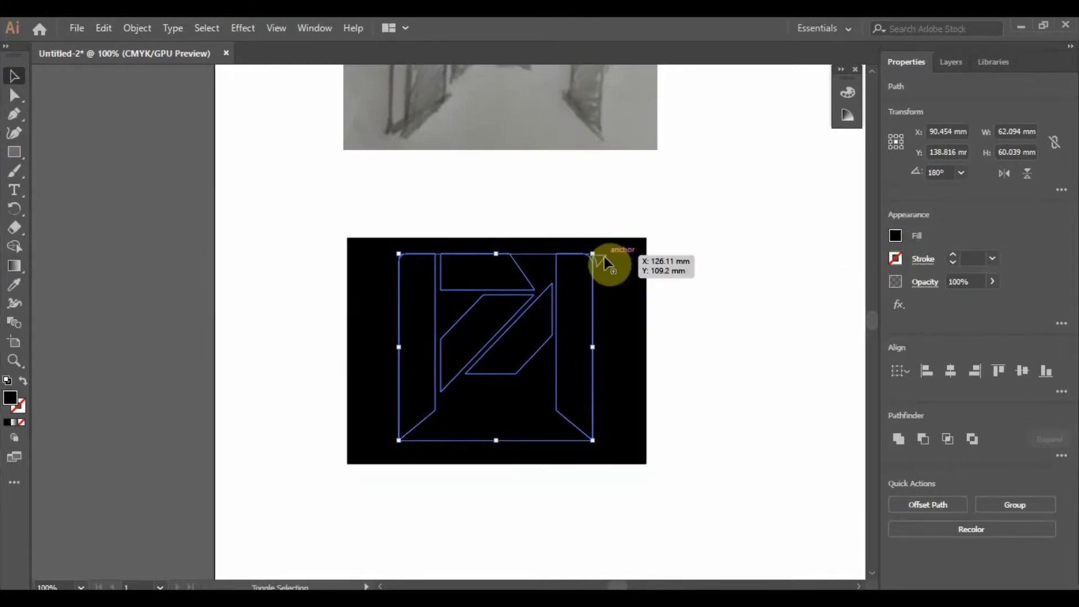
{"action": "left_click", "coordinate": [605, 259], "text": "shift"}
{"action": "left_click", "coordinate": [895, 235]}
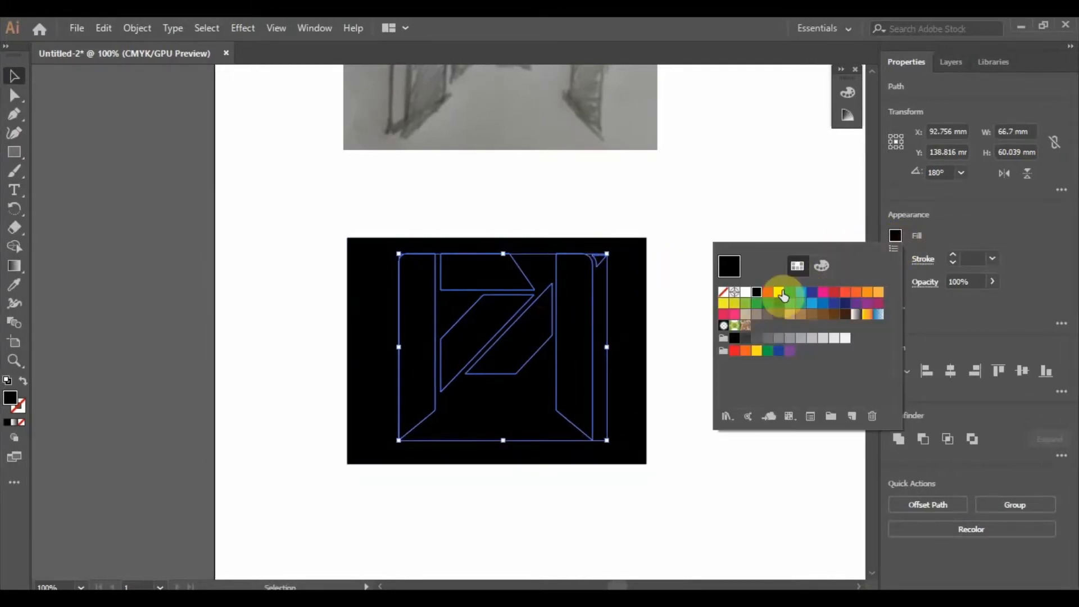
{"action": "left_click", "coordinate": [742, 294]}
{"action": "left_click", "coordinate": [256, 232]}
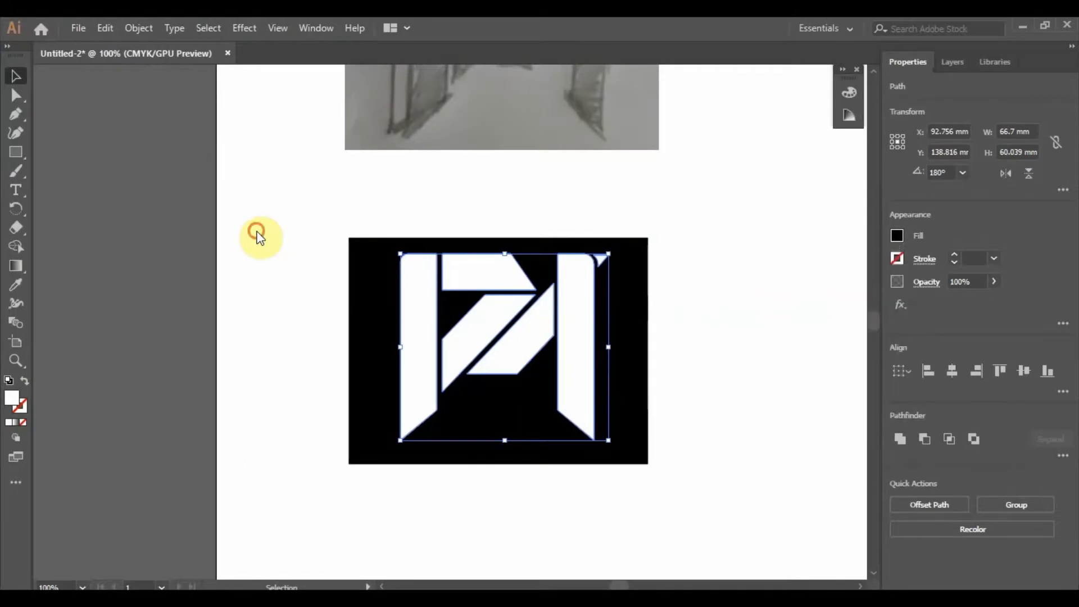
Fill the small triangular corner piece beside the left stem with white
{"action": "left_click", "coordinate": [396, 255]}
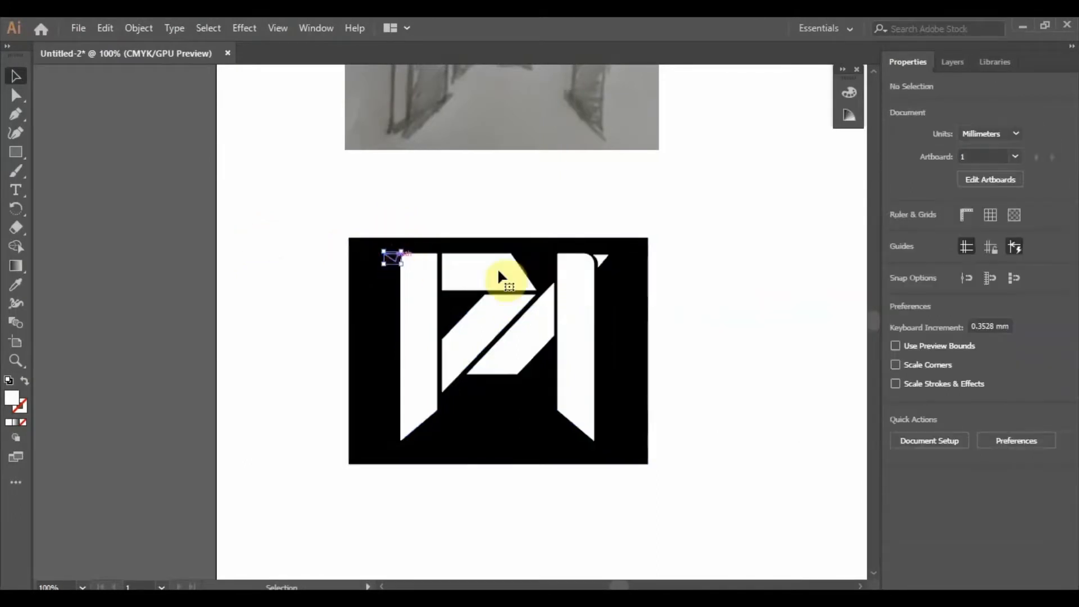
{"action": "left_click", "coordinate": [896, 236]}
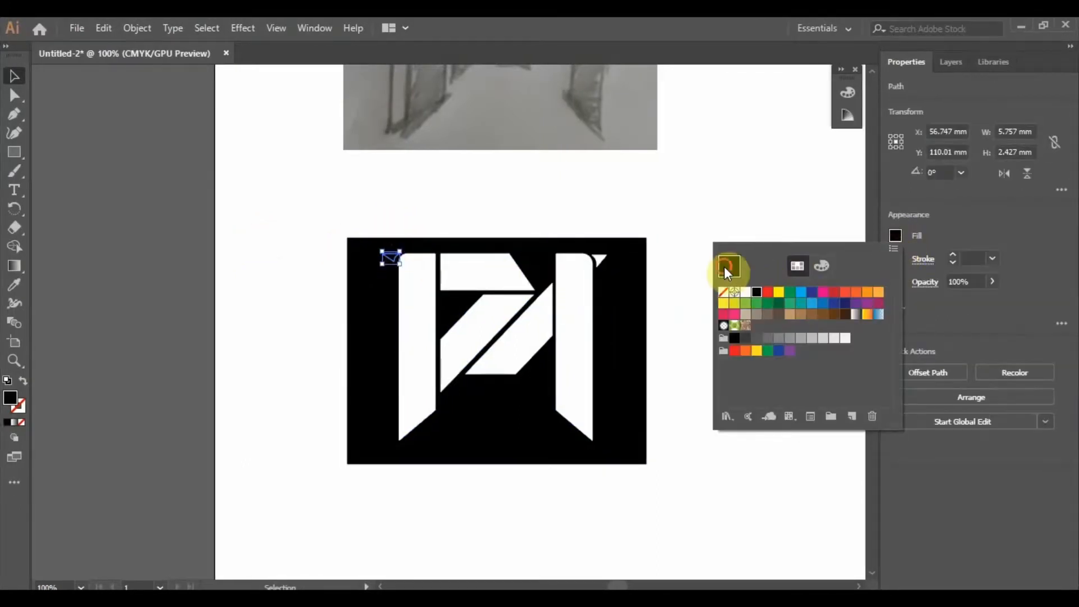
{"action": "left_click", "coordinate": [556, 225]}
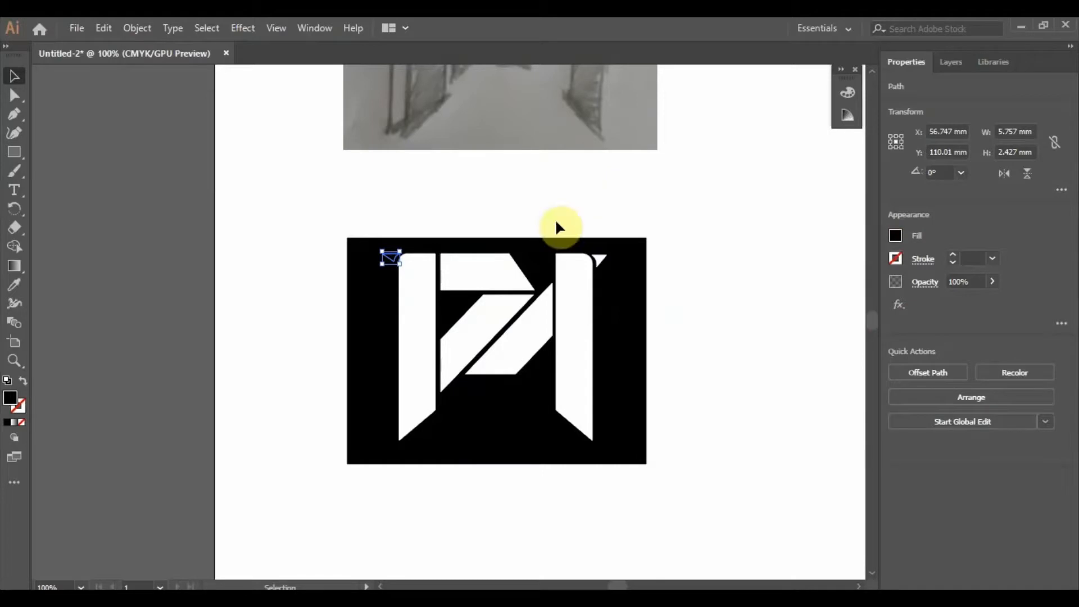
{"action": "left_click", "coordinate": [896, 236]}
{"action": "left_click", "coordinate": [745, 294]}
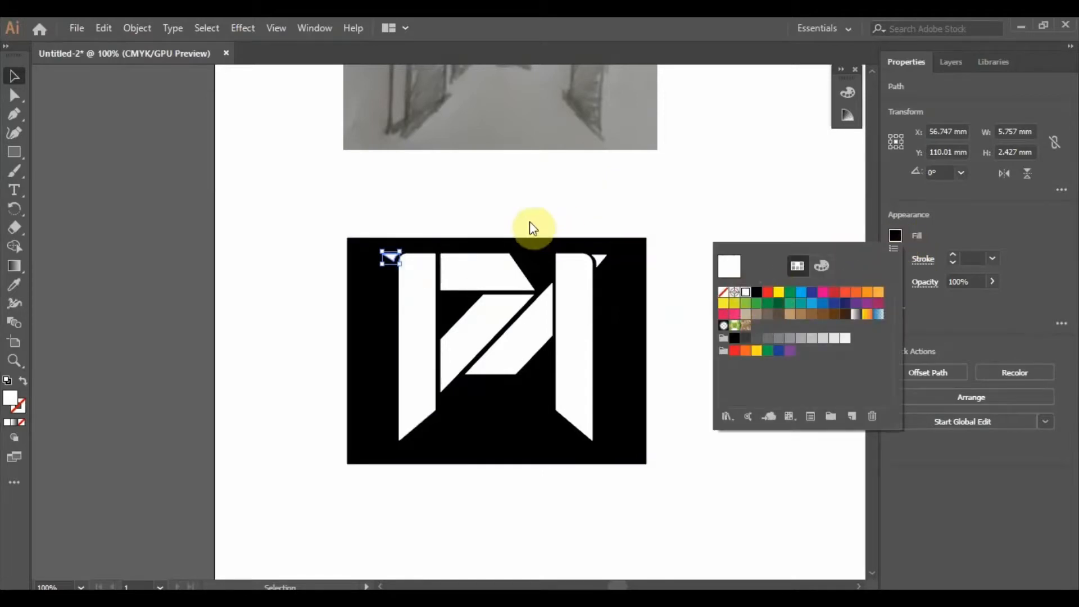
{"action": "left_click", "coordinate": [513, 211]}
Round all four corners of the black background rectangle
{"action": "left_click", "coordinate": [371, 257]}
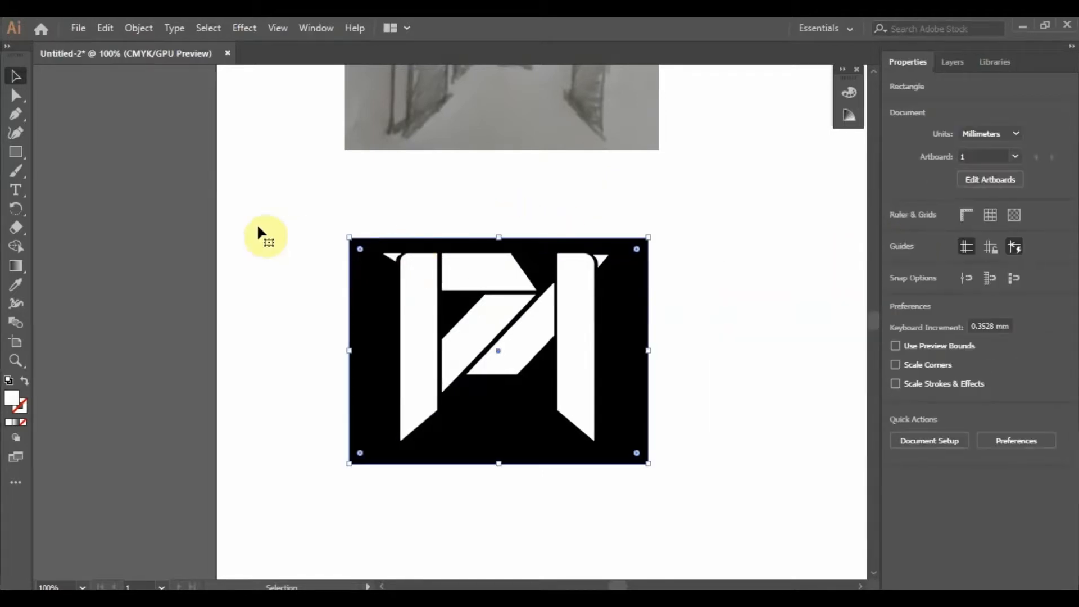
{"action": "left_click", "coordinate": [16, 102]}
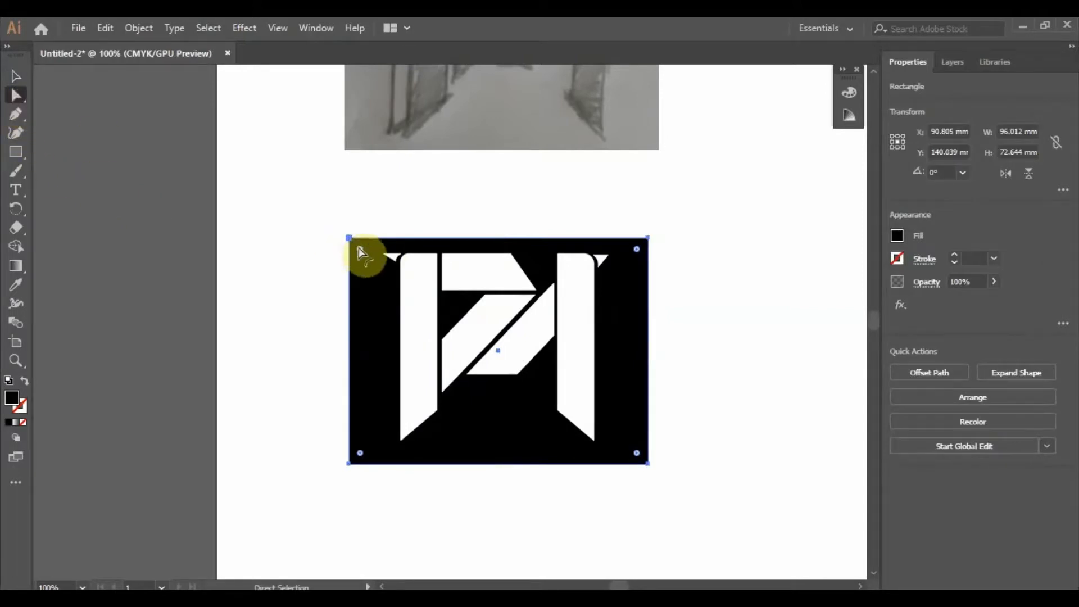
{"action": "mouse_move", "coordinate": [360, 249]}
{"action": "left_mouse_down"}
{"action": "mouse_move", "coordinate": [382, 247]}
{"action": "mouse_move", "coordinate": [344, 248]}
{"action": "left_mouse_up"}
{"action": "left_click", "coordinate": [304, 219]}
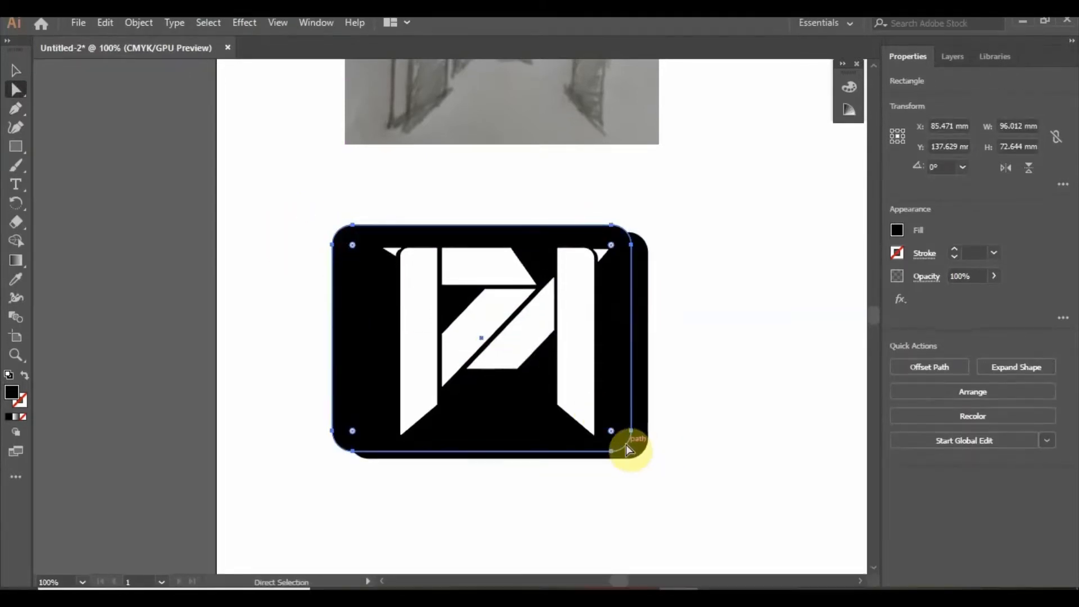
Enlarge the duplicate rounded rectangle to about 105 by 79 mm so that it surrounds the original
{"action": "left_click", "coordinate": [16, 76]}
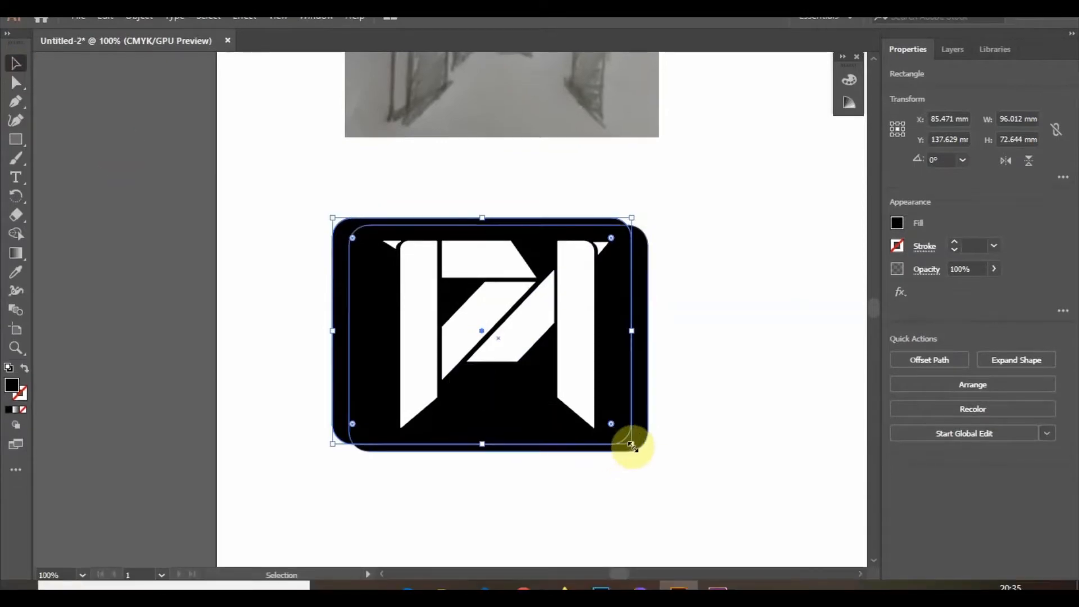
{"action": "left_click_drag", "start_coordinate": [631, 444], "coordinate": [656, 464]}
{"action": "left_click_drag", "start_coordinate": [659, 448], "coordinate": [655, 445]}
Remove the larger rounded rectangle's fill and give it a black 4 pt stroke
{"action": "left_click", "coordinate": [896, 202]}
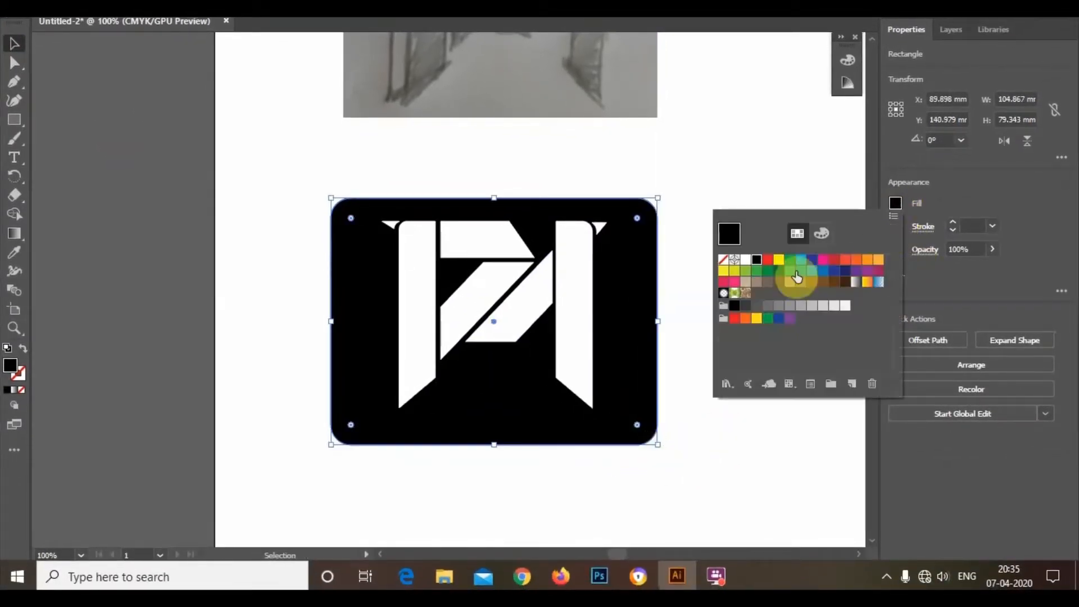
{"action": "left_click", "coordinate": [724, 259]}
{"action": "left_click", "coordinate": [769, 177]}
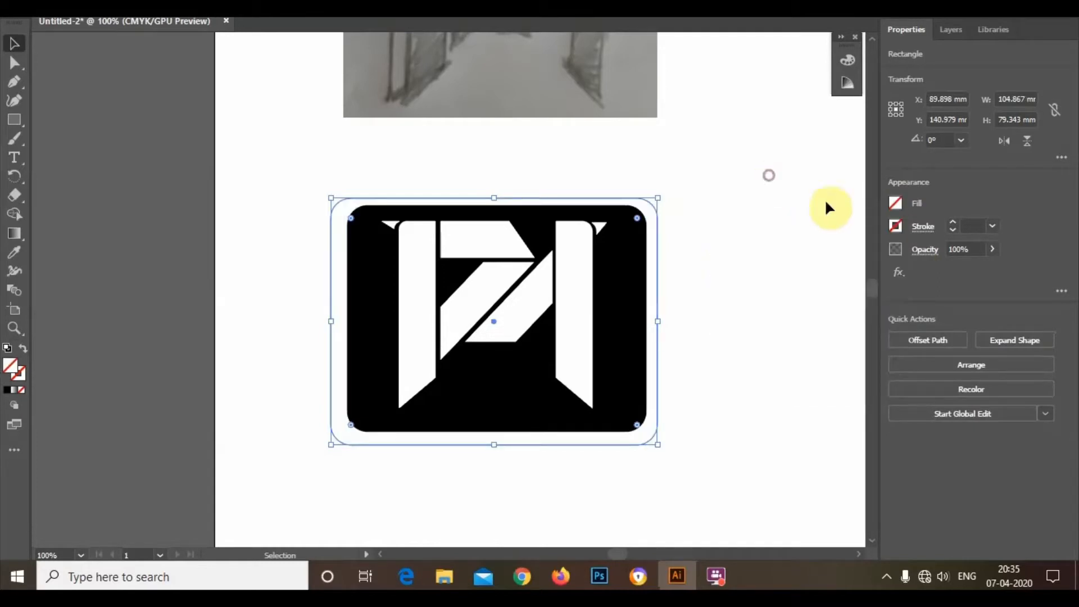
{"action": "left_click", "coordinate": [895, 228]}
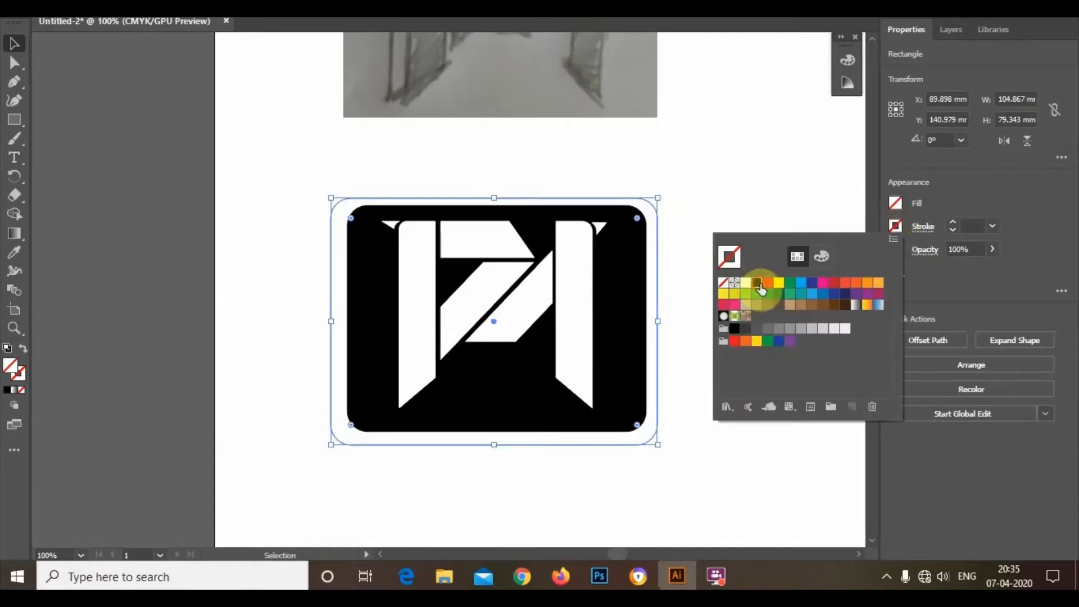
{"action": "left_click", "coordinate": [757, 282]}
{"action": "left_click", "coordinate": [991, 227]}
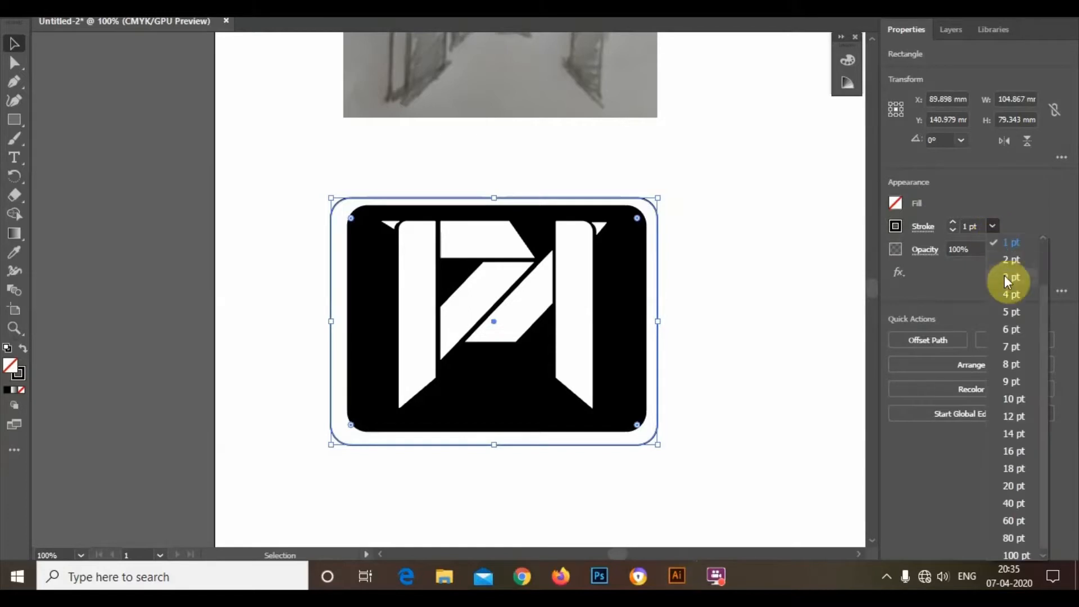
{"action": "left_click", "coordinate": [1010, 295]}
{"action": "left_click", "coordinate": [767, 250]}
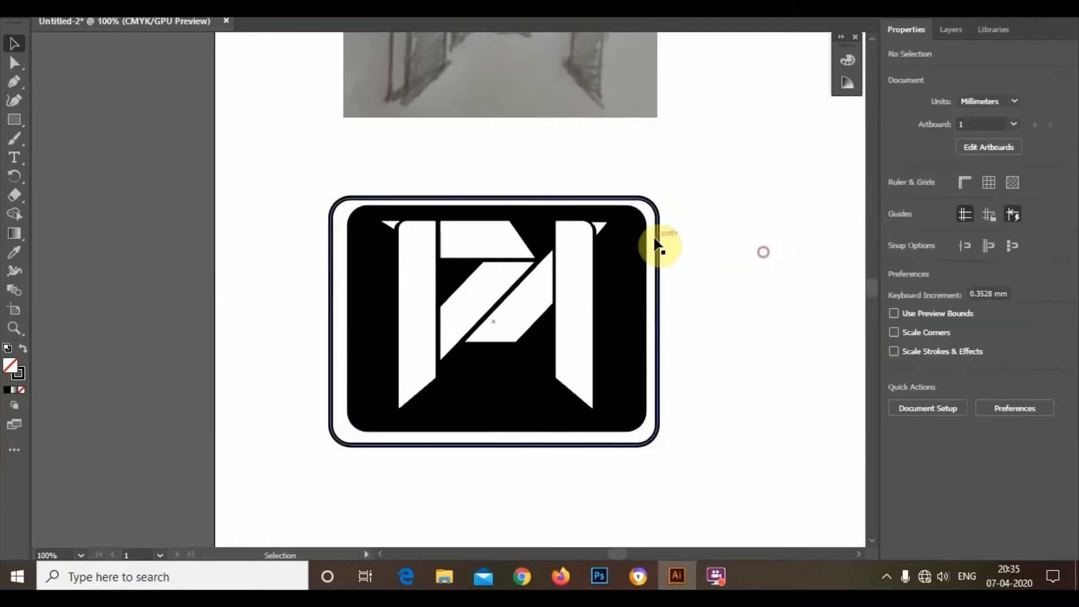
Centre the outlined frame and the black rounded rectangle on each other horizontally and vertically
{"action": "left_click", "coordinate": [662, 240]}
{"action": "left_click", "coordinate": [630, 347], "text": "shift"}
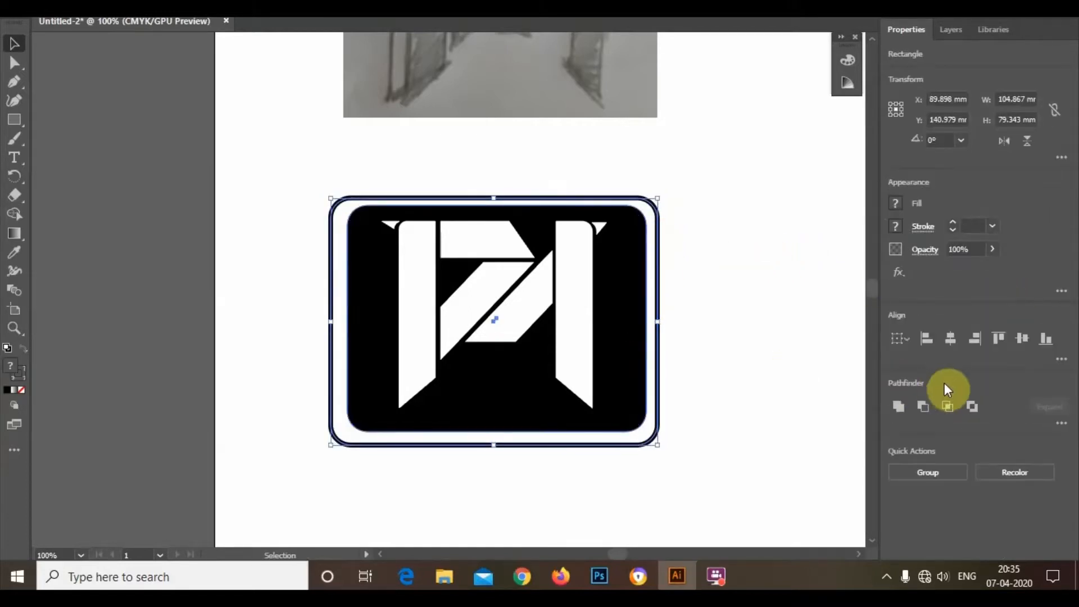
{"action": "left_click", "coordinate": [952, 337]}
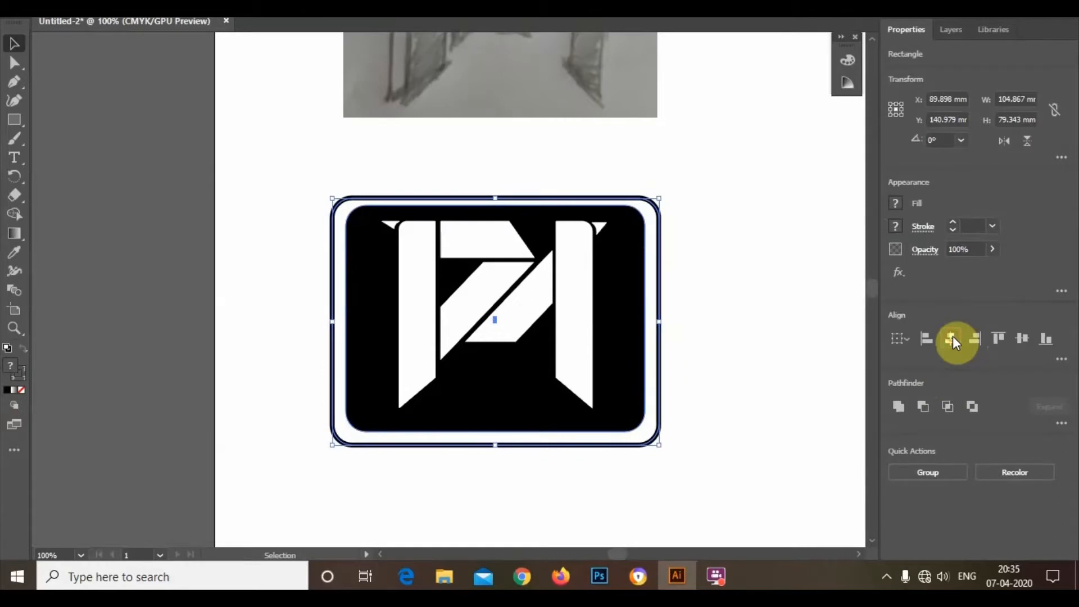
{"action": "left_click", "coordinate": [1061, 358]}
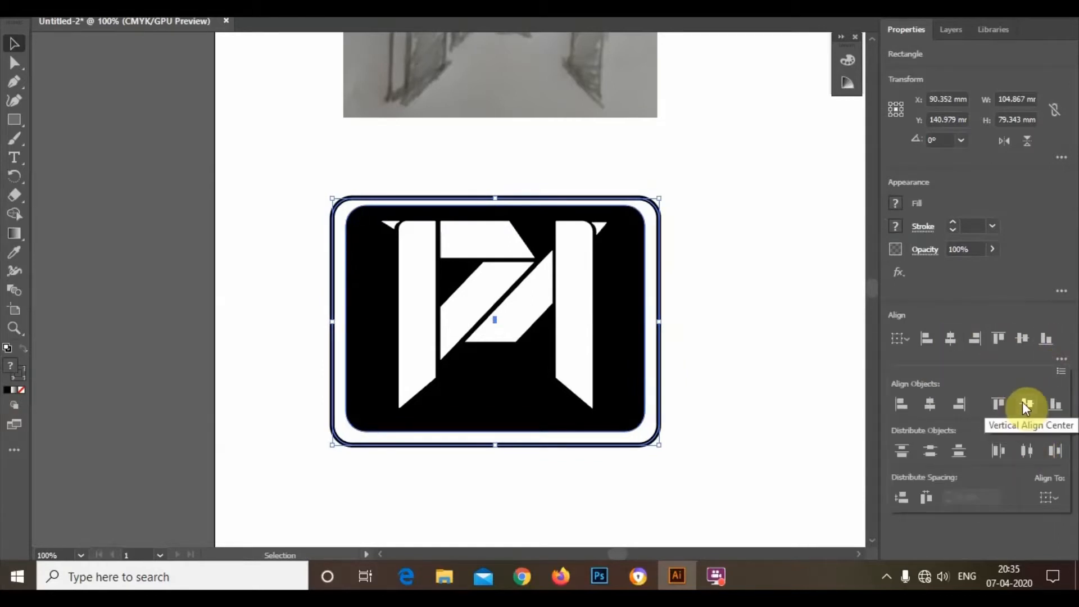
{"action": "left_click", "coordinate": [1027, 403]}
{"action": "left_click", "coordinate": [828, 371]}
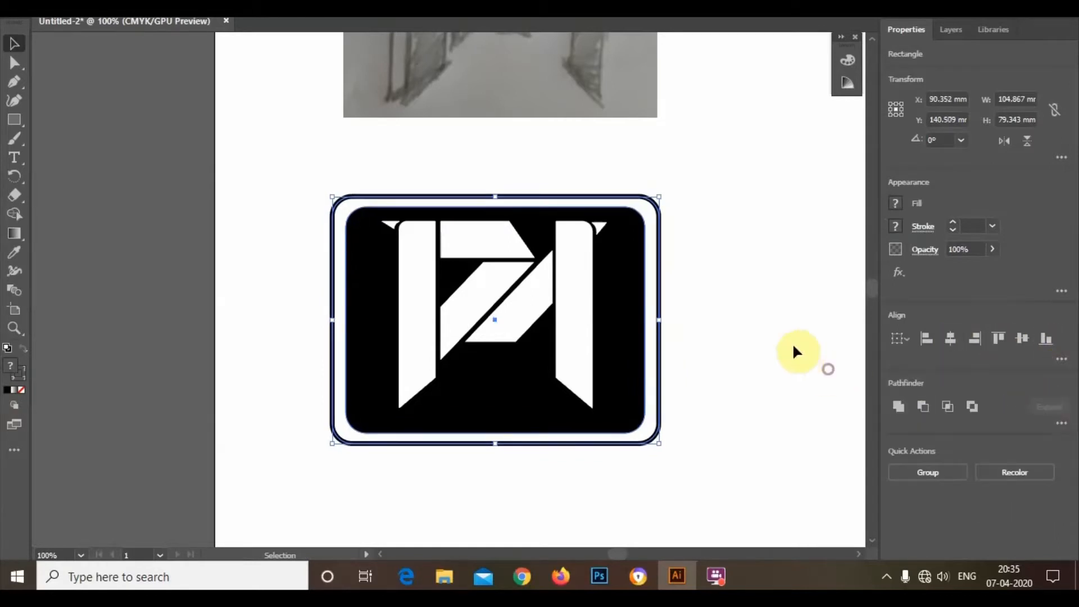
{"action": "left_click", "coordinate": [792, 344]}
Group all the white monogram pieces, including both small corner pieces
{"action": "left_click", "coordinate": [573, 259]}
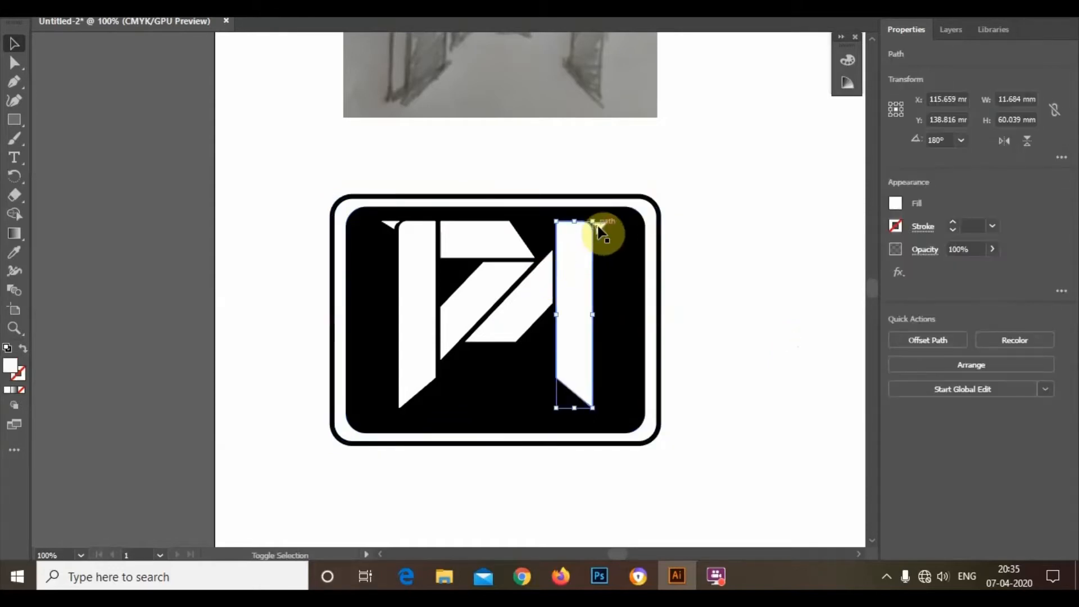
{"action": "left_click", "coordinate": [600, 230], "text": "shift"}
{"action": "left_click", "coordinate": [549, 274], "text": "shift"}
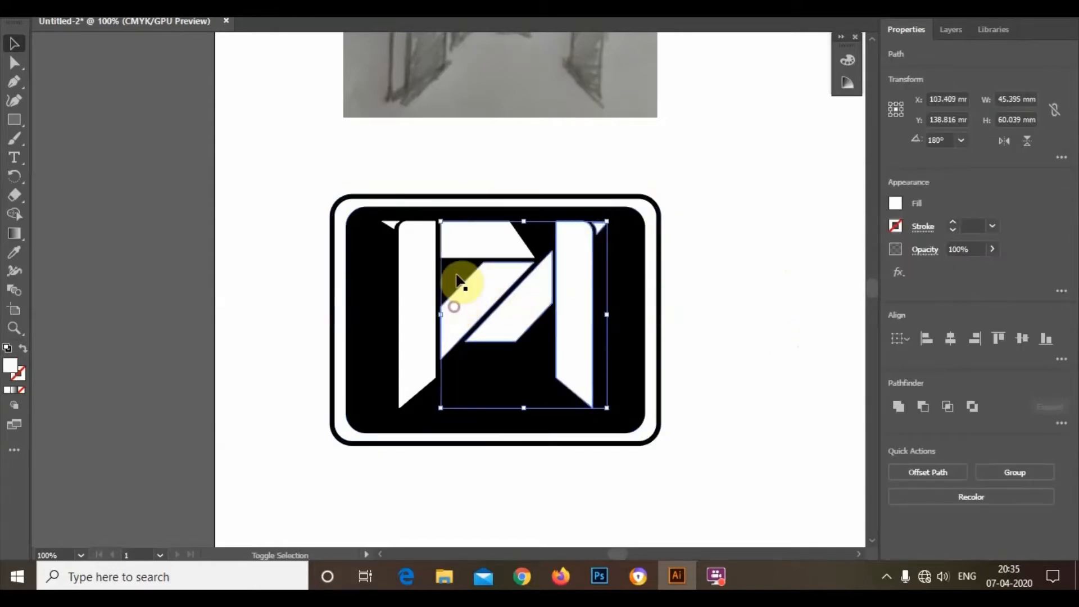
{"action": "left_click", "coordinate": [458, 243], "text": "shift"}
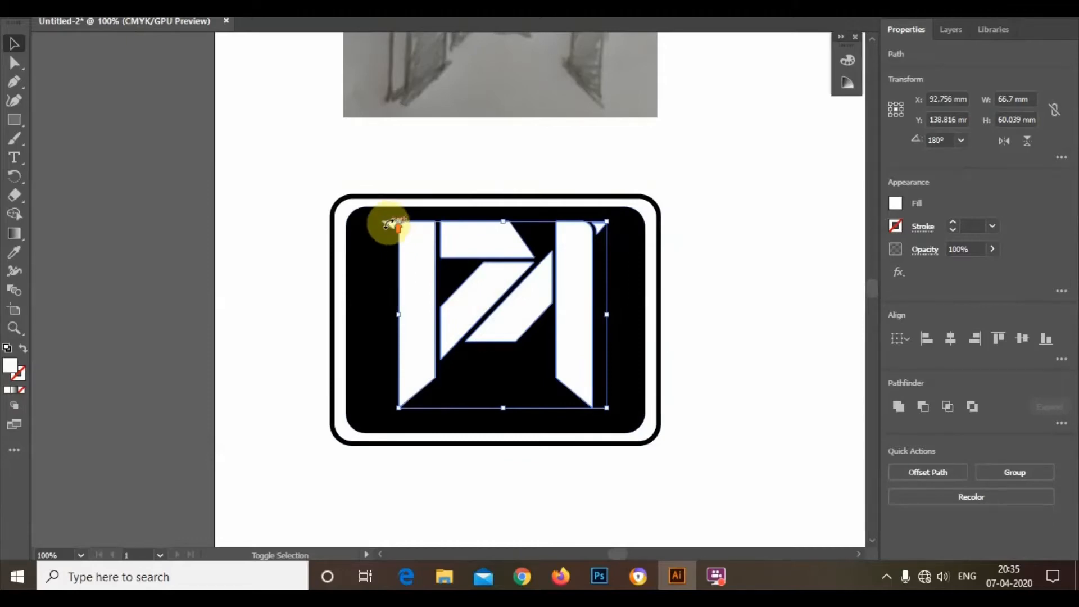
{"action": "scroll", "coordinate": [389, 225], "scroll_direction": "up", "scroll_amount": 5}
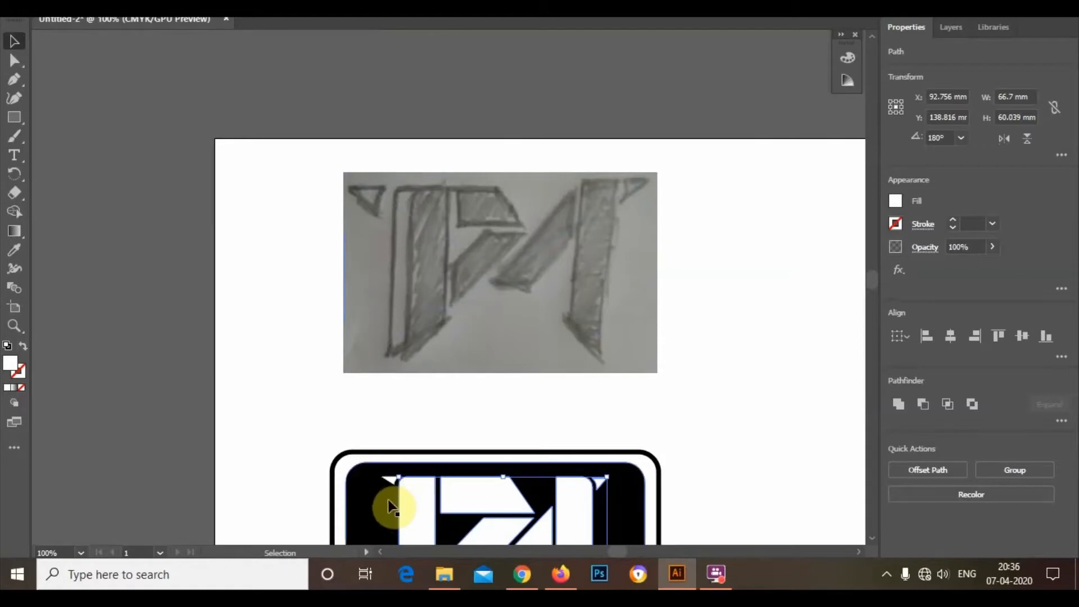
{"action": "scroll", "coordinate": [388, 494], "scroll_direction": "down", "scroll_amount": 2}
{"action": "scroll", "coordinate": [382, 449], "scroll_direction": "up", "scroll_amount": 2}
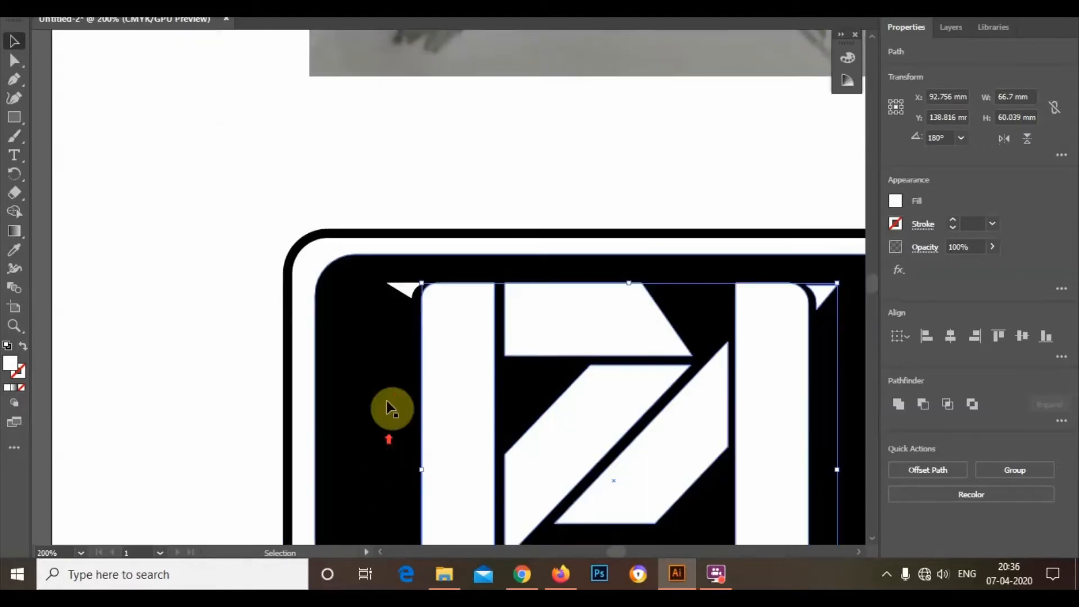
{"action": "left_click", "coordinate": [406, 296], "text": "shift"}
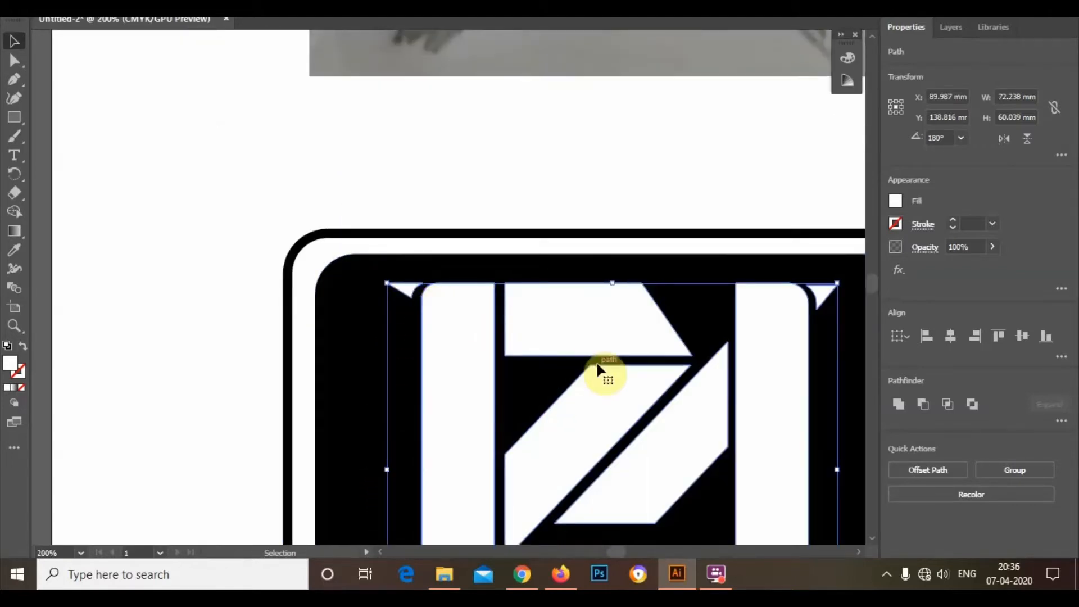
{"action": "key", "text": "ctrl+g"}
{"action": "left_click", "coordinate": [443, 163]}
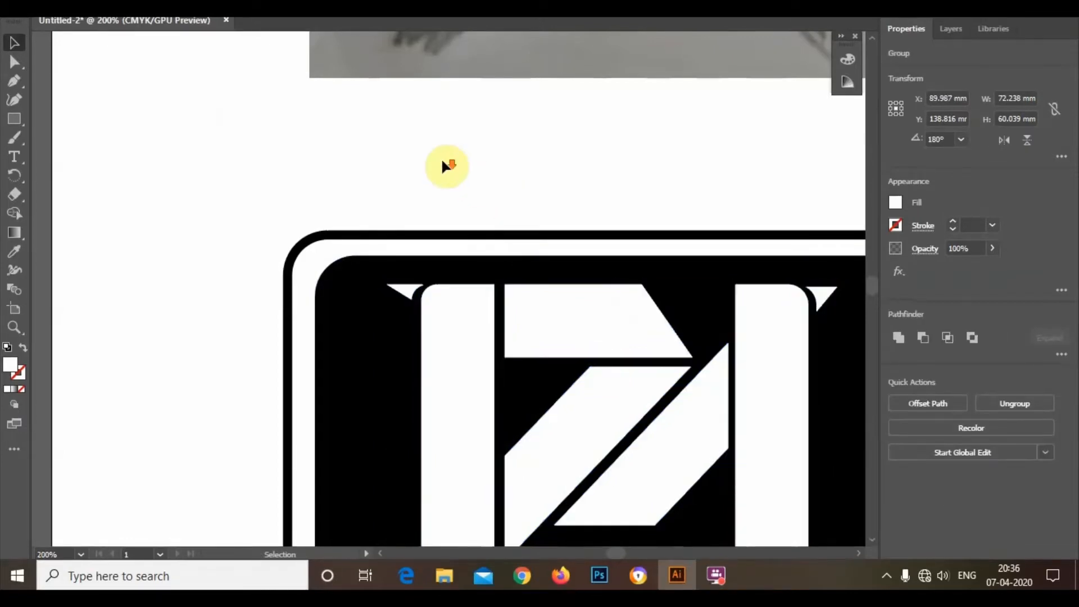
Move the grouped monogram so it sits roughly centred inside the black rounded rectangle
{"action": "scroll", "coordinate": [443, 163], "scroll_direction": "down", "scroll_amount": 2}
{"action": "left_click", "coordinate": [606, 315]}
{"action": "left_click_drag", "start_coordinate": [605, 316], "coordinate": [626, 310]}
{"action": "left_click", "coordinate": [756, 334]}
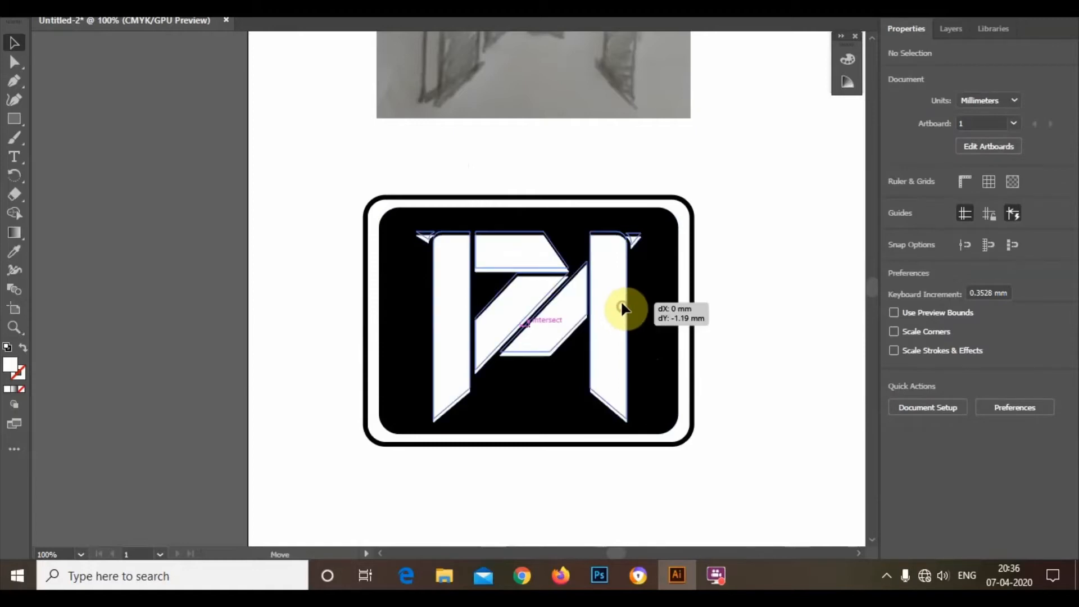
{"action": "left_click", "coordinate": [733, 305]}
{"action": "scroll", "coordinate": [602, 313], "scroll_direction": "down", "scroll_amount": 2}
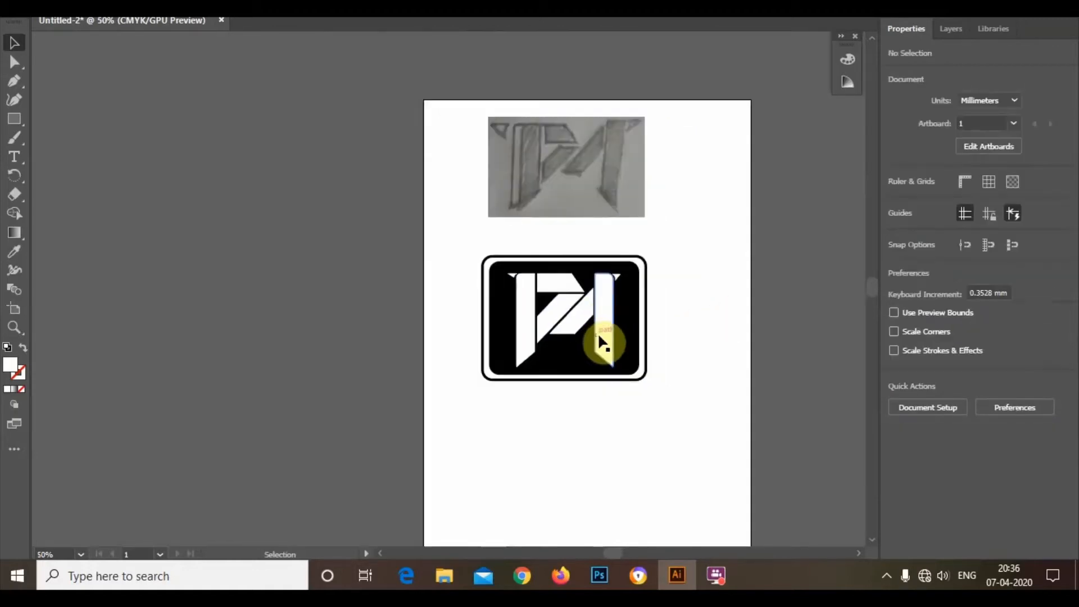
{"action": "scroll", "coordinate": [597, 332], "scroll_direction": "up", "scroll_amount": 2}
{"action": "scroll", "coordinate": [586, 375], "scroll_direction": "up", "scroll_amount": 1}
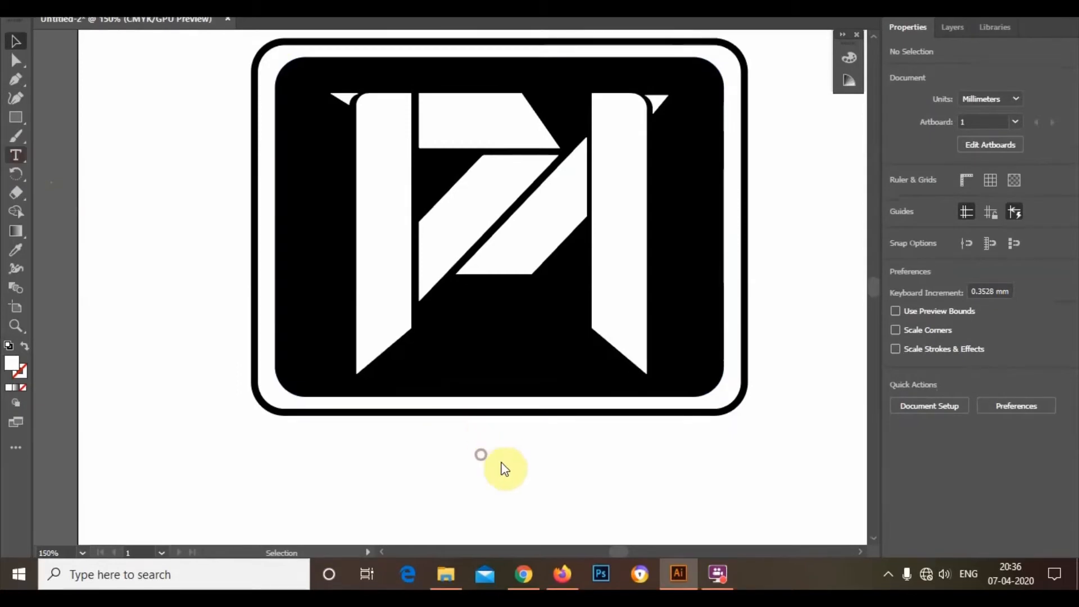
{"action": "left_click", "coordinate": [500, 457]}
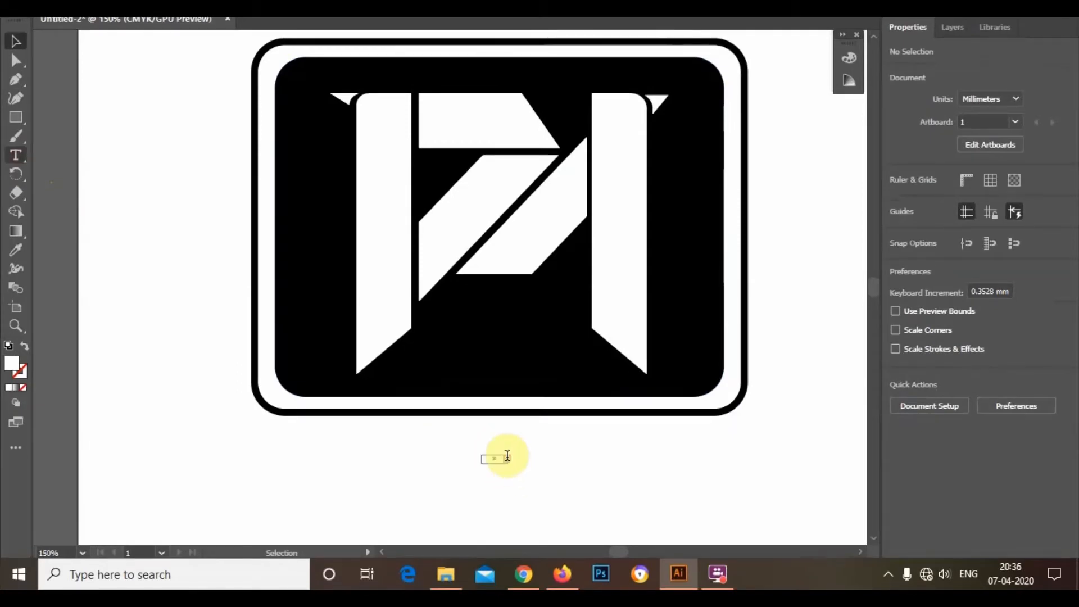
{"action": "left_click", "coordinate": [13, 77]}
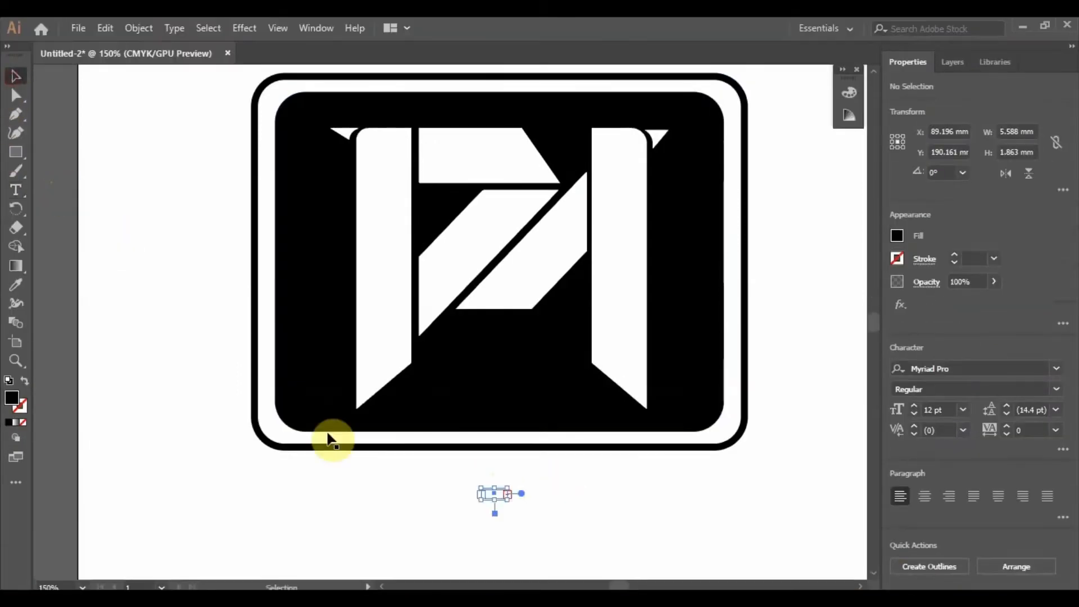
{"action": "left_click_drag", "start_coordinate": [441, 468], "coordinate": [575, 544]}
{"action": "key", "text": "Delete"}
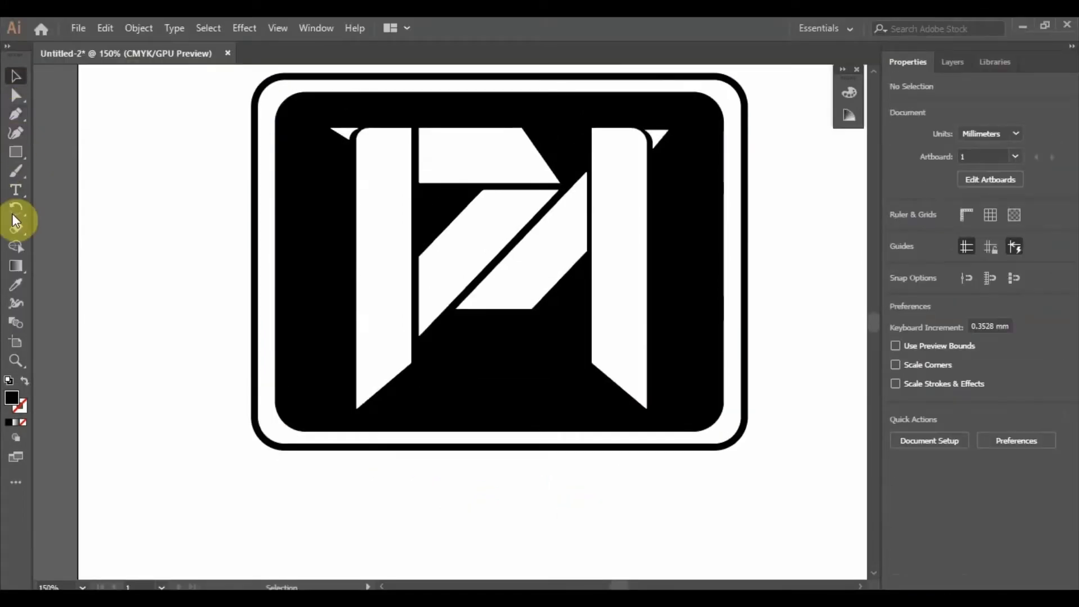
Add the text "Pixel Magic" just below the outlined frame and set its font to Agency FB
{"action": "left_click", "coordinate": [15, 189]}
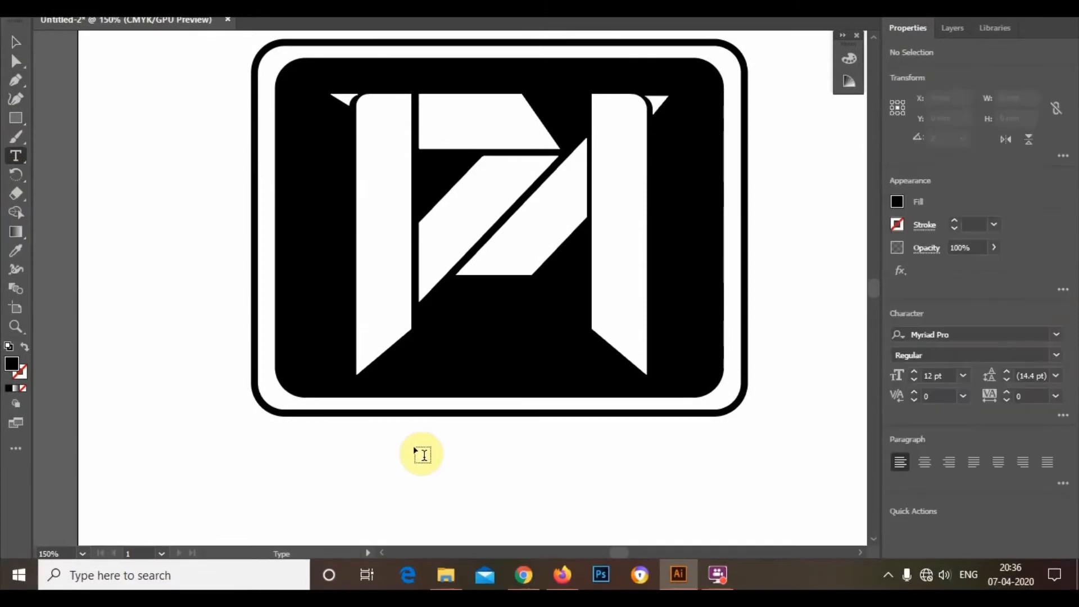
{"action": "left_click", "coordinate": [418, 453]}
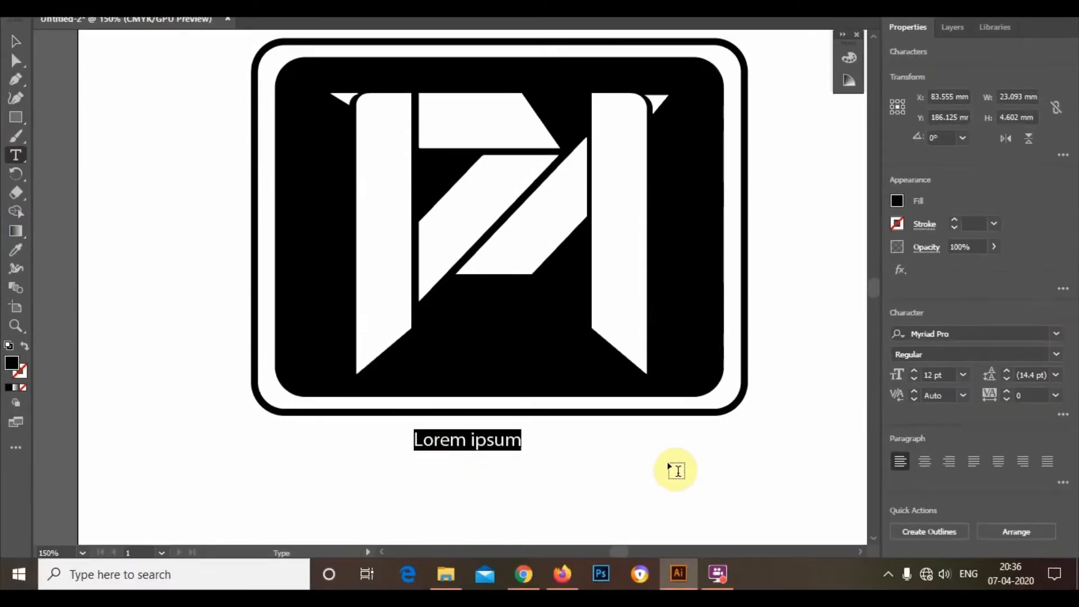
{"action": "type", "text": "Pixel Magic"}
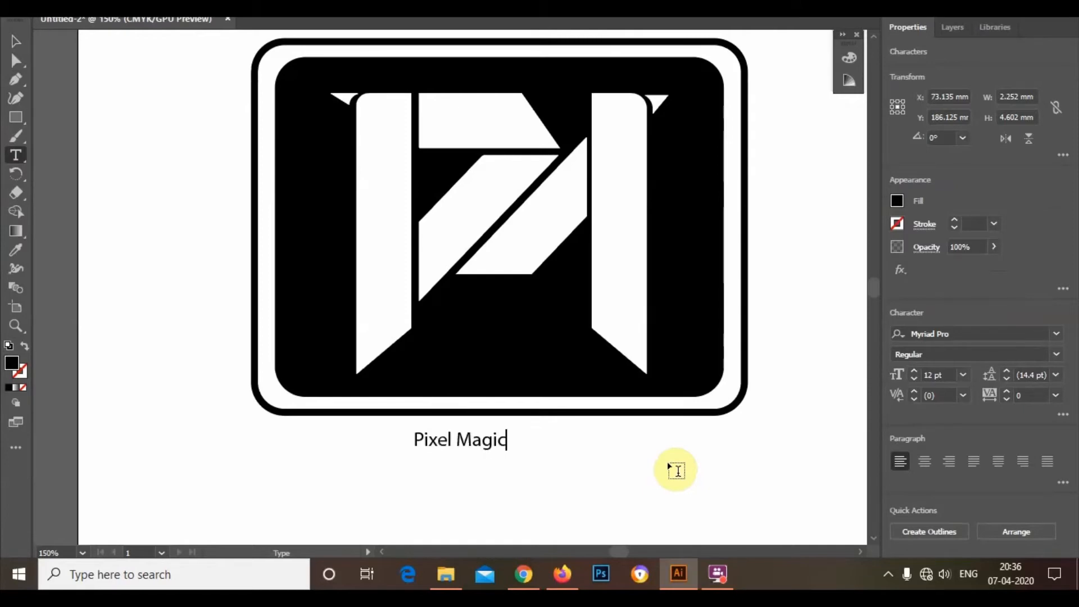
{"action": "key", "text": "ctrl+a"}
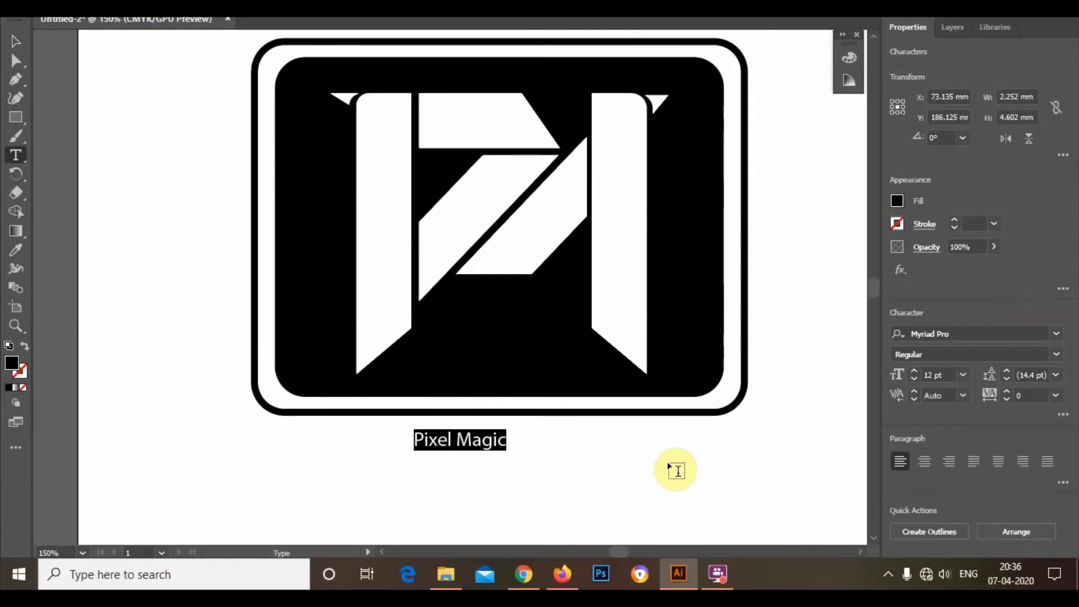
{"action": "left_click", "coordinate": [1055, 335]}
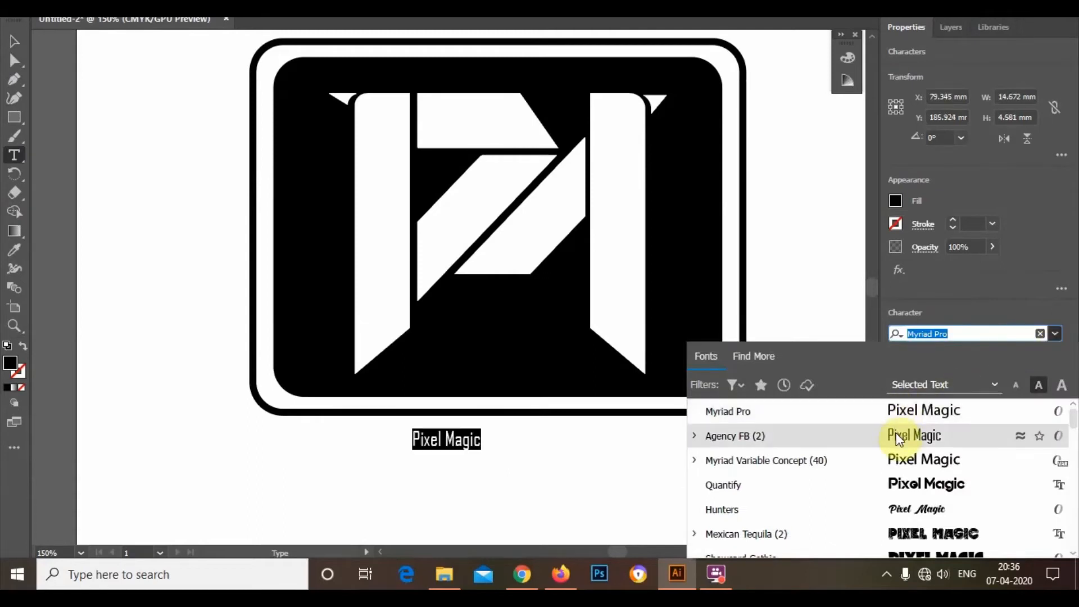
{"action": "left_click", "coordinate": [910, 435]}
{"action": "left_click", "coordinate": [15, 42]}
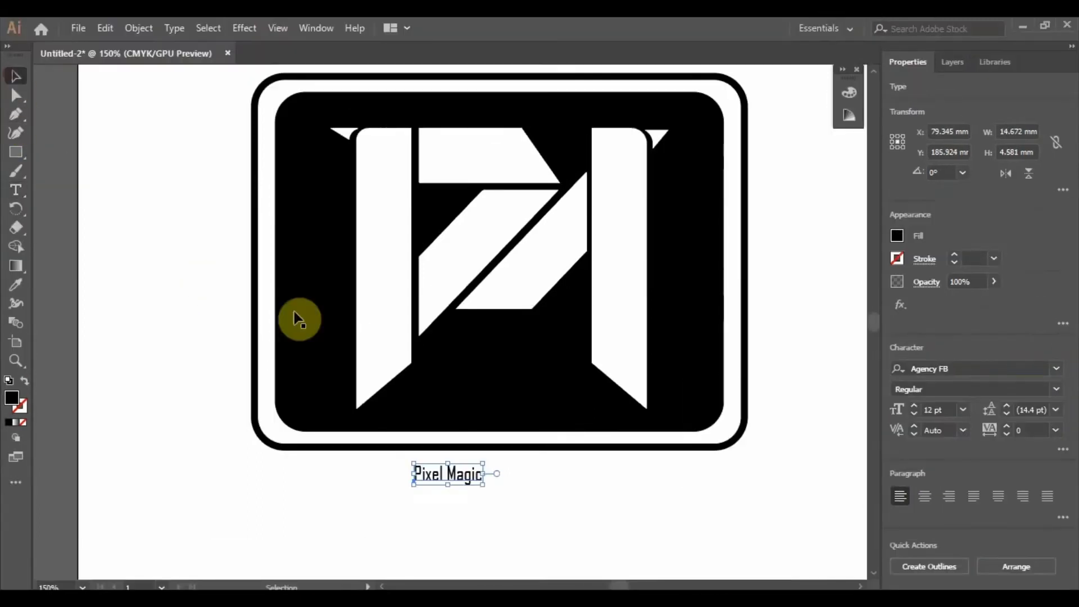
Move the "Pixel Magic" text inside the black rounded rectangle, between the monogram's lower legs, and fill it white
{"action": "left_click_drag", "start_coordinate": [458, 447], "coordinate": [509, 363]}
{"action": "left_click", "coordinate": [895, 203]}
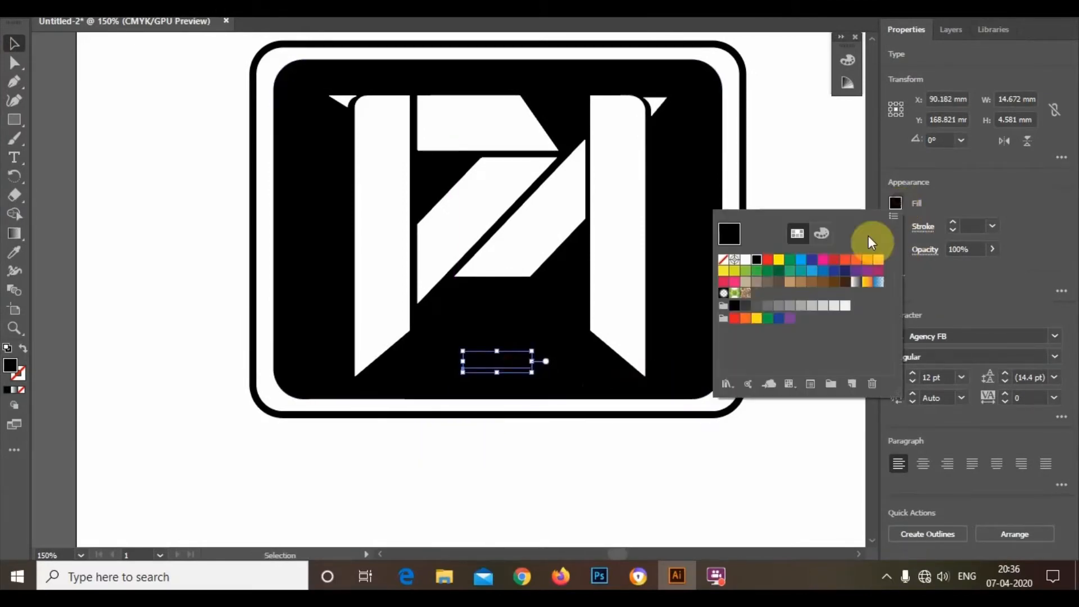
{"action": "left_click", "coordinate": [746, 260]}
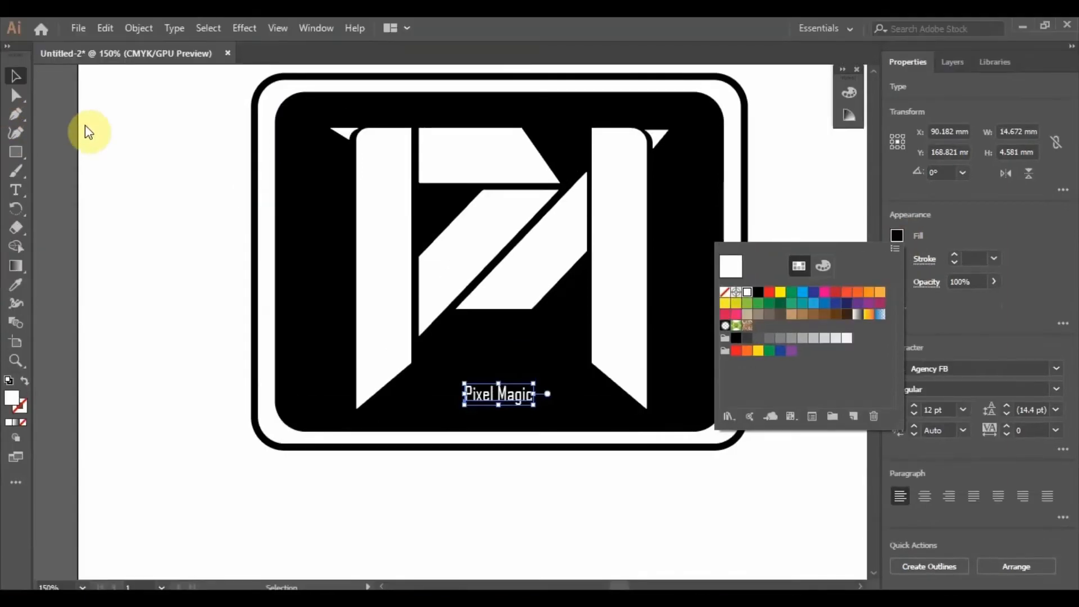
{"action": "left_click", "coordinate": [146, 129]}
{"action": "left_click", "coordinate": [633, 508]}
Set the tracking of the "Pixel Magic" text to 200
{"action": "left_click", "coordinate": [519, 361]}
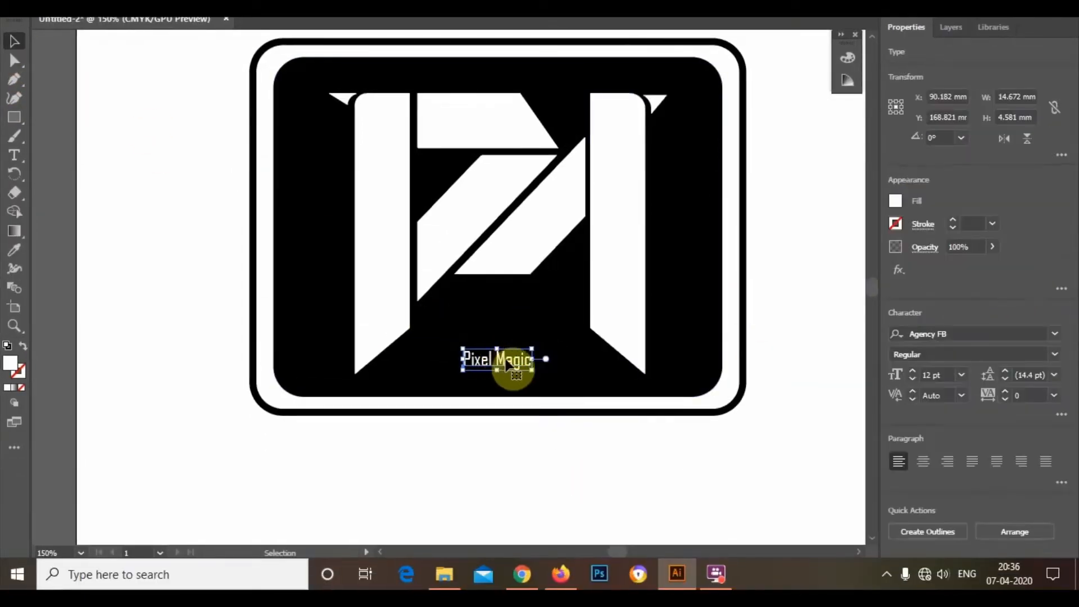
{"action": "left_click", "coordinate": [1059, 396]}
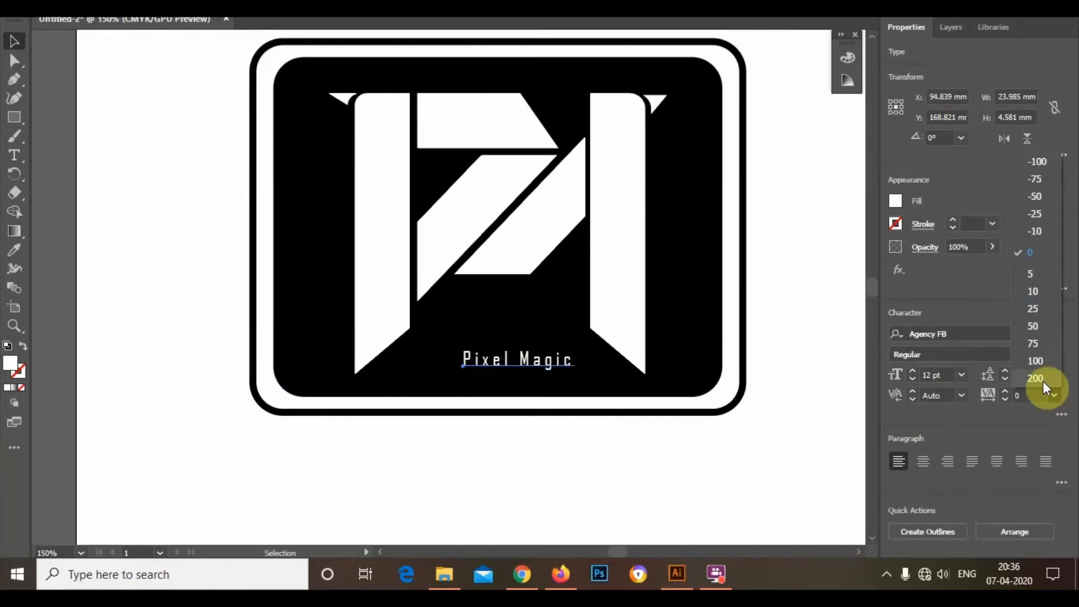
{"action": "left_click", "coordinate": [1043, 381]}
{"action": "left_click", "coordinate": [681, 361]}
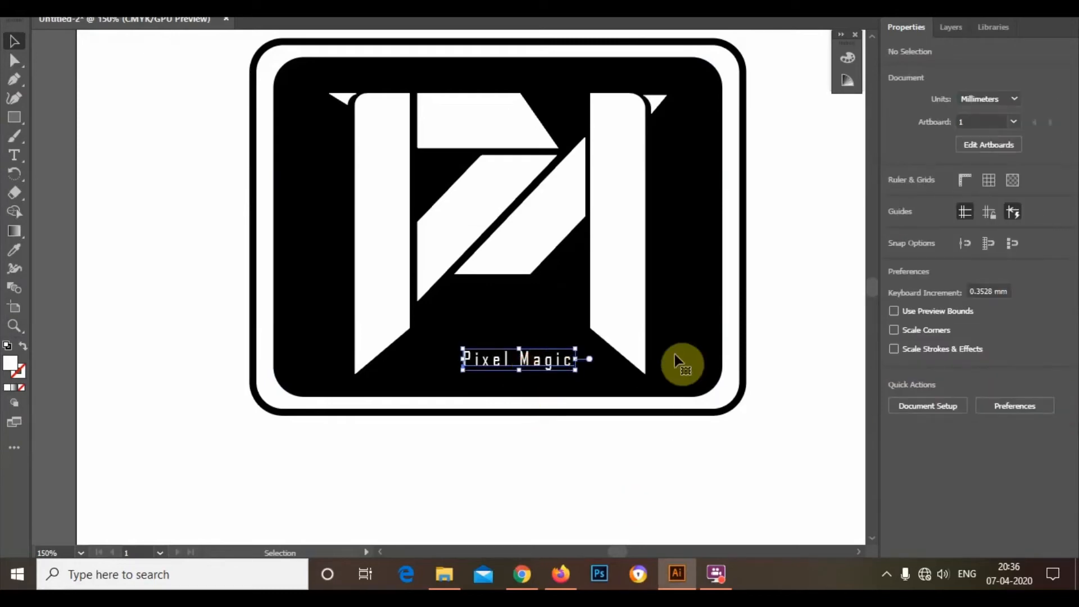
Try to centre the "Pixel Magic" text and the black rounded rectangle on each other horizontally
{"action": "left_click", "coordinate": [698, 366]}
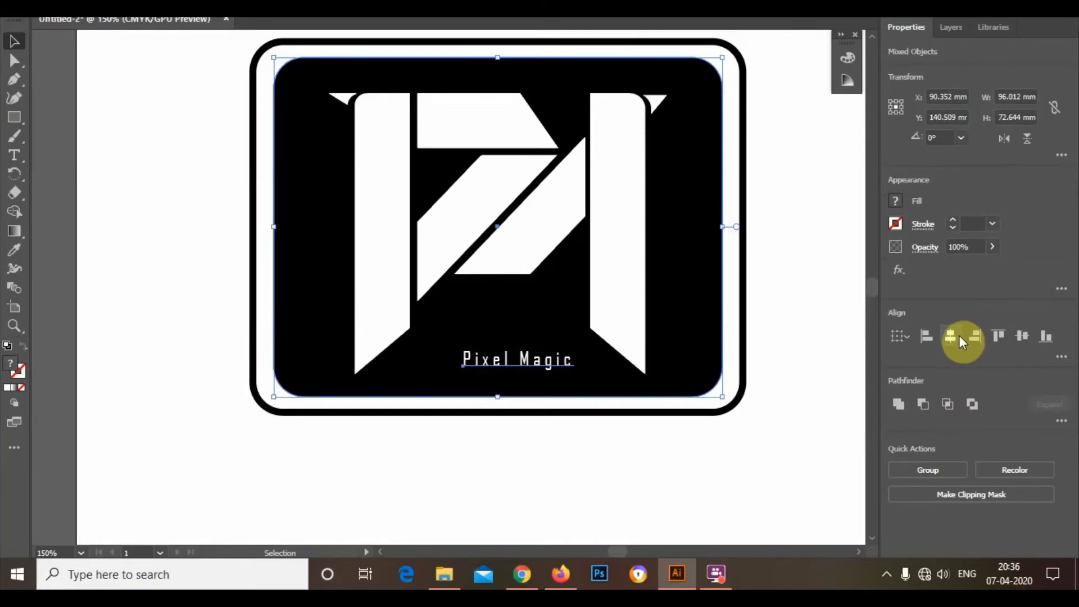
{"action": "left_click", "coordinate": [952, 339]}
{"action": "key", "text": "ctrl+z"}
{"action": "left_click", "coordinate": [772, 349]}
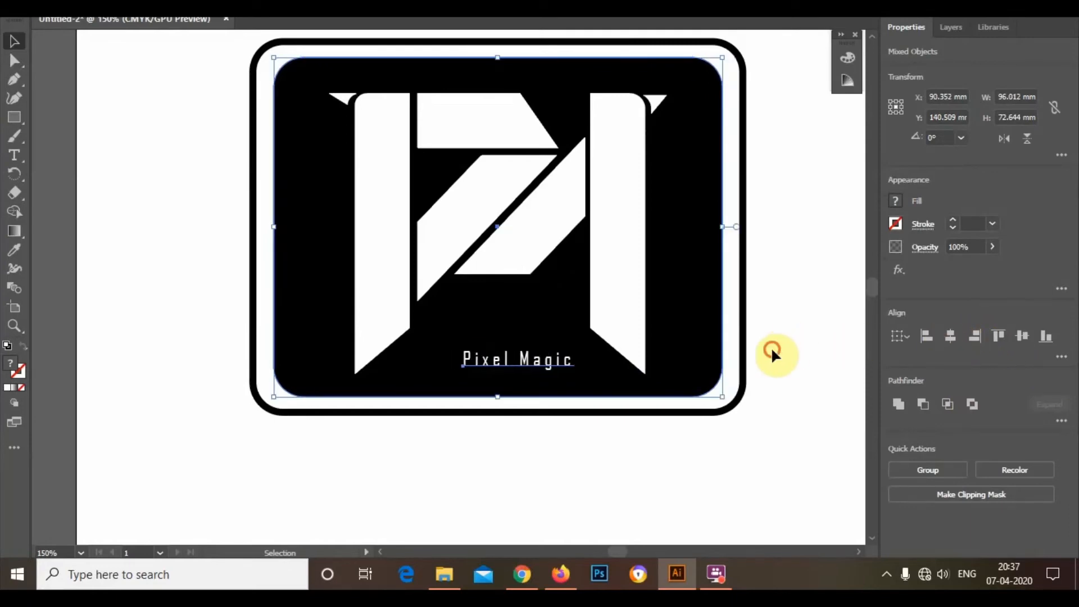
{"action": "left_click", "coordinate": [700, 353]}
{"action": "left_click", "coordinate": [526, 361], "text": "shift"}
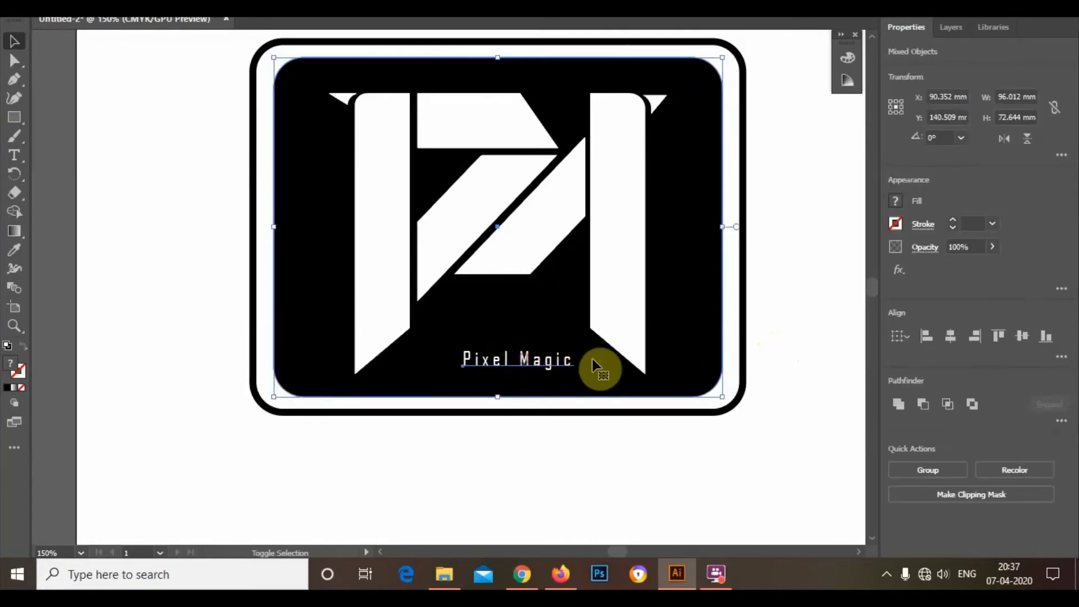
{"action": "left_click", "coordinate": [950, 335]}
Undo the horizontal alignment of the text and the black rounded rectangle
{"action": "left_click", "coordinate": [689, 330]}
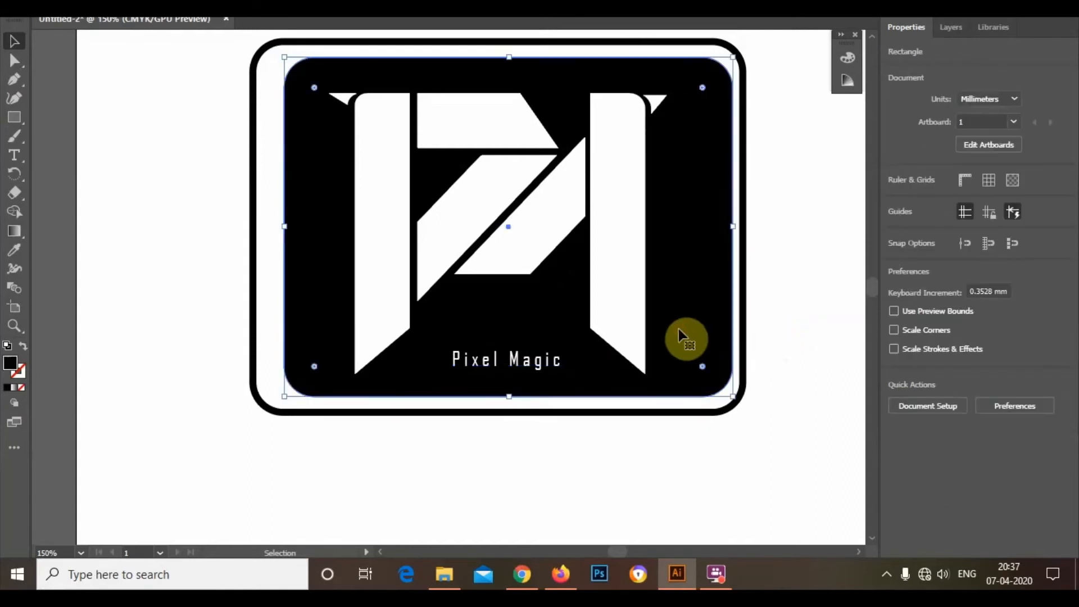
{"action": "left_click", "coordinate": [489, 361], "text": "shift"}
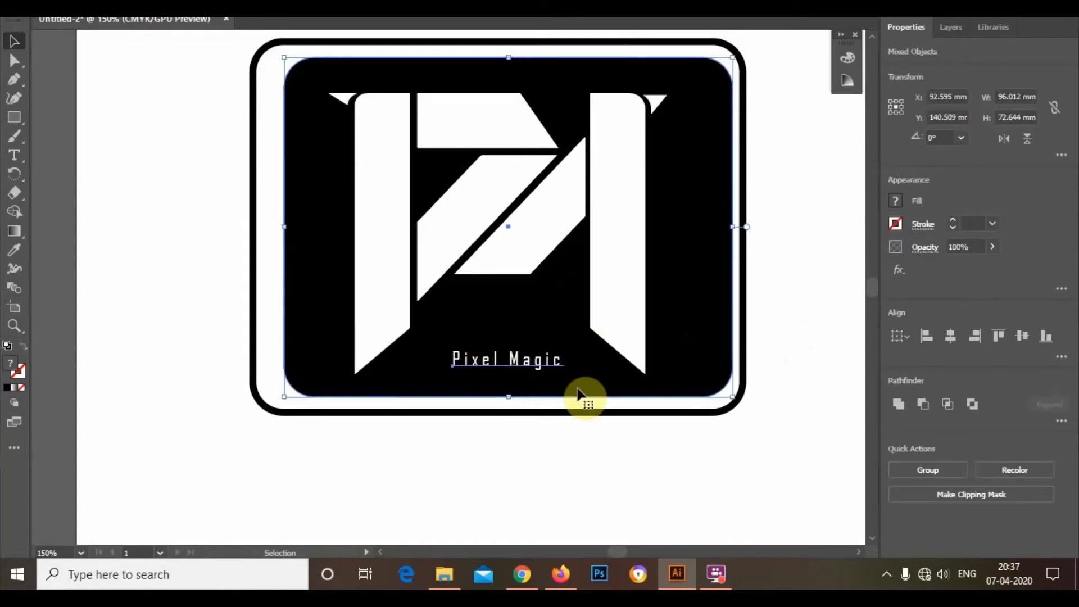
{"action": "key", "text": "ctrl+g"}
{"action": "key", "text": "ctrl+z"}
{"action": "left_click", "coordinate": [663, 463]}
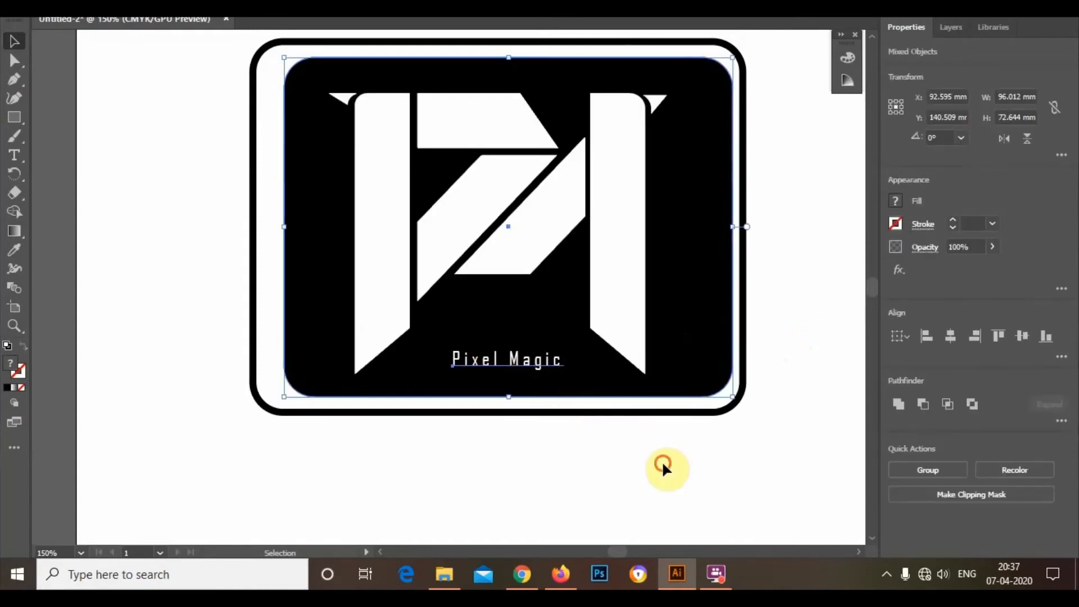
{"action": "left_click", "coordinate": [514, 364]}
{"action": "left_click", "coordinate": [333, 353]}
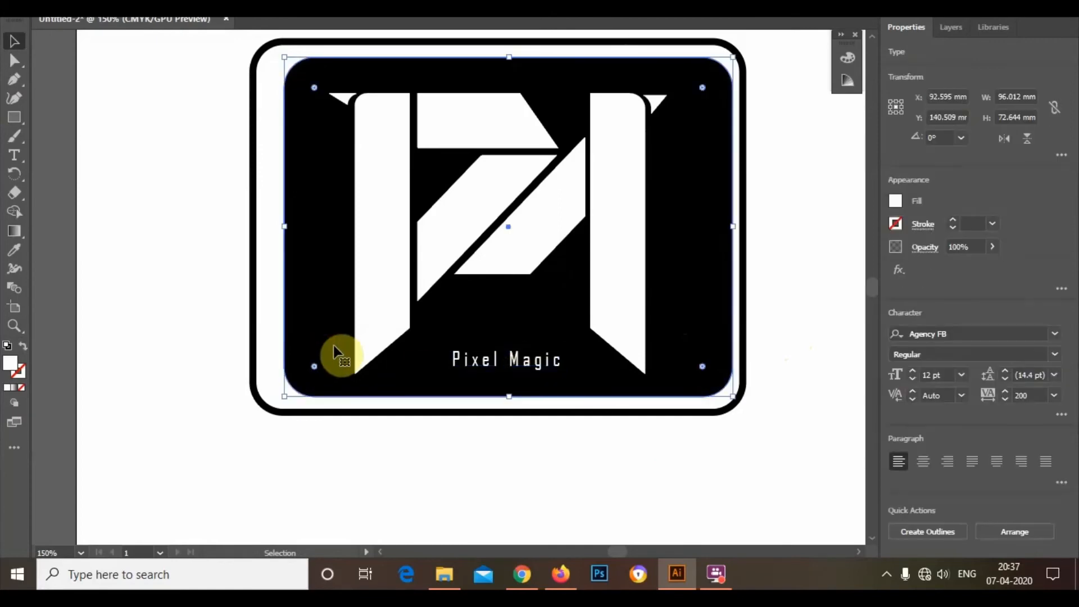
{"action": "key", "text": "shift+Left"}
{"action": "left_click", "coordinate": [478, 483]}
Shift the "Pixel Magic" text slightly left so it sits roughly centred between the monogram's legs
{"action": "left_click", "coordinate": [491, 364]}
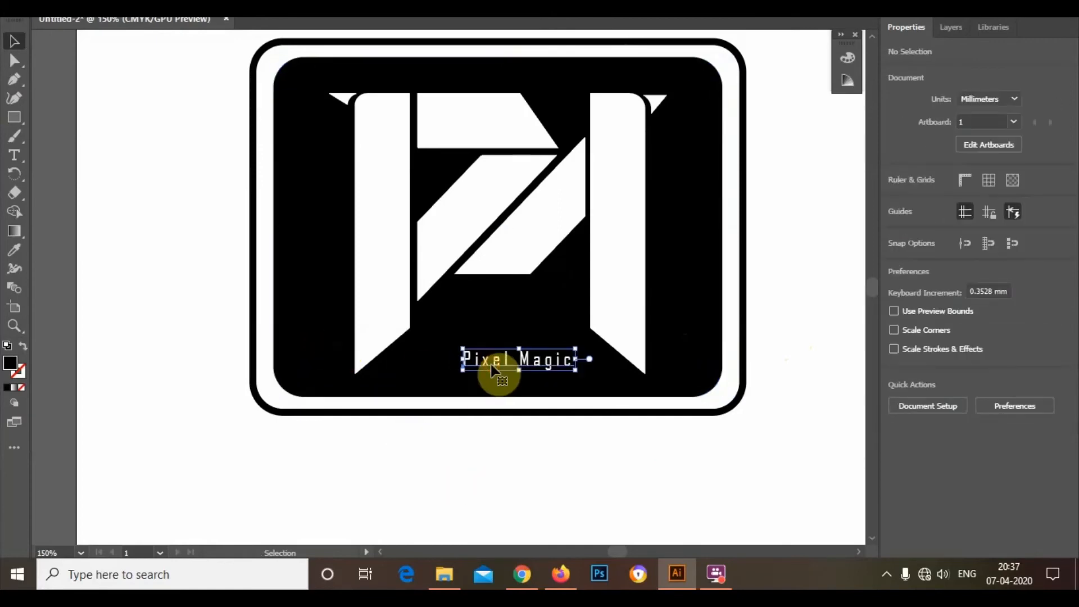
{"action": "left_click_drag", "start_coordinate": [491, 364], "coordinate": [491, 363]}
{"action": "left_click", "coordinate": [542, 436]}
Delete the linked sketch image and move the complete logo up near the top of the artboard
{"action": "scroll", "coordinate": [440, 432], "scroll_direction": "down", "scroll_amount": 2}
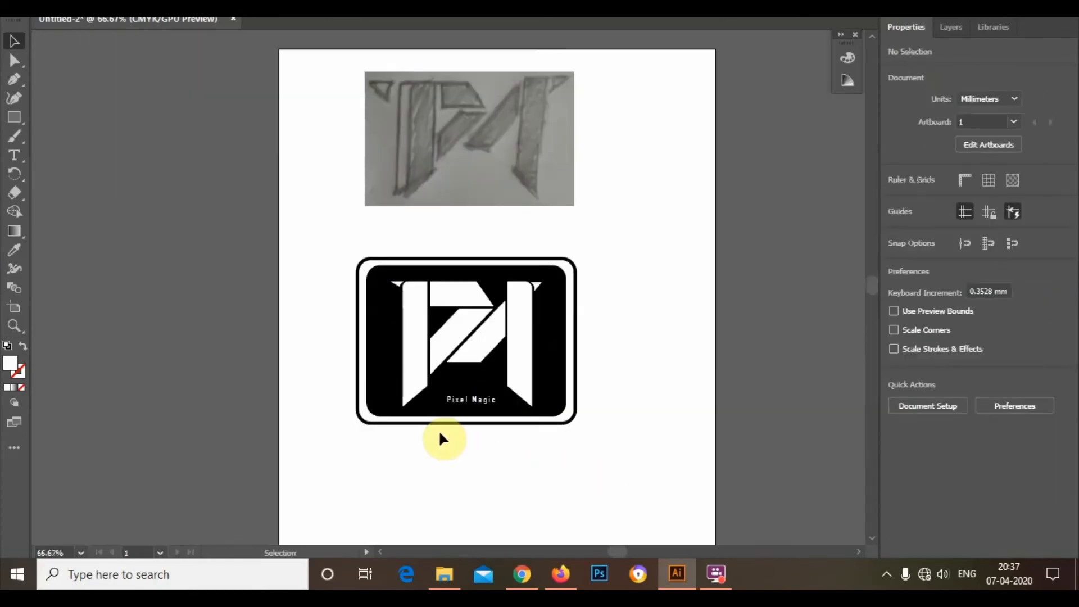
{"action": "key", "text": "Delete"}
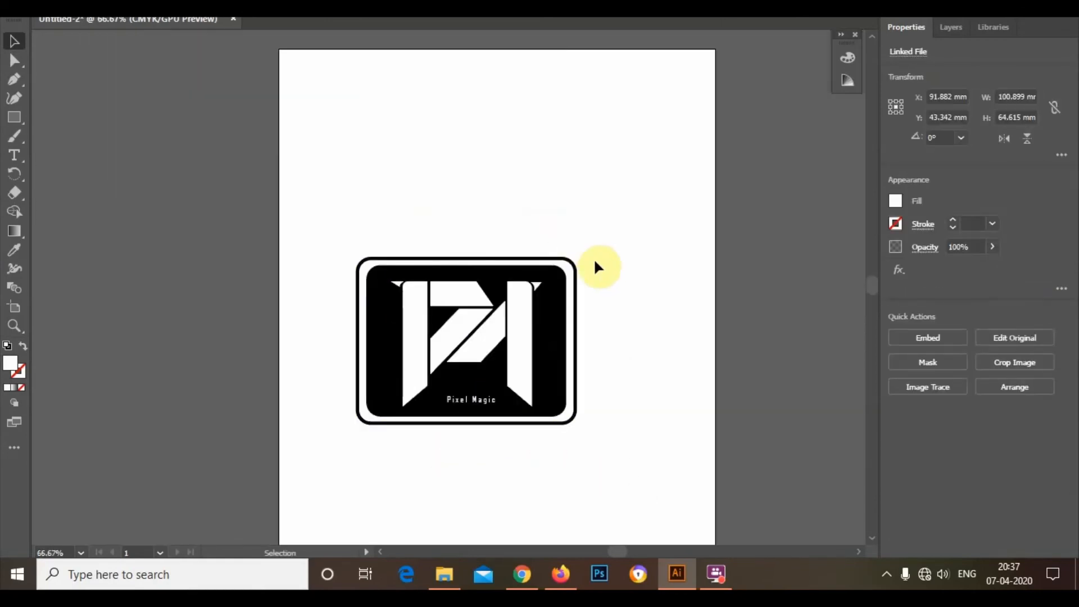
{"action": "mouse_move", "coordinate": [326, 239]}
{"action": "left_mouse_down"}
{"action": "mouse_move", "coordinate": [614, 482]}
{"action": "mouse_move", "coordinate": [663, 499]}
{"action": "left_mouse_up"}
{"action": "left_click_drag", "start_coordinate": [566, 387], "coordinate": [572, 205]}
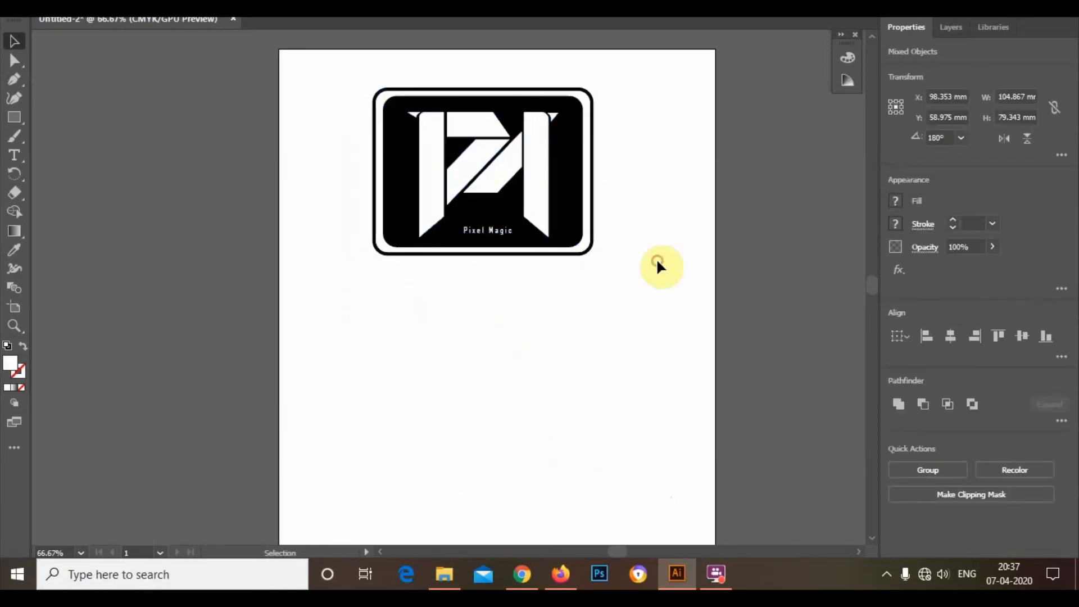
{"action": "left_click", "coordinate": [658, 265]}
{"action": "mouse_move", "coordinate": [716, 569]}
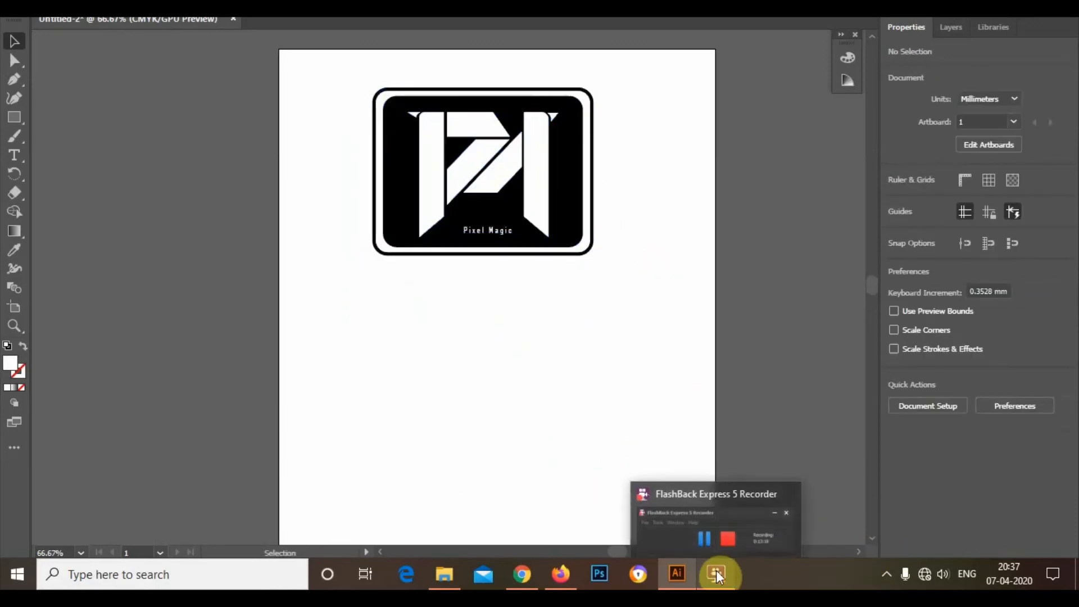
{"action": "mouse_move", "coordinate": [723, 531]}
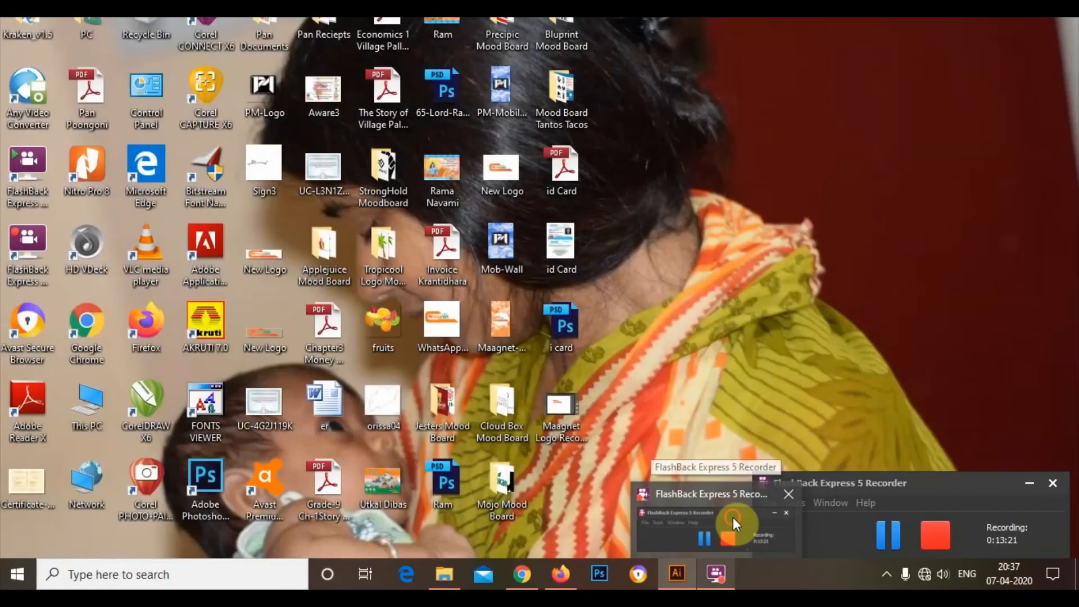